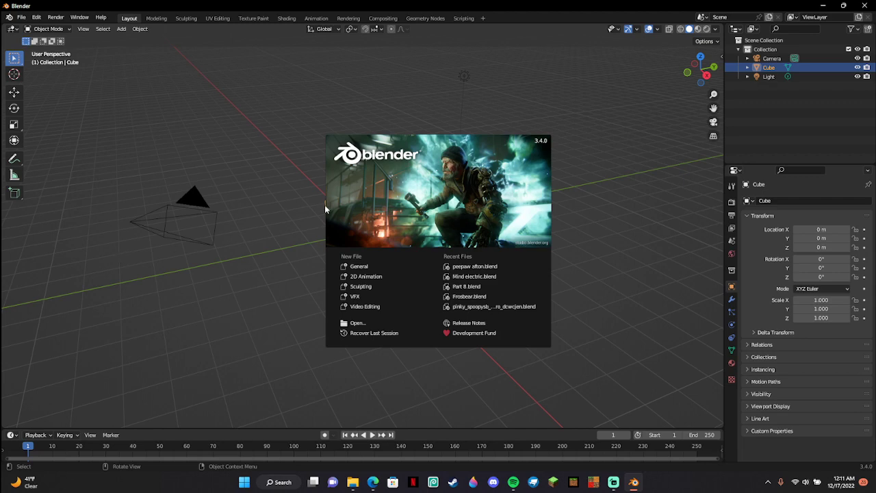
Dismiss the splash screen, leave the default objects deselected, and start saving the new scene to a file
left_click(171, 96)
middle_click_drag(188, 141, 361, 191)
left_click_drag(799, 121, 767, 61)
left_click(779, 100)
left_click(22, 17)
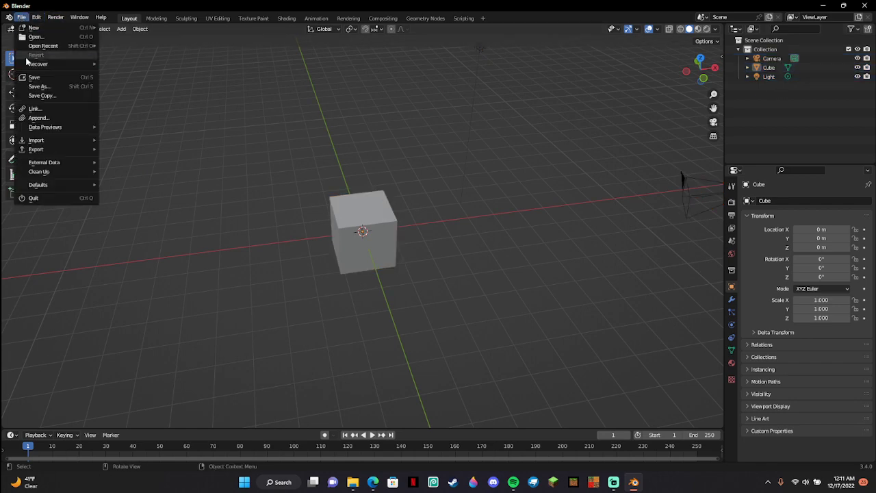
left_click(34, 79)
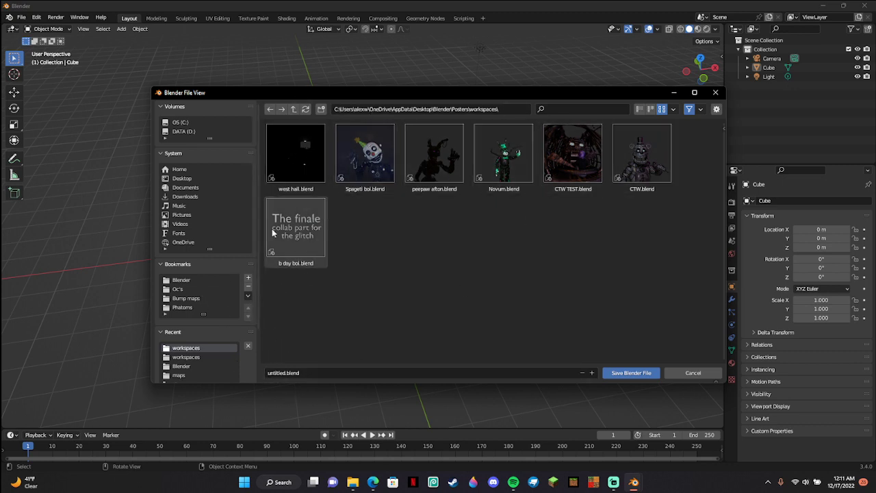
Browse out of the Posters workspaces folder and open the bookmarked Blender folder as the save location
left_click(282, 375)
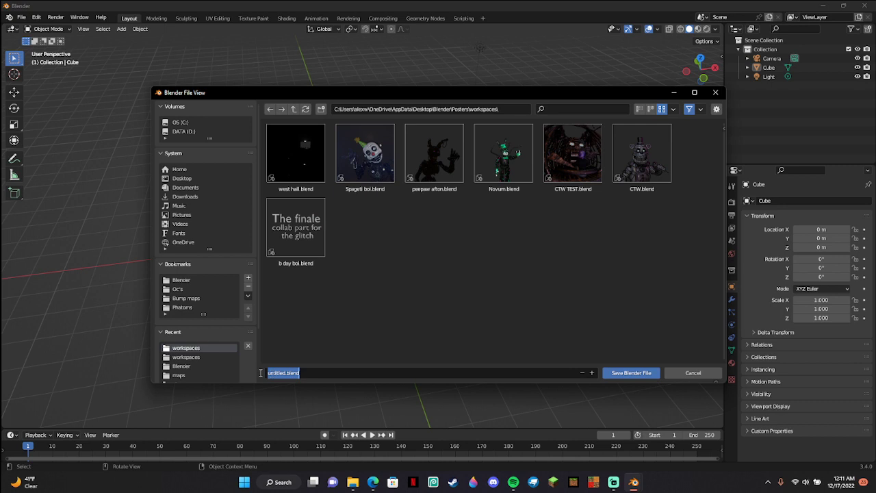
left_click(294, 109)
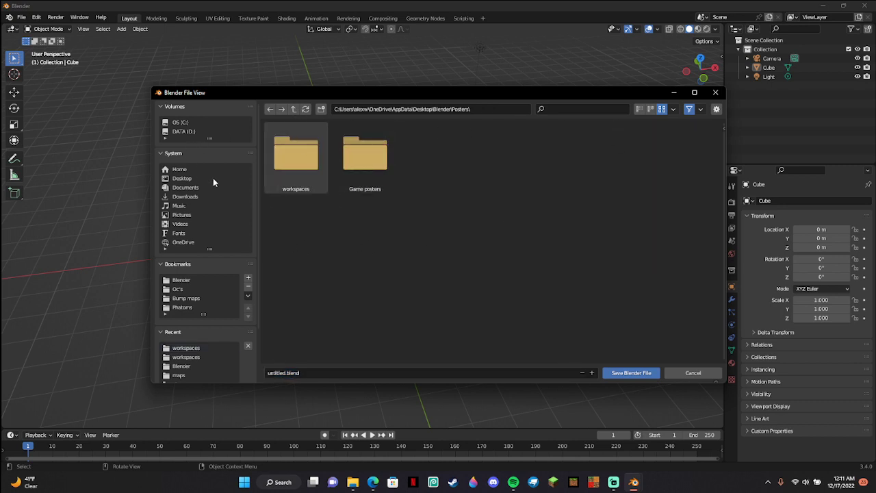
left_click(295, 110)
left_click(295, 110)
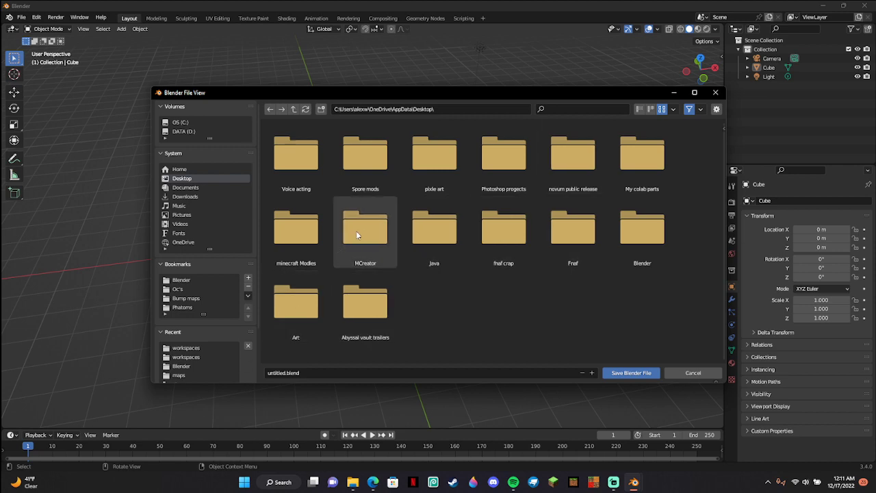
left_click(195, 281)
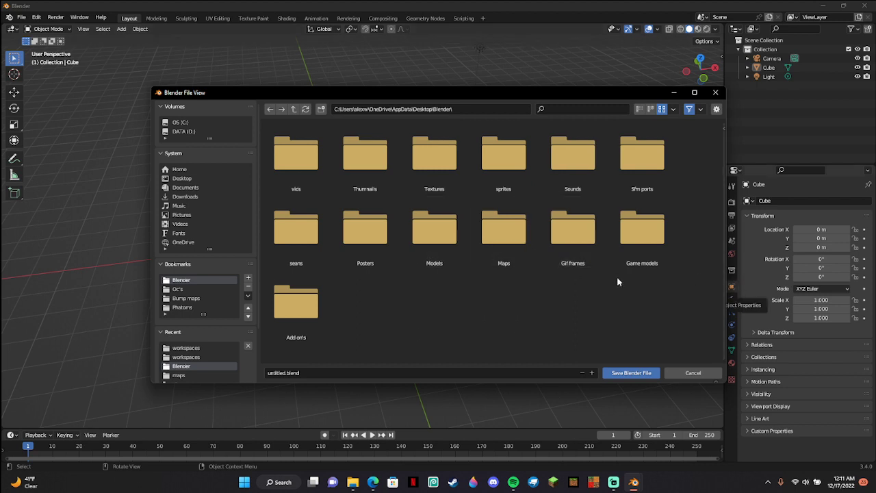
double_click(436, 243)
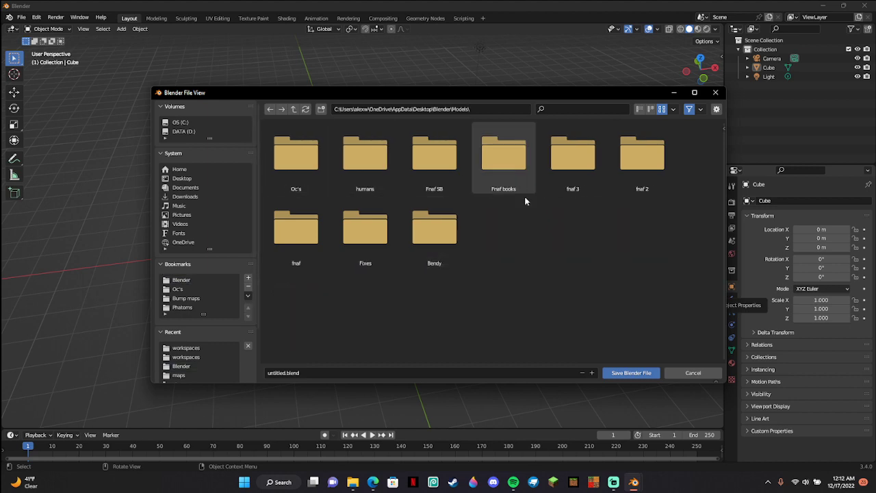
left_click(293, 109)
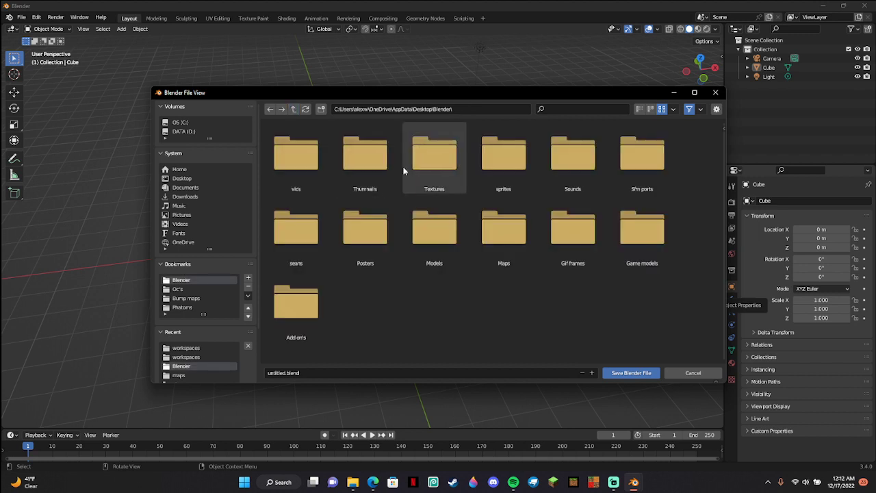
double_click(433, 239)
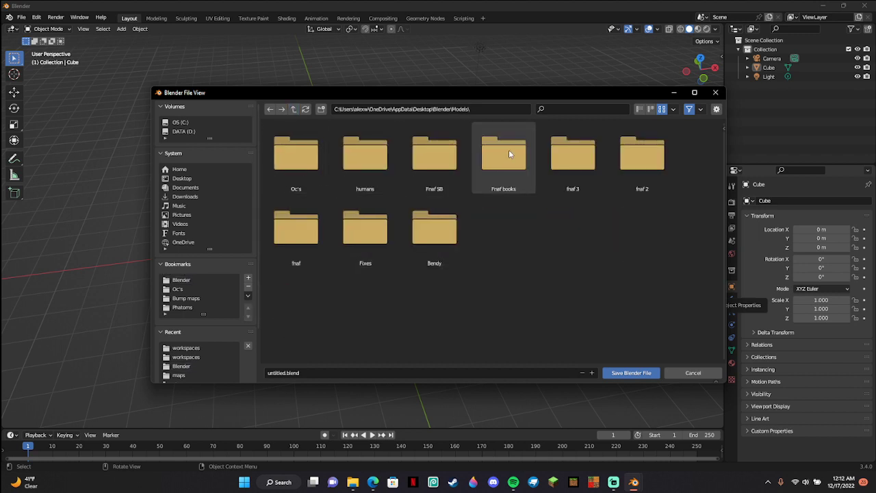
left_click(294, 109)
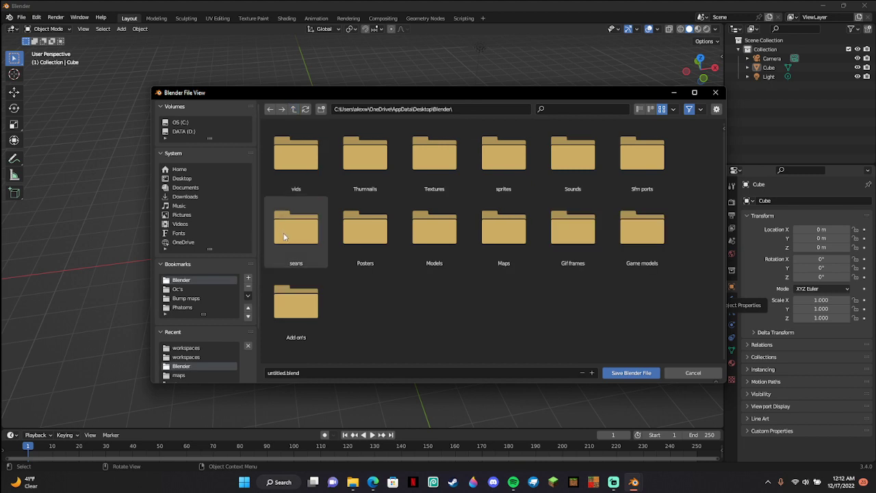
Open the workspaces folder inside vids as the location for the new file
double_click(305, 158)
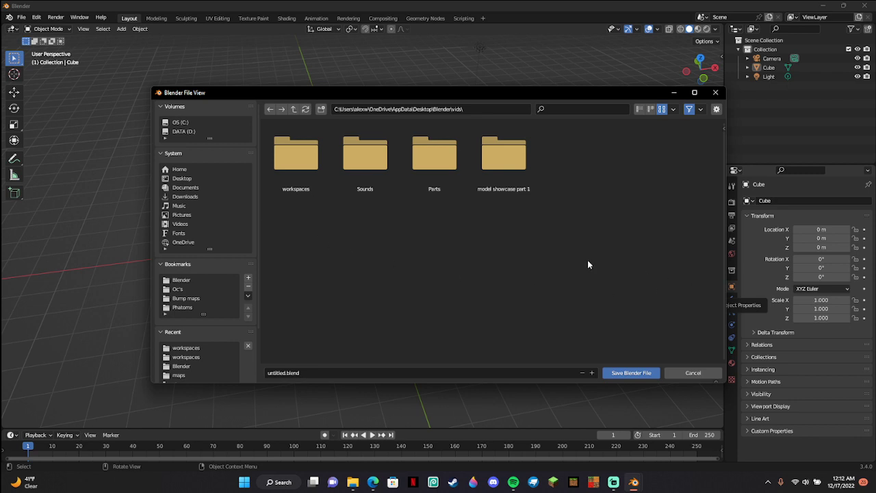
left_click_drag(588, 261, 347, 273)
double_click(295, 154)
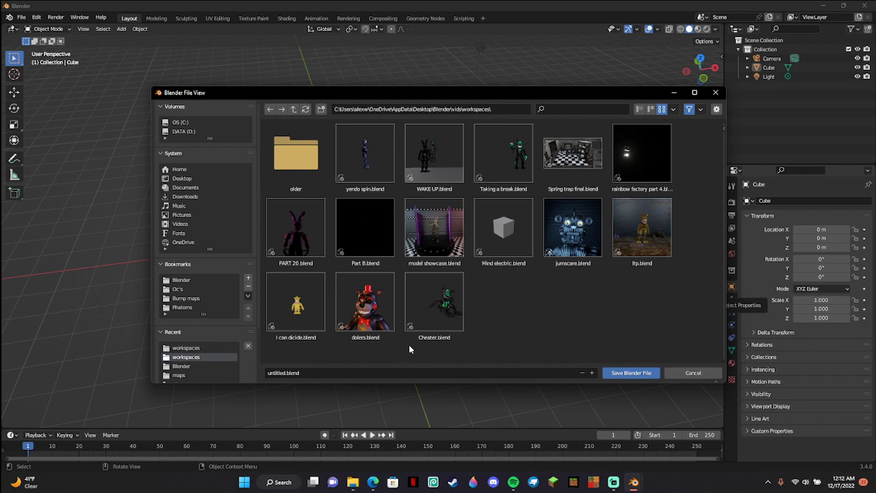
Name the file Tutorial.blend and save it in the workspaces folder
left_click(289, 376)
left_click(263, 374)
left_click(267, 375)
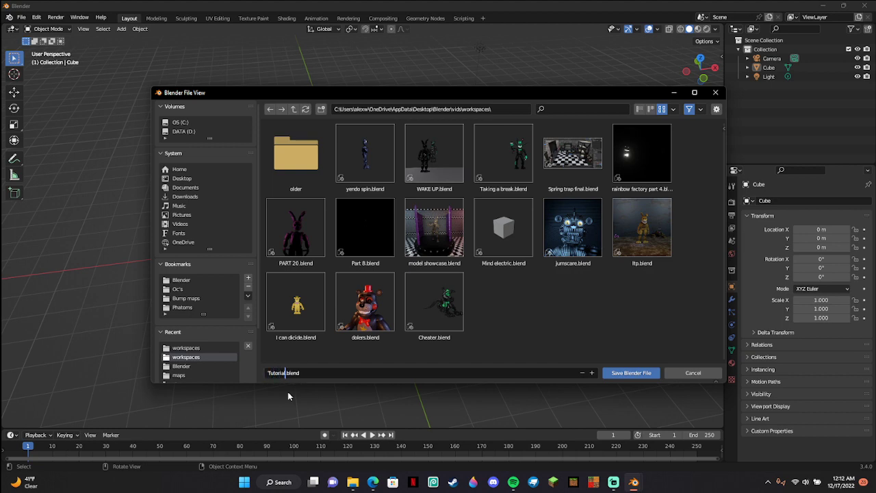
key("Return")
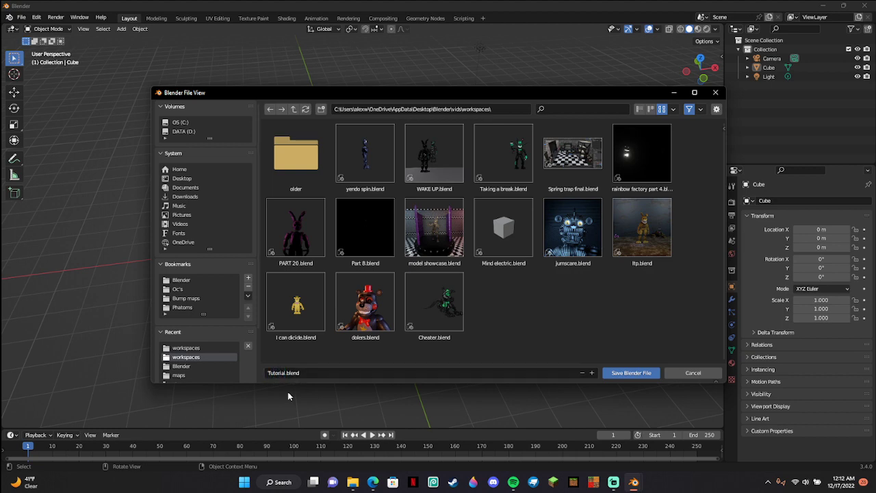
left_click(650, 375)
Delete the default camera, cube and light together with their collection
middle_click_drag(439, 312, 493, 294)
left_click_drag(788, 96, 770, 61)
left_click_drag(776, 113, 771, 58)
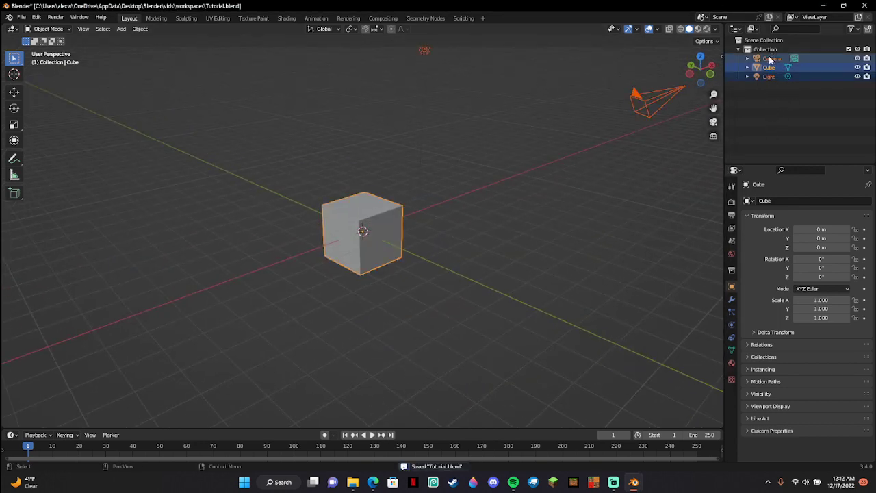
key("x")
left_click(769, 48)
key("x")
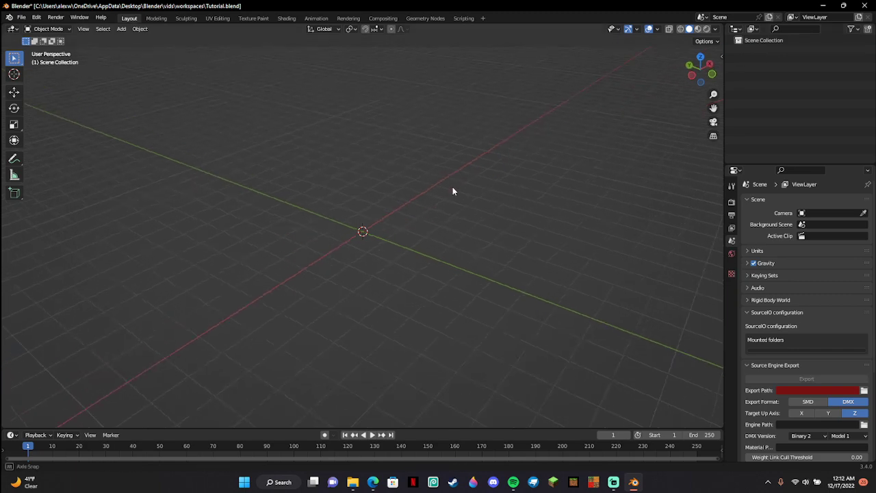
Undo the deletion of the default collection and its camera, cube and light
middle_click_drag(452, 191, 443, 186)
middle_click_drag(411, 137, 410, 299)
key("ctrl+z")
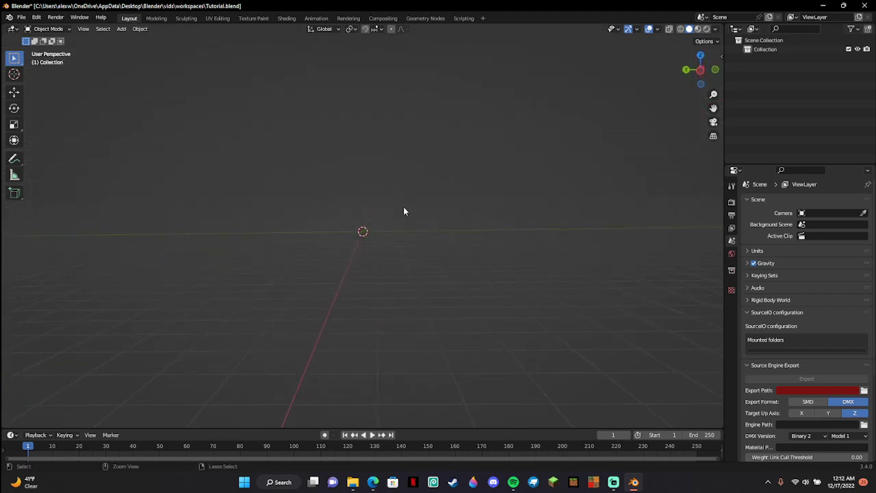
middle_click_drag(396, 192, 476, 327)
key("ctrl+z")
key("ctrl+z")
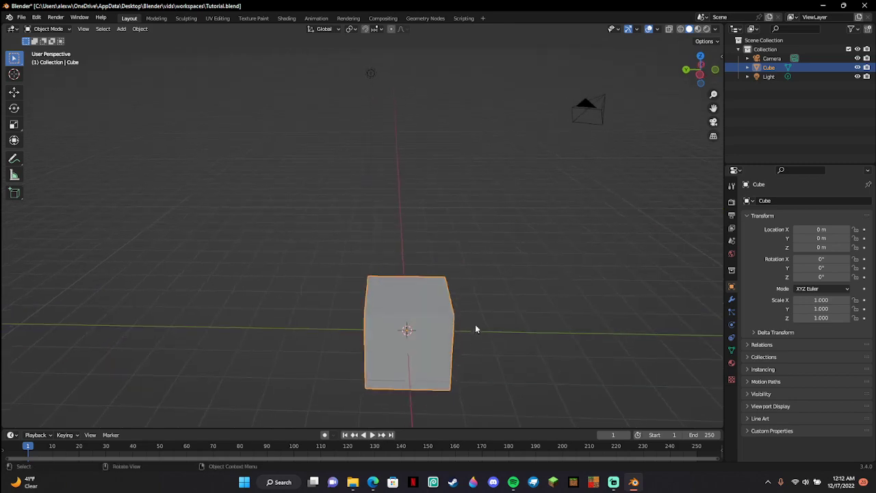
key("x")
key("Delete")
key("ctrl+z")
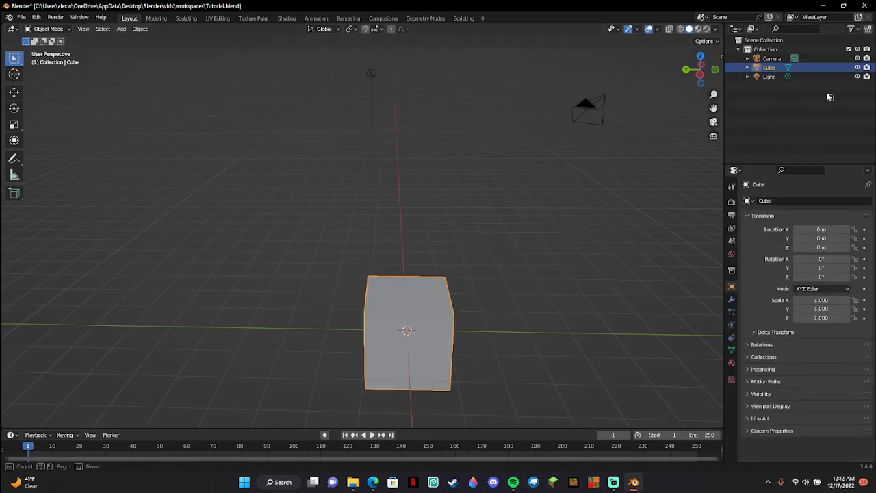
Delete the default collection with all its objects and add a new empty collection to the scene
key("a")
key("Delete")
right_click(807, 89)
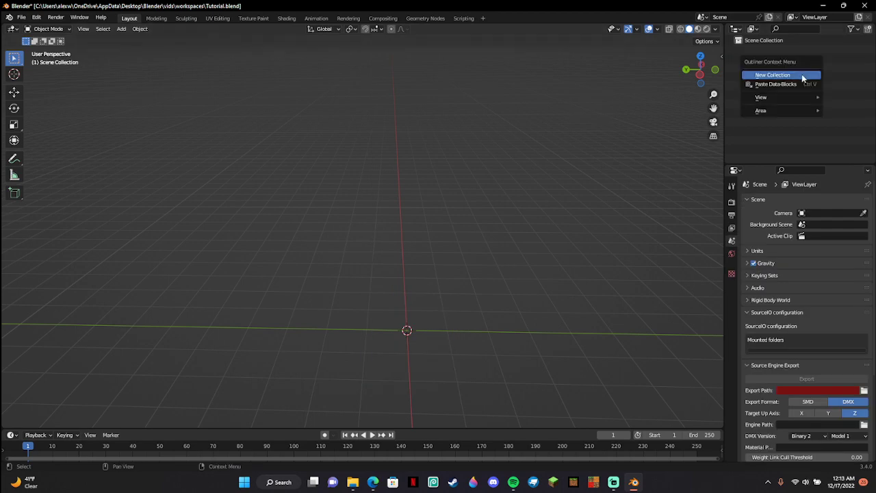
left_click(802, 73)
middle_click_drag(438, 209, 141, 112)
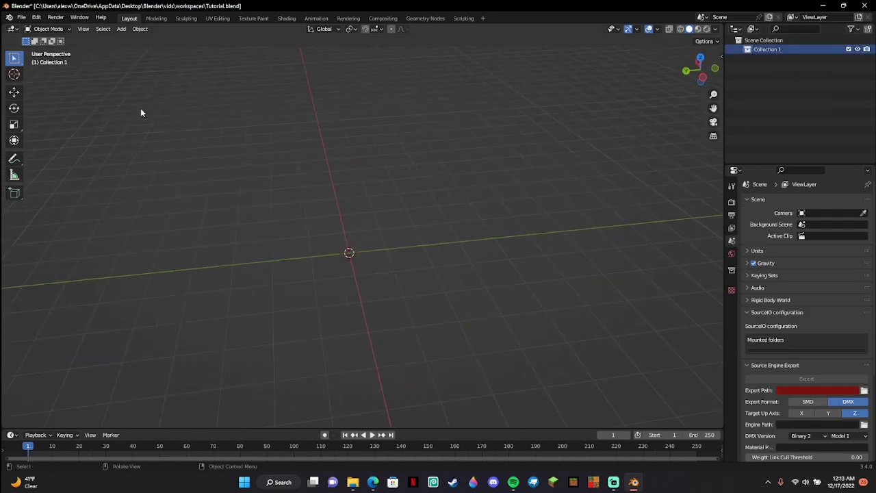
left_click(21, 17)
left_click(37, 117)
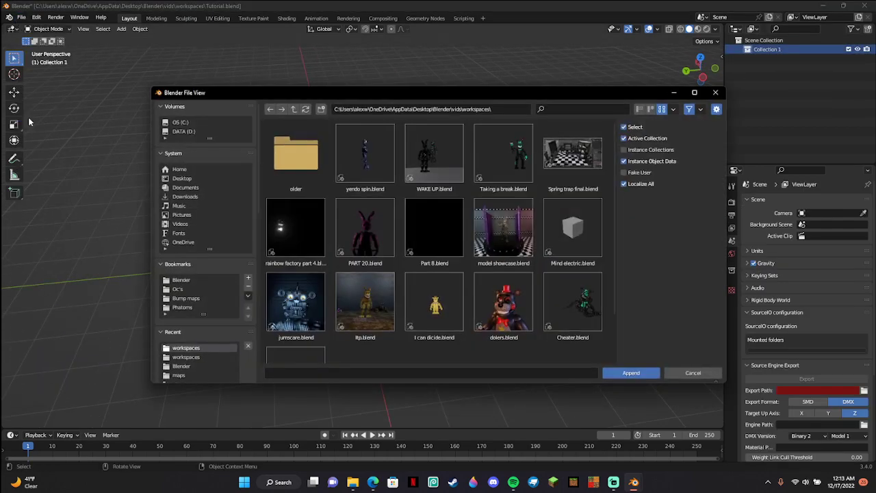
left_click(715, 92)
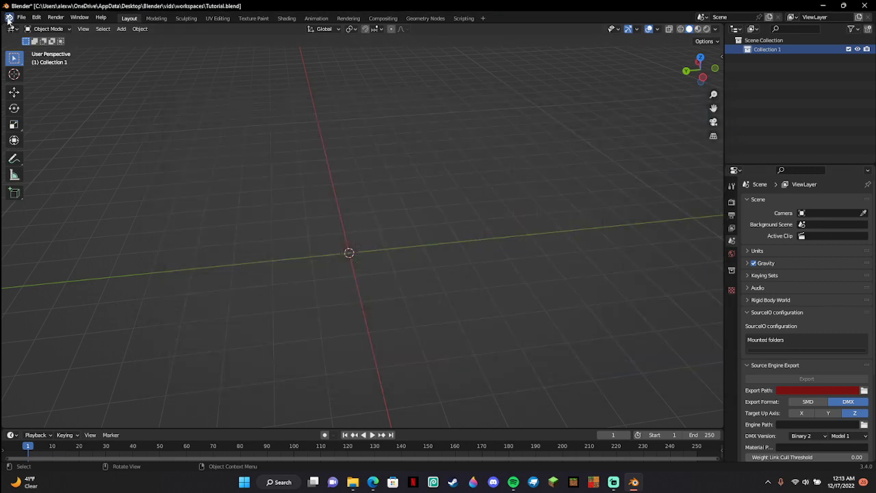
left_click(18, 17)
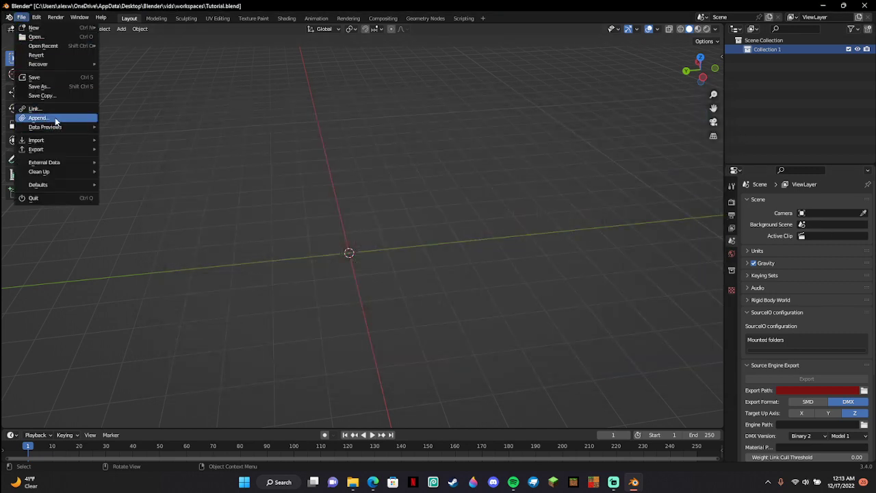
left_click(55, 116)
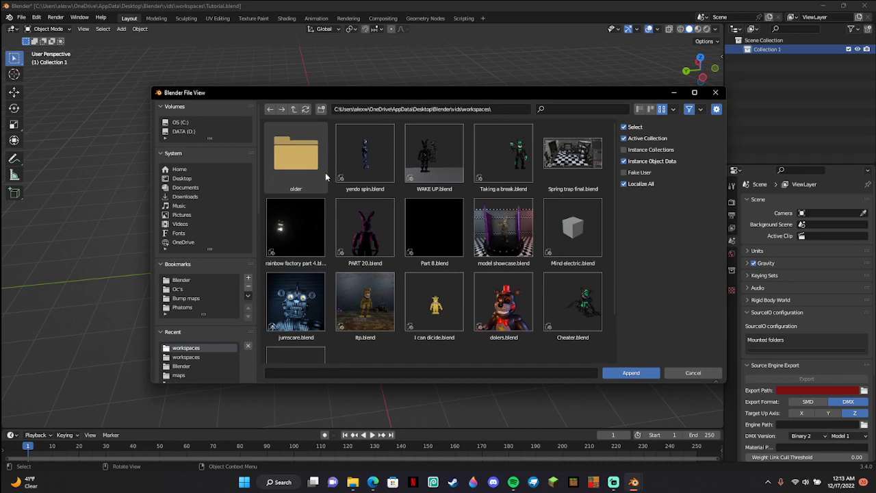
left_click(715, 93)
Start the Append command and browse to the Models folder inside the Blender folder
left_click(21, 18)
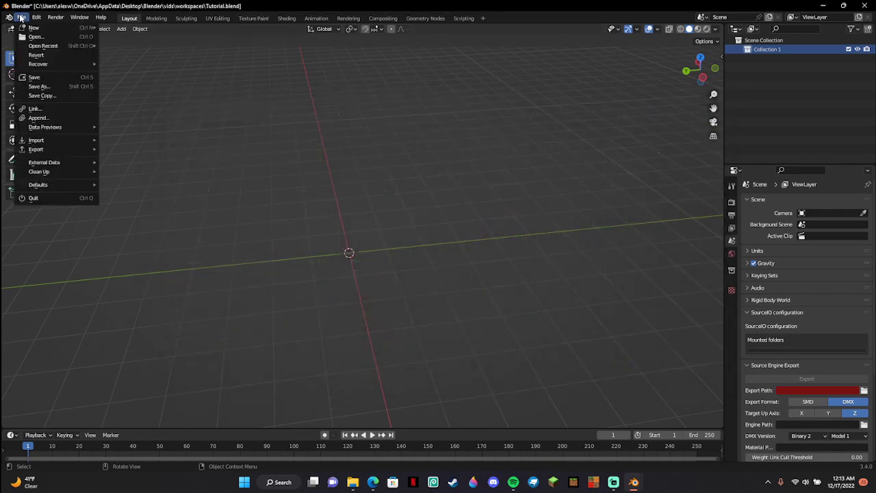
left_click(59, 119)
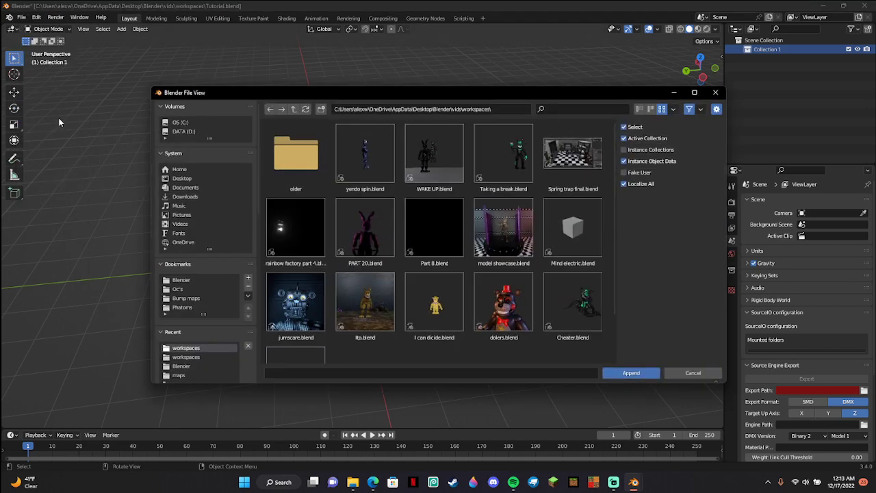
left_click(296, 110)
left_click(296, 110)
double_click(488, 237)
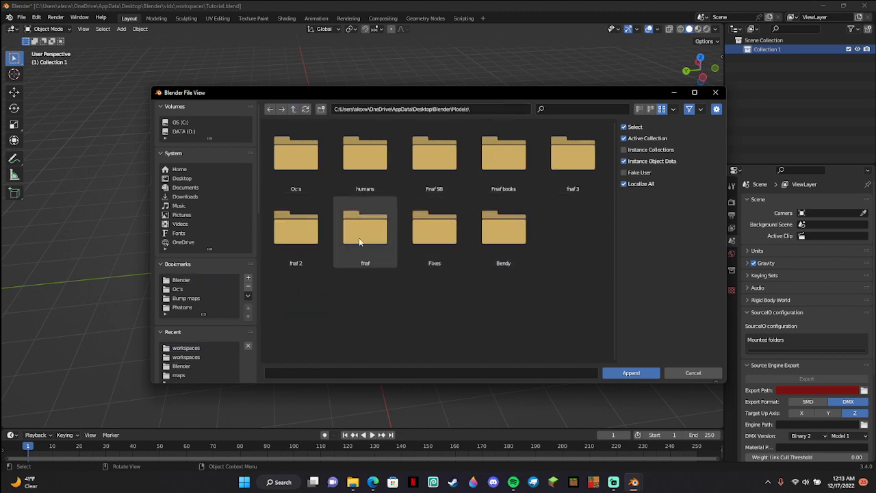
double_click(295, 228)
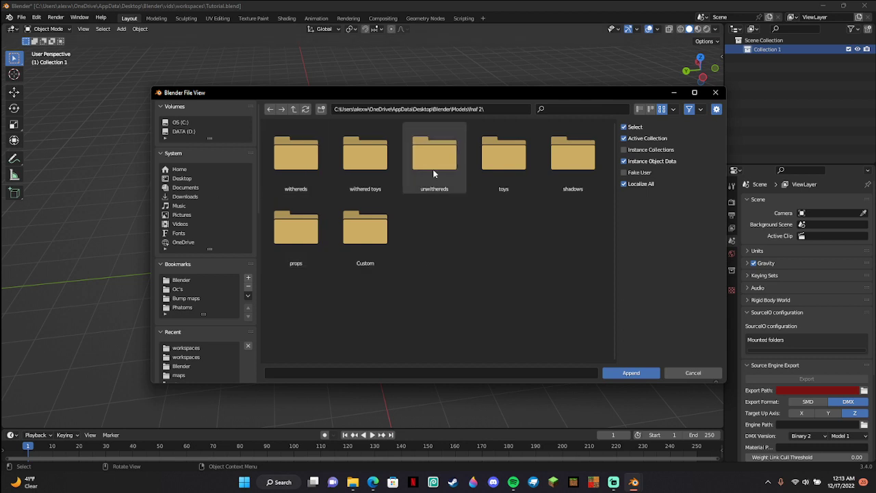
left_click(560, 177)
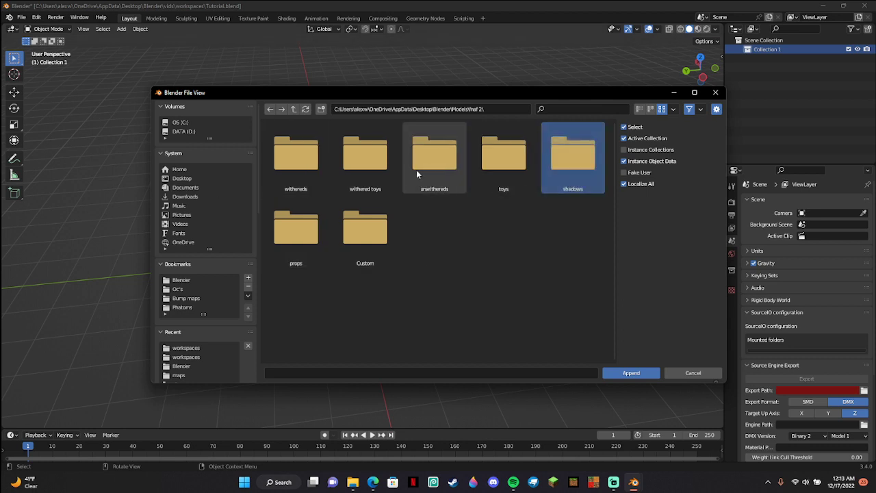
left_click(294, 110)
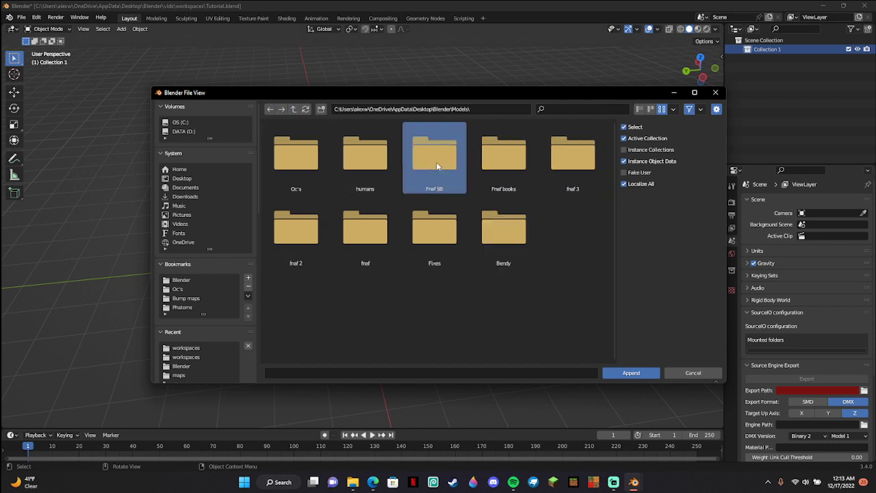
double_click(436, 161)
left_click(293, 109)
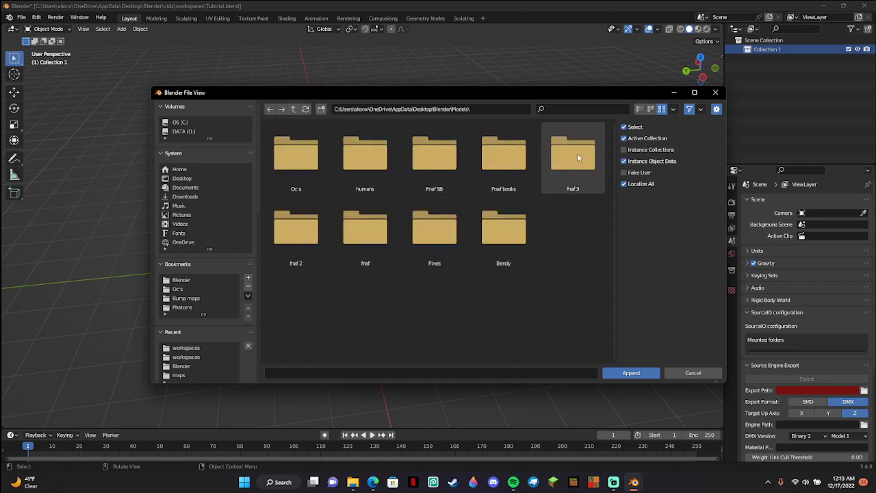
Browse the fnaf folder, look through the models in fnaf 1 and its Repaire subfolder, and return to fnaf
double_click(367, 233)
scroll(370, 235, "down", 2)
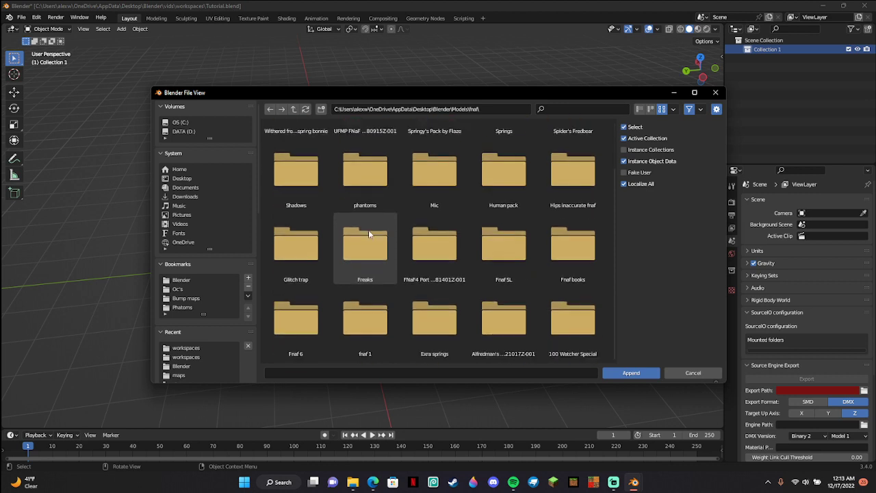
double_click(392, 315)
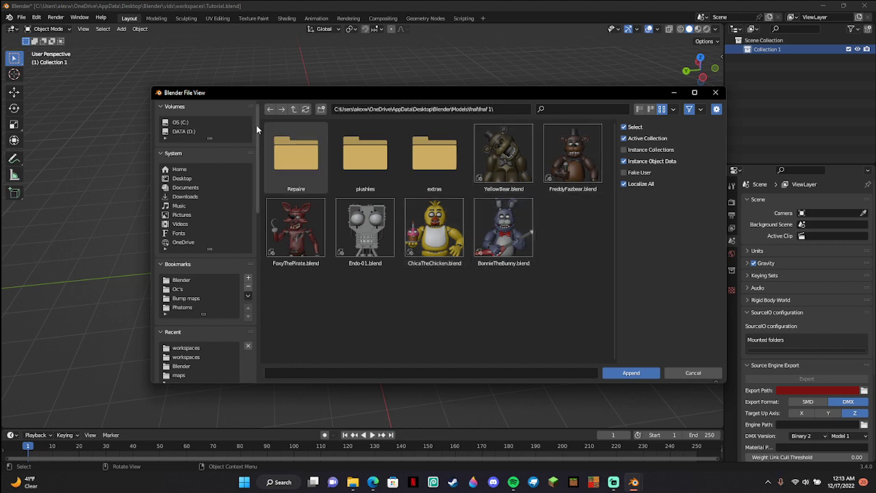
double_click(285, 138)
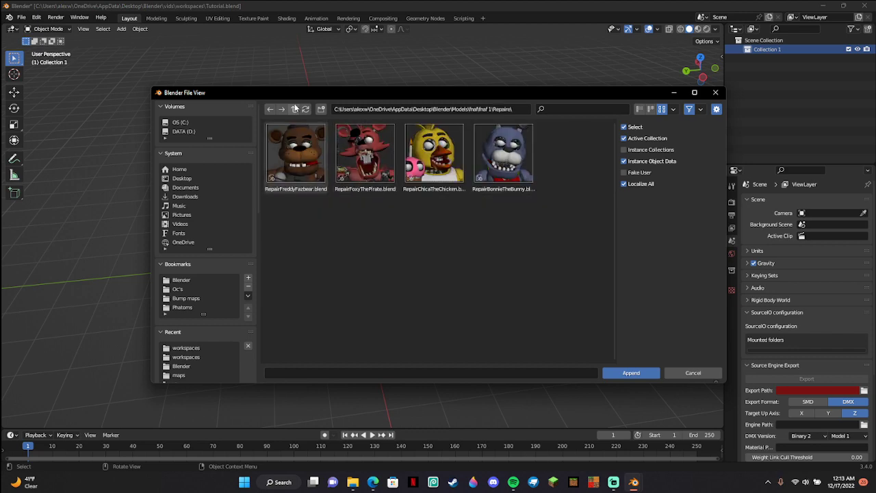
double_click(293, 109)
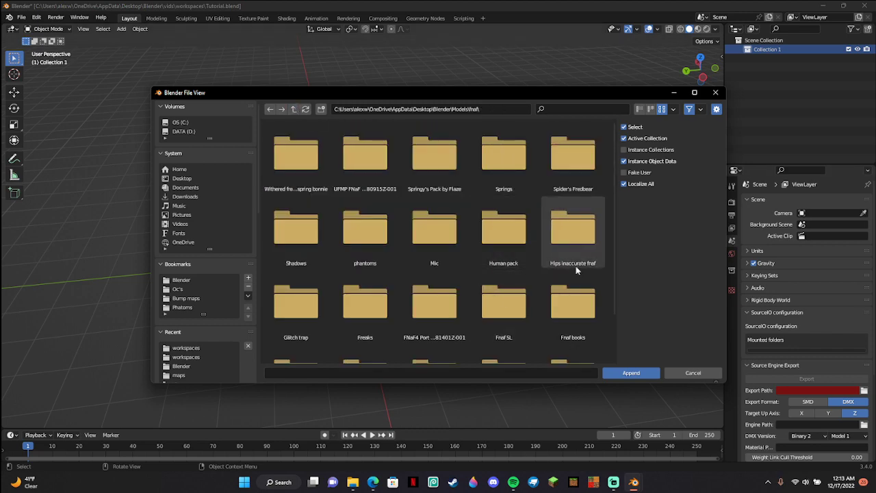
Look into the unwithered models subfolder of Hips inaccurate fnaf, then open its Hips Inaccurate Withereds [2.9+] subfolder
double_click(570, 233)
double_click(365, 154)
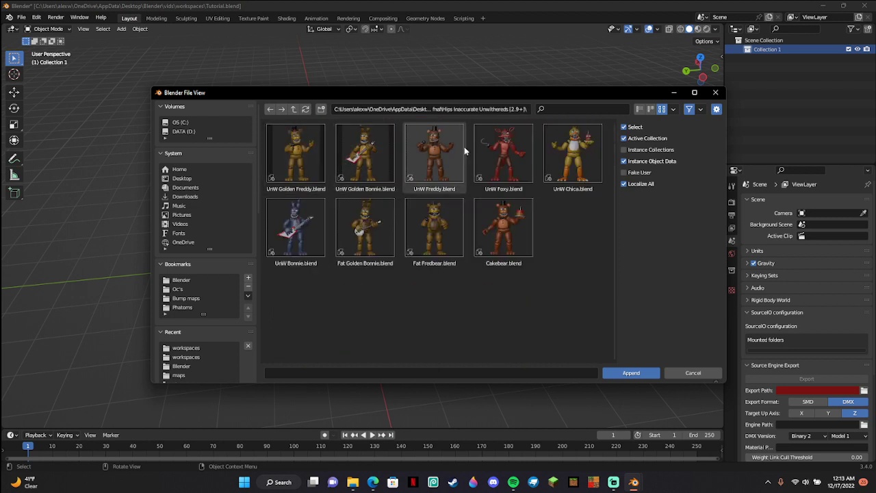
left_click(292, 109)
double_click(311, 176)
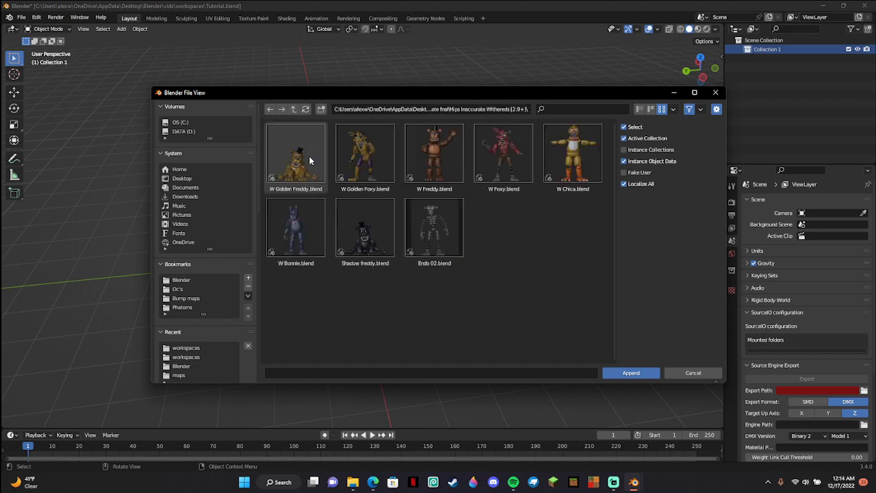
Append all collections from Endo 02.blend: Text, Lighting, Endoskeleton, Camera and Armature
double_click(430, 231)
double_click(486, 288)
key("a")
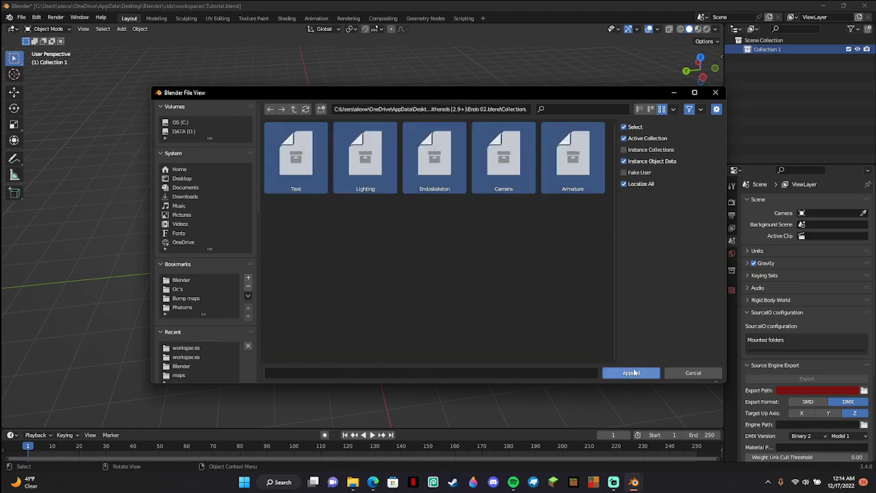
left_click(631, 373)
Inspect the appended endoskeleton's upper body, jaws and eyes from close up and farther away
scroll(513, 267, "up", 2)
middle_click_drag(555, 252, 528, 146)
left_click(532, 327)
scroll(522, 261, "up", 3)
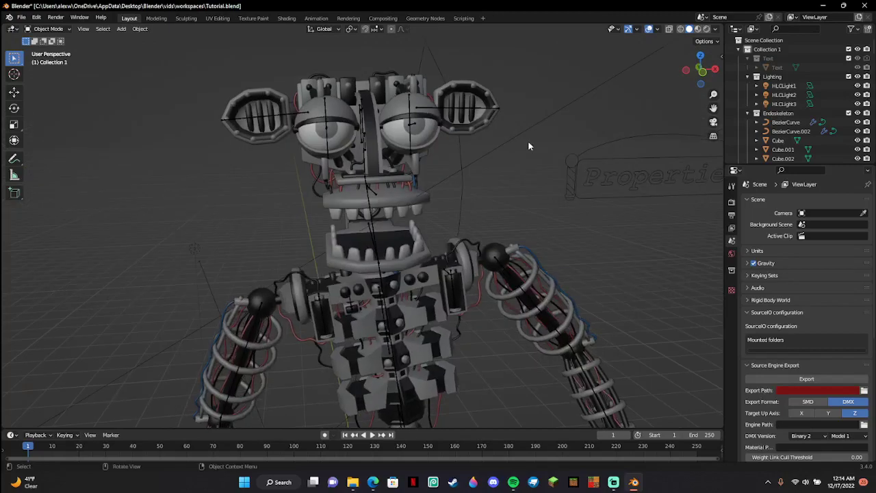
scroll(514, 167, "up", 8)
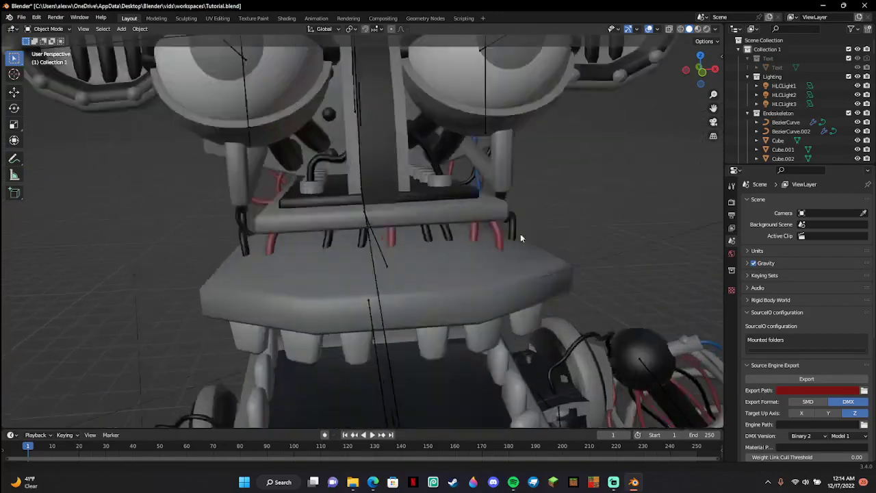
scroll(522, 237, "down", 4)
scroll(560, 235, "up", 4)
scroll(568, 205, "down", 7)
scroll(554, 294, "up", 3)
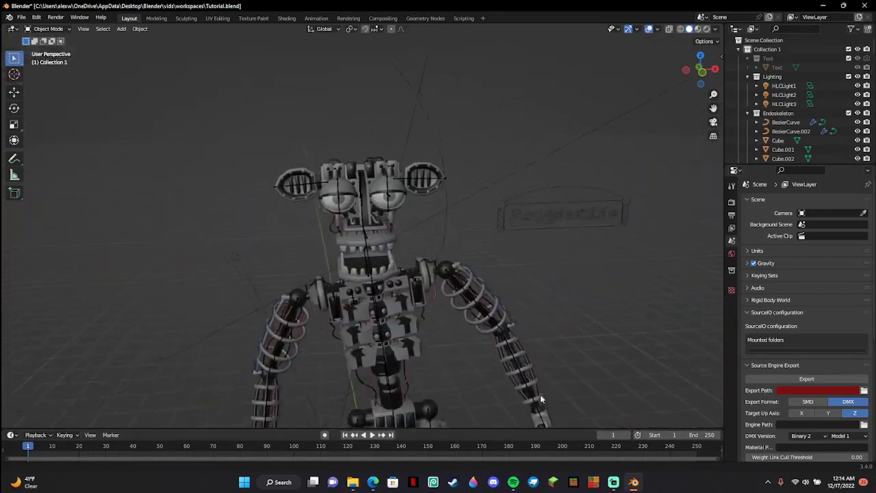
scroll(541, 399, "up", 3)
middle_click_drag(524, 309, 483, 338)
scroll(484, 322, "up", 8)
scroll(500, 376, "up", 2)
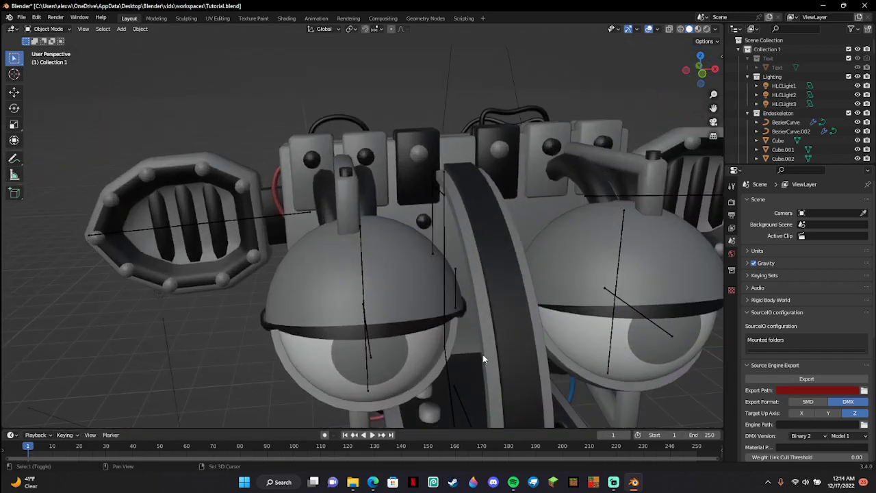
middle_click_drag(483, 354, 445, 314, "shift")
Save the scene with the appended endoskeleton to the existing Tutorial.blend file
left_click(20, 28)
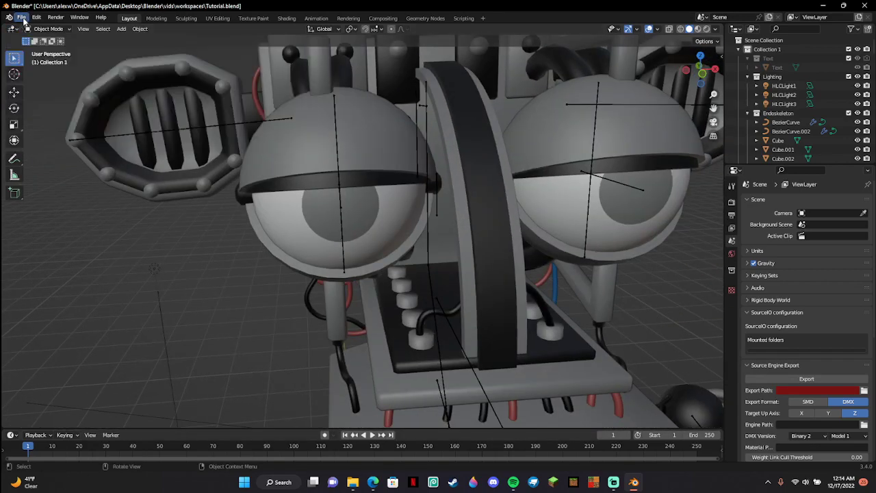
left_click(21, 19)
left_click(26, 77)
Examine the endoskeleton's head, open mouth and chest from the front at several distances
middle_click_drag(444, 246, 489, 235)
scroll(437, 238, "down", 8)
scroll(486, 320, "up", 3)
scroll(489, 230, "down", 5)
middle_click_drag(526, 379, 503, 369)
scroll(503, 369, "up", 2)
scroll(503, 367, "up", 8)
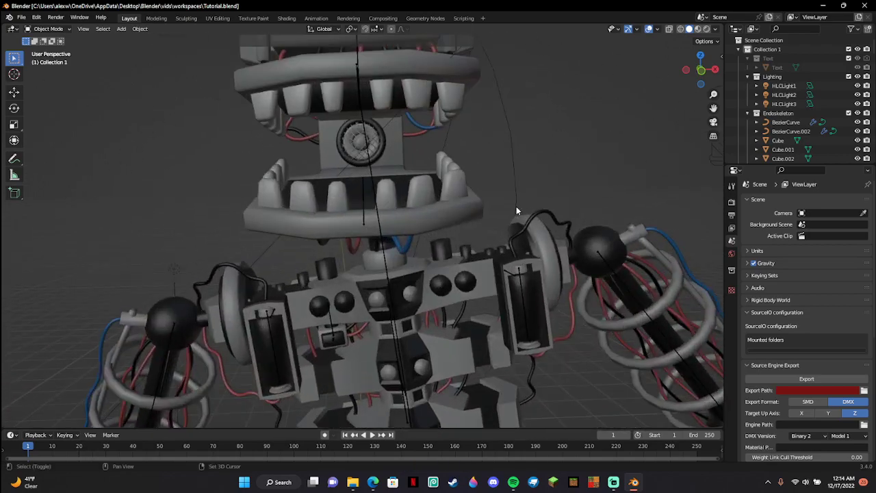
middle_click_drag(516, 208, 520, 288, "shift")
scroll(523, 298, "down", 2)
scroll(524, 301, "down", 2)
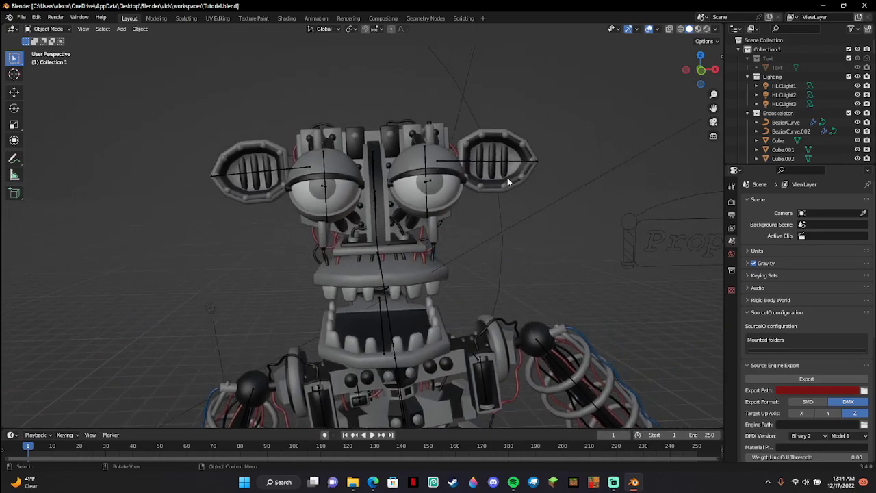
Select the Endo 02 armature and switch it to Pose Mode
left_click(504, 161)
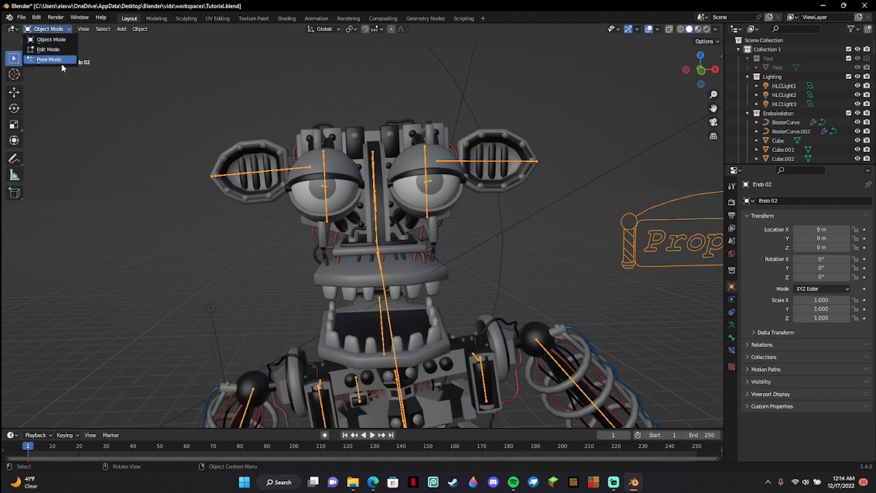
left_click(441, 167)
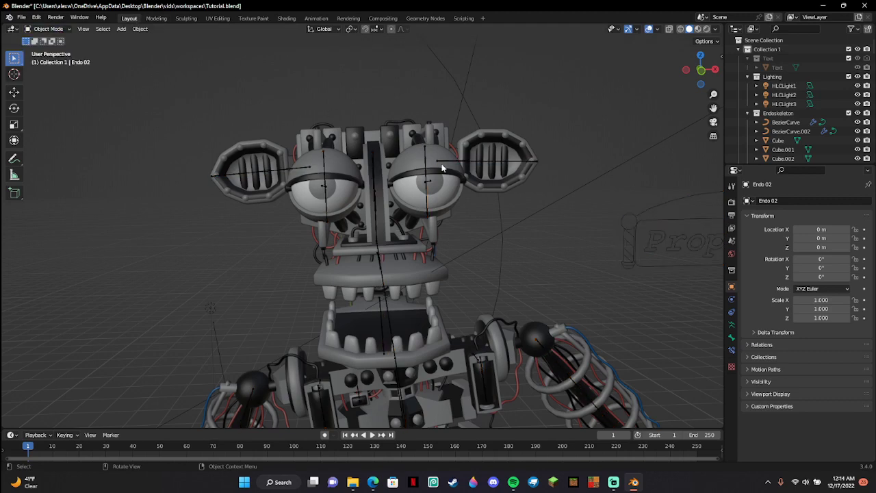
left_click(531, 163)
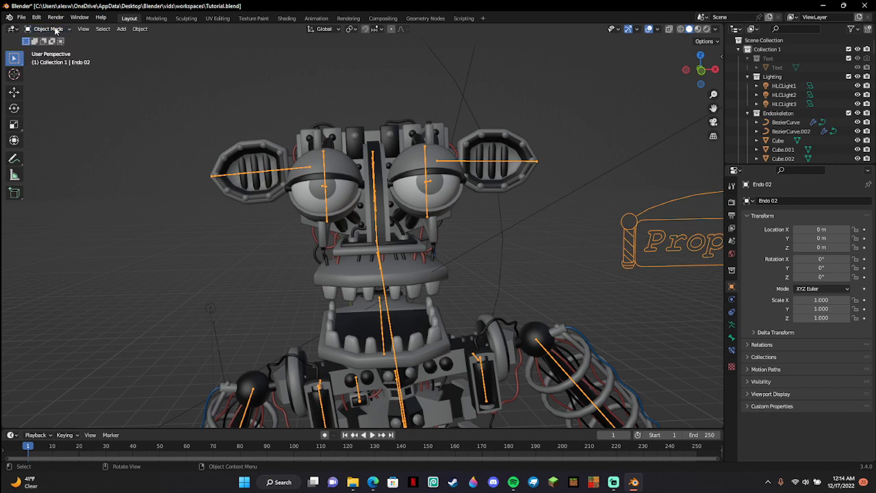
left_click(57, 61)
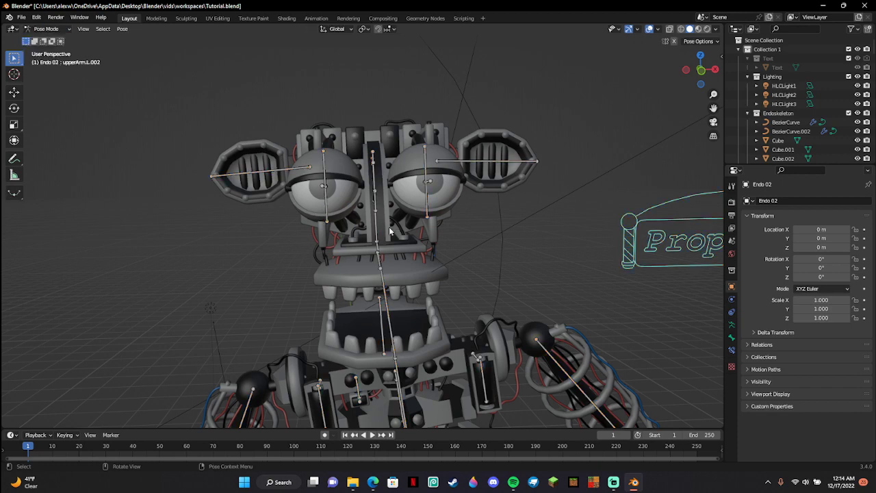
Clear the rotation and location of all the armature's bones to restore the rest pose, then deselect them
key("a")
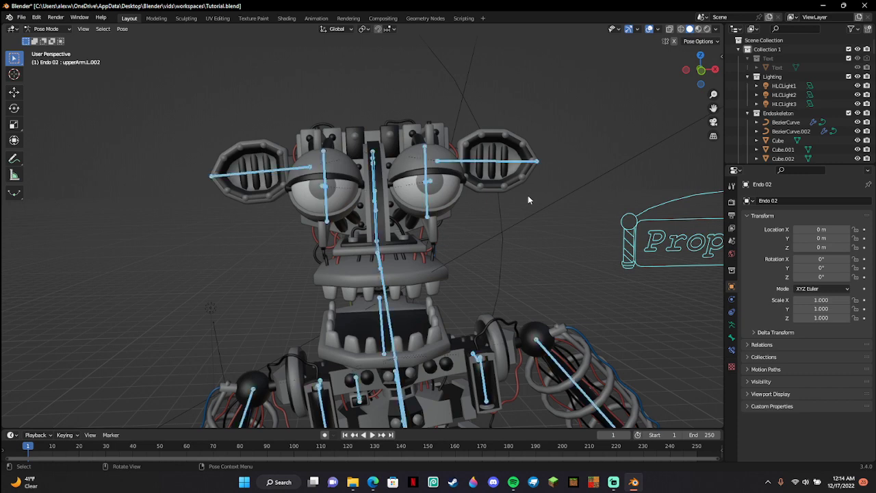
key("alt+r")
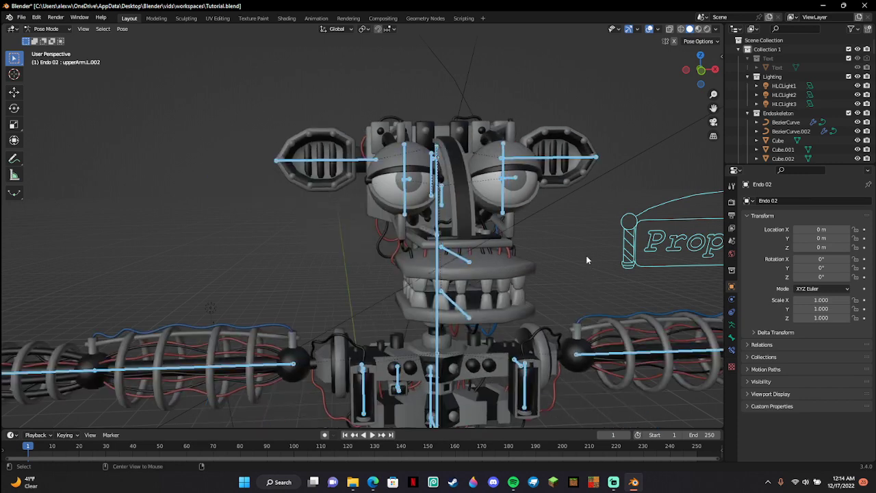
key("alt+g")
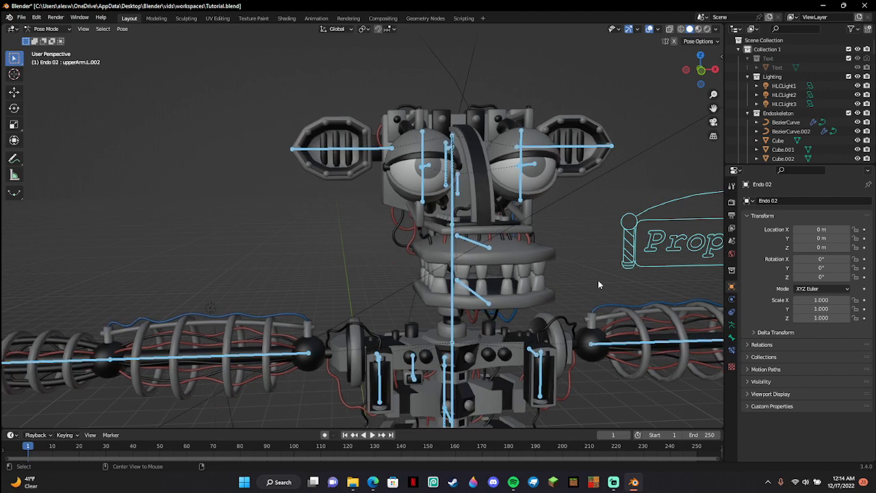
scroll(598, 279, "down", 5)
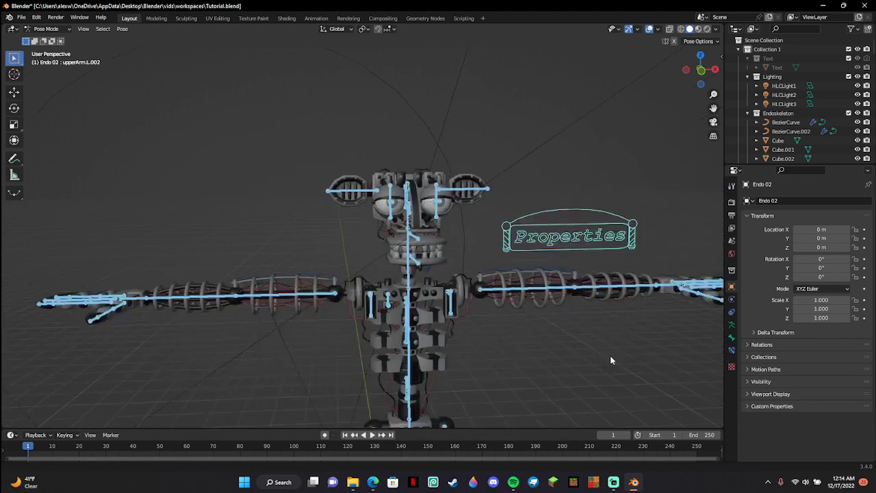
left_click(484, 396)
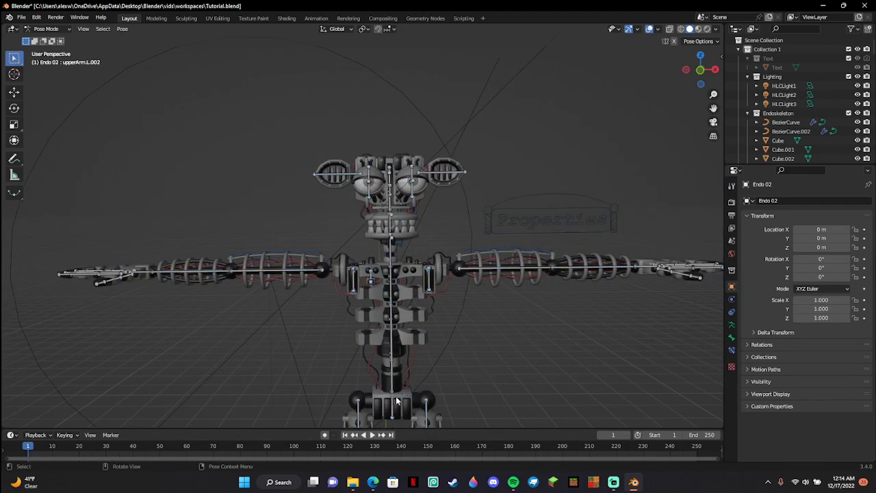
Select the lower jaw bone in the endoskeleton's mouth
scroll(537, 336, "up", 7)
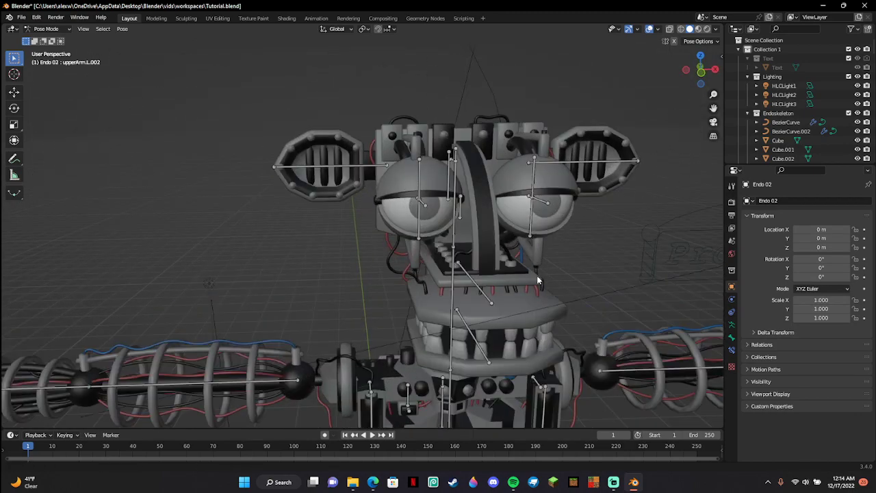
middle_click_drag(493, 276, 481, 198, "shift")
left_click(368, 258)
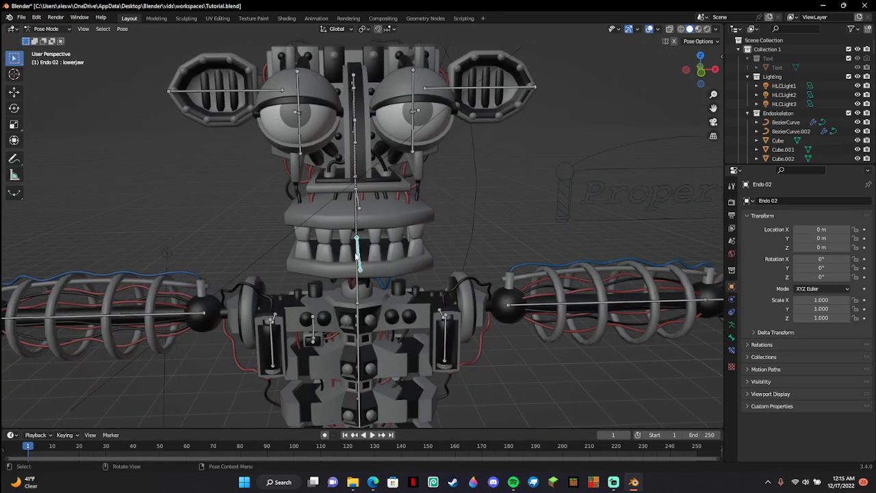
Try moving the lower jaw bone down about 0.43 m along the global Z axis, then cancel the move
middle_click_drag(355, 236, 375, 228)
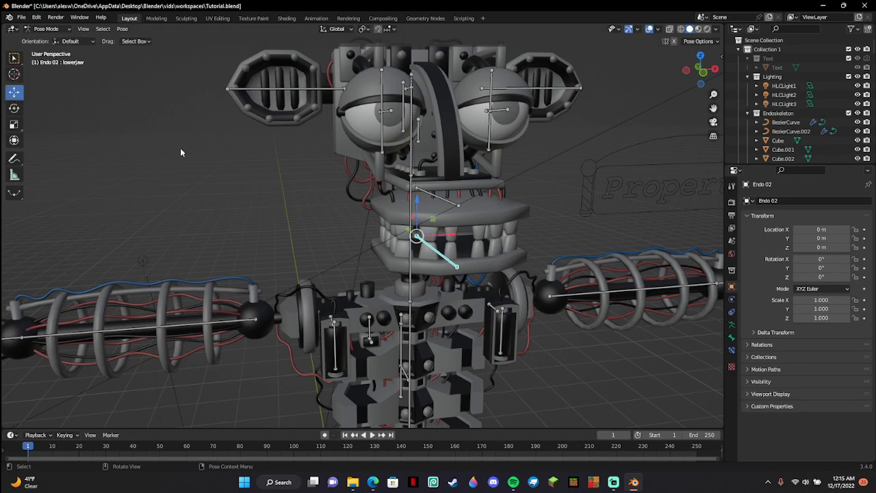
key("g")
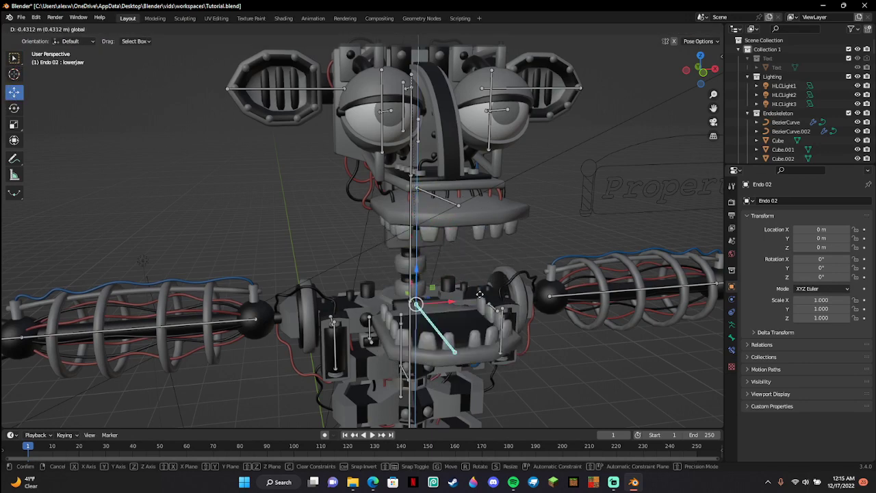
key("Escape")
Try rotating the lower jaw bone with the Rotate tool, undoing the rotations
left_click(14, 107)
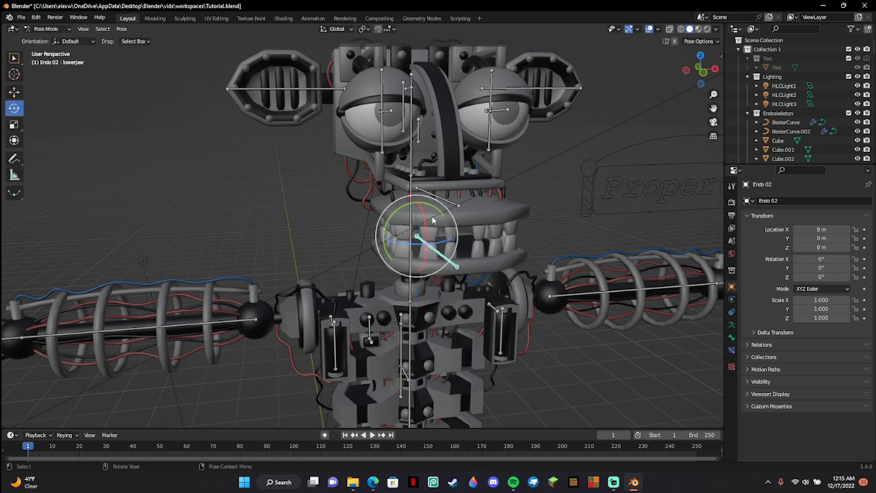
left_click_drag(433, 220, 502, 148)
key("ctrl+z")
key("ctrl+z")
key("ctrl+z")
key("ctrl+z")
key("ctrl+z")
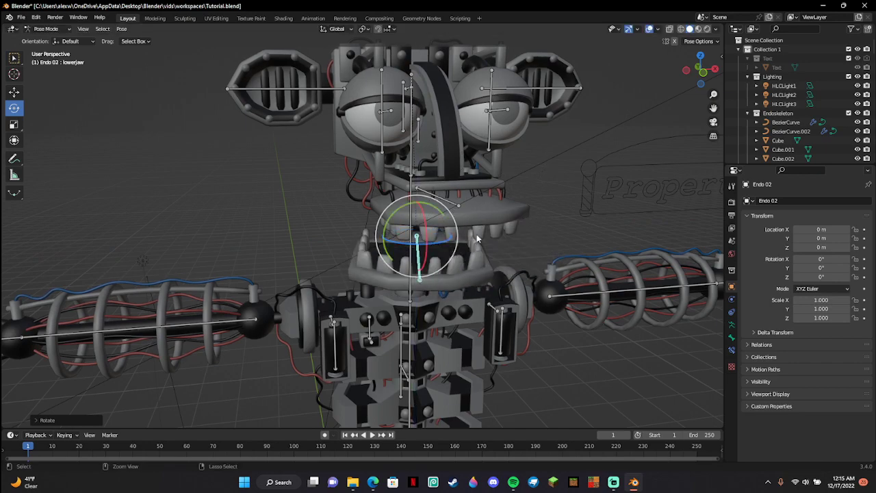
Try narrowing the lower jaw bone along the X axis with the Scale tool, undoing the resizes
middle_click_drag(545, 255, 3, 109)
left_click_drag(408, 241, 392, 266)
key("ctrl+z")
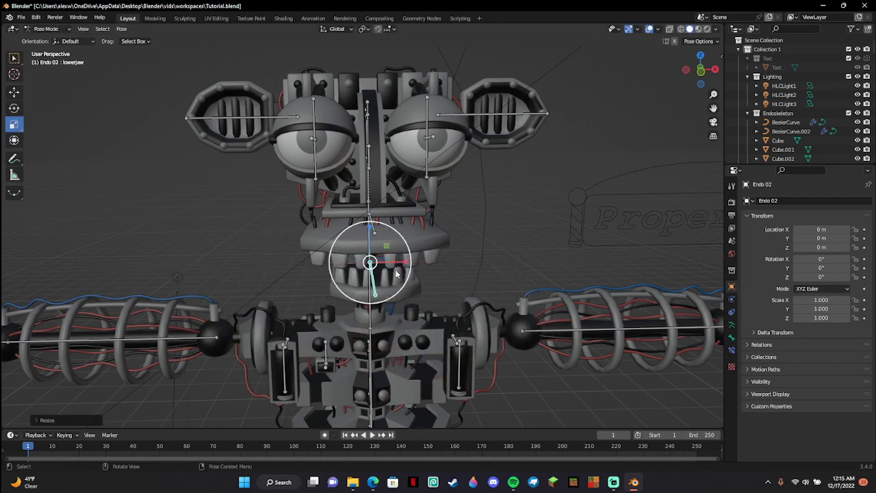
middle_click_drag(395, 268, 417, 262)
scroll(429, 237, "up", 4)
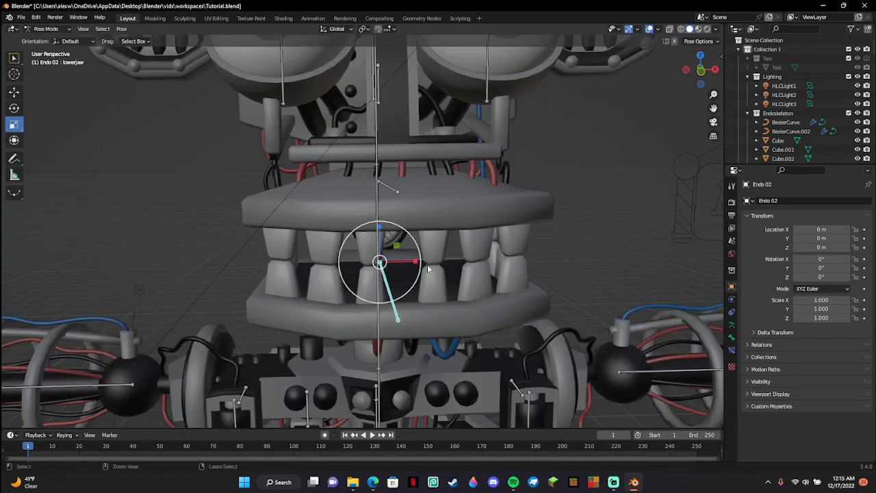
scroll(415, 253, "down", 4)
scroll(421, 267, "up", 4)
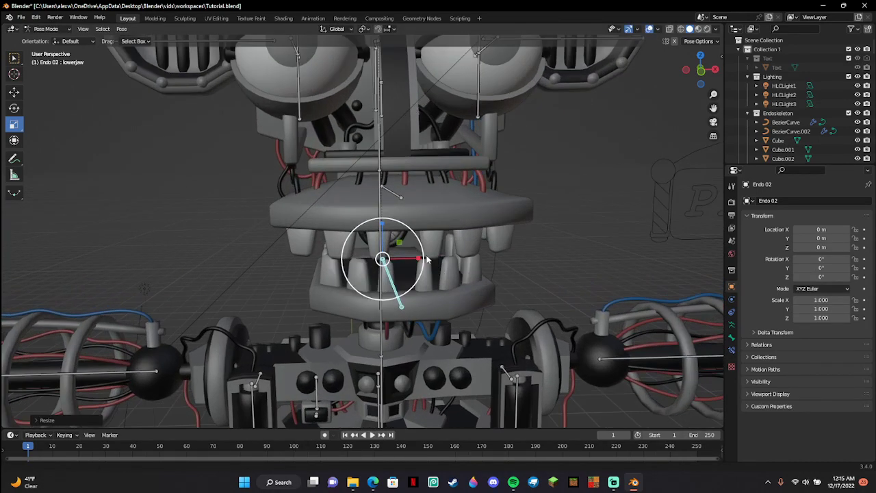
key("ctrl+z")
middle_click_drag(433, 249, 460, 247, "ctrl")
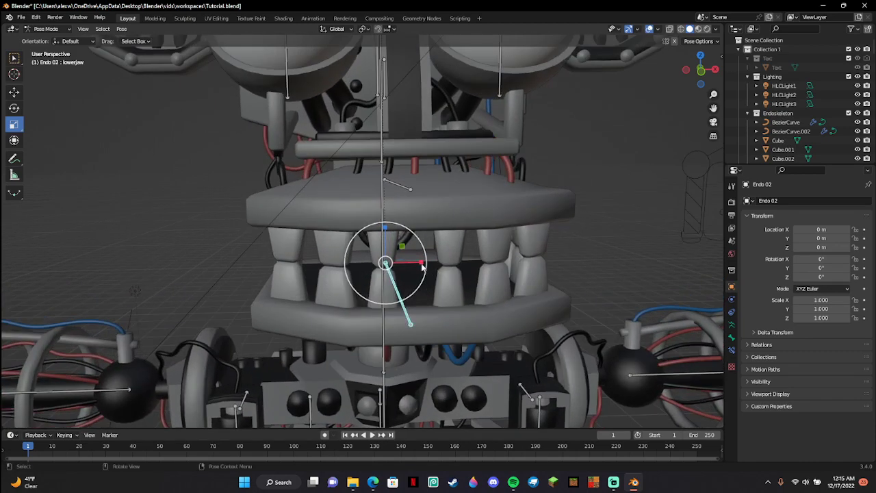
mouse_move(422, 266)
left_mouse_down()
mouse_move(398, 266)
mouse_move(416, 266)
left_mouse_up()
Examine the lower jaw and its bone from several angles and distances
middle_click_drag(434, 300, 436, 302)
scroll(437, 302, "down", 4)
left_click(528, 291)
middle_click_drag(528, 292, 386, 274)
scroll(506, 302, "up", 7)
scroll(519, 265, "down", 8)
scroll(518, 303, "up", 3)
scroll(393, 262, "down", 6)
scroll(406, 245, "up", 8)
scroll(406, 245, "down", 2)
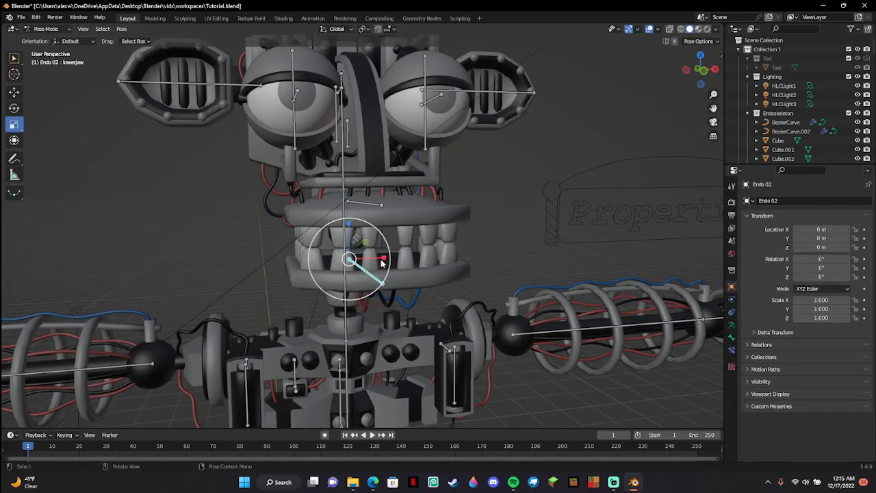
Scale the lower jaw bone along the X axis once more and undo the resize
mouse_move(382, 262)
left_mouse_down()
mouse_move(438, 259)
mouse_move(373, 258)
mouse_move(375, 269)
left_mouse_up()
key("ctrl+z")
mouse_move(463, 297)
middle_mouse_down()
mouse_move(449, 311)
mouse_move(463, 299)
middle_mouse_up()
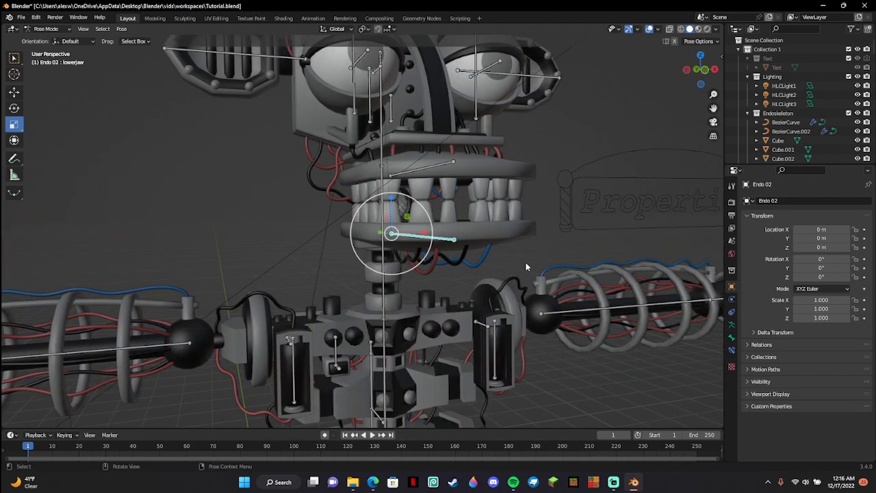
Try enlarging the lower jaw bone along the X axis with the Scale tool, undoing each resize
middle_click_drag(524, 268, 474, 288)
left_click_drag(350, 286, 366, 298)
key("ctrl+z")
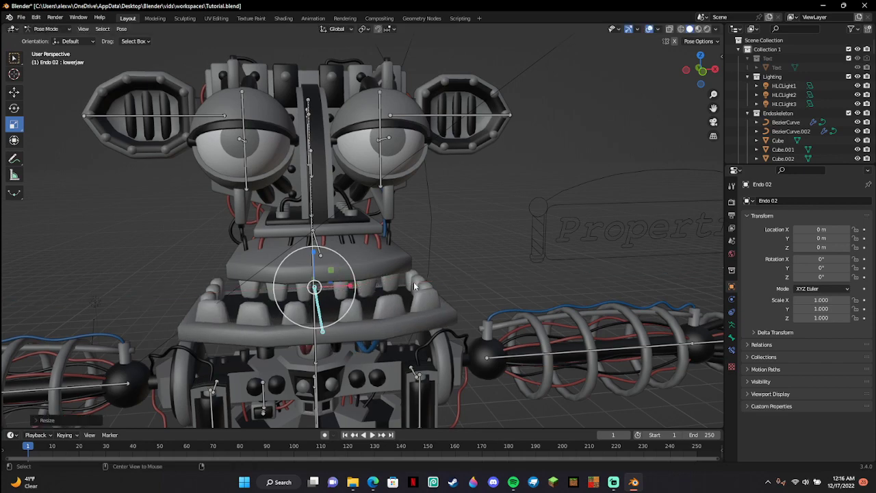
middle_click_drag(430, 274, 361, 275)
middle_click_drag(364, 308, 518, 275)
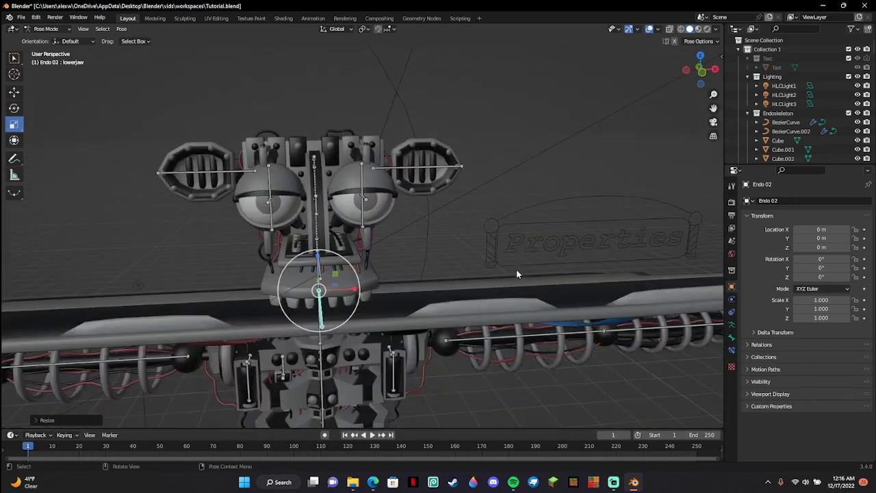
key("ctrl+z")
Save the current state of Tutorial.blend
middle_click_drag(430, 298, 411, 280)
scroll(411, 271, "up", 3)
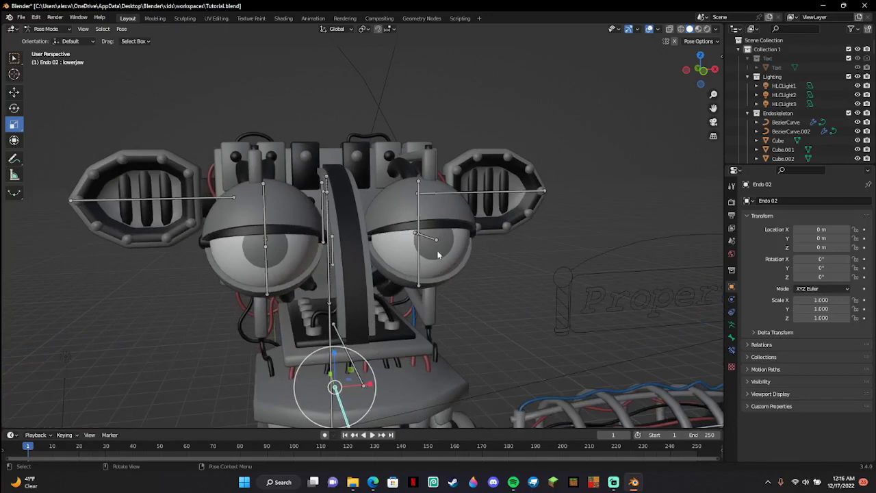
left_click(22, 18)
left_click(40, 79)
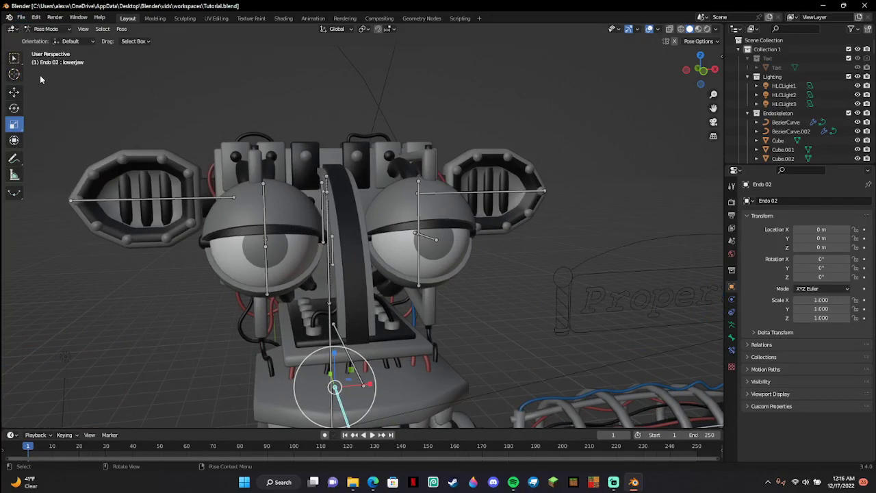
Try viewing the endoskeleton in Material Preview shading
mouse_move(490, 260)
middle_mouse_down()
mouse_move(484, 243)
mouse_move(495, 273)
middle_mouse_up()
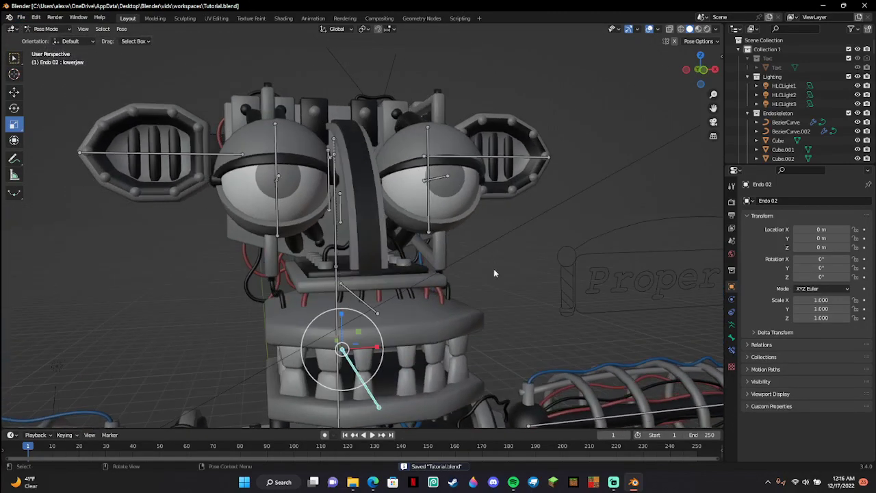
left_click_drag(517, 171, 458, 244)
left_click(584, 103)
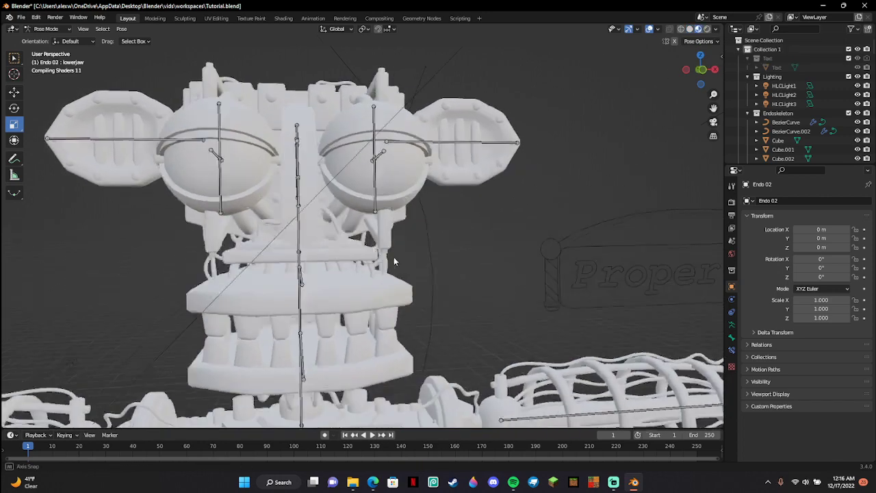
middle_click_drag(394, 257, 500, 258)
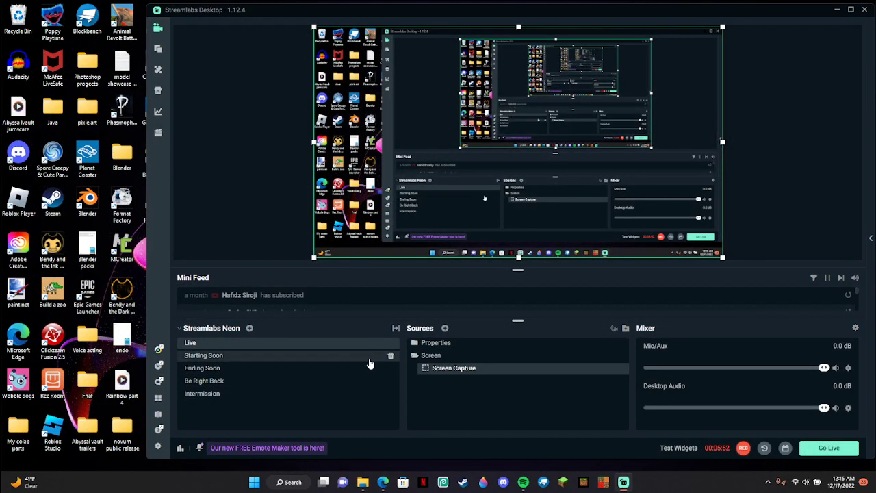
Restart Blender, reopen the recent file Tutorial.blend and display the endoskeleton in Material Preview shading
double_click(80, 199)
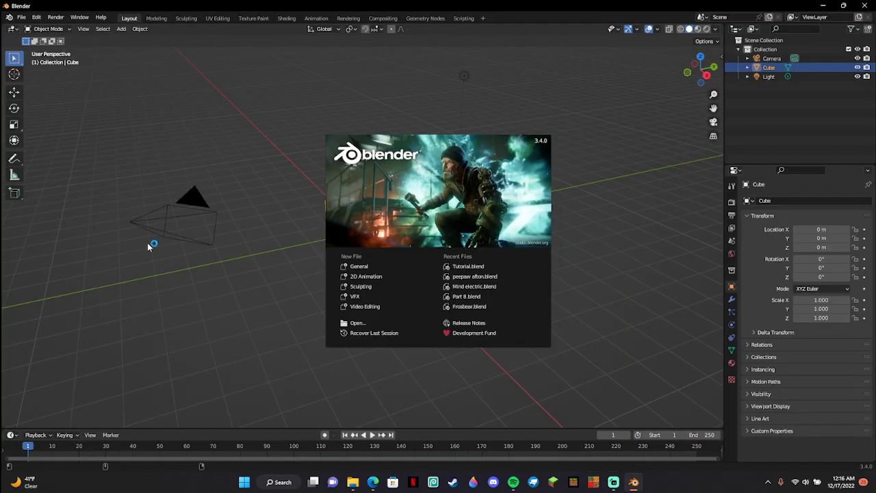
left_click(483, 266)
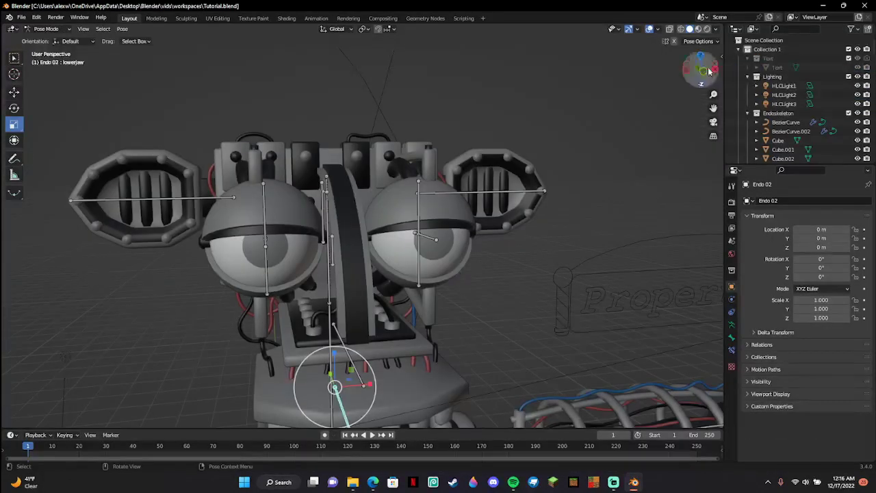
middle_click_drag(354, 241, 272, 201)
middle_click_drag(325, 281, 316, 238)
scroll(334, 306, "down", 5)
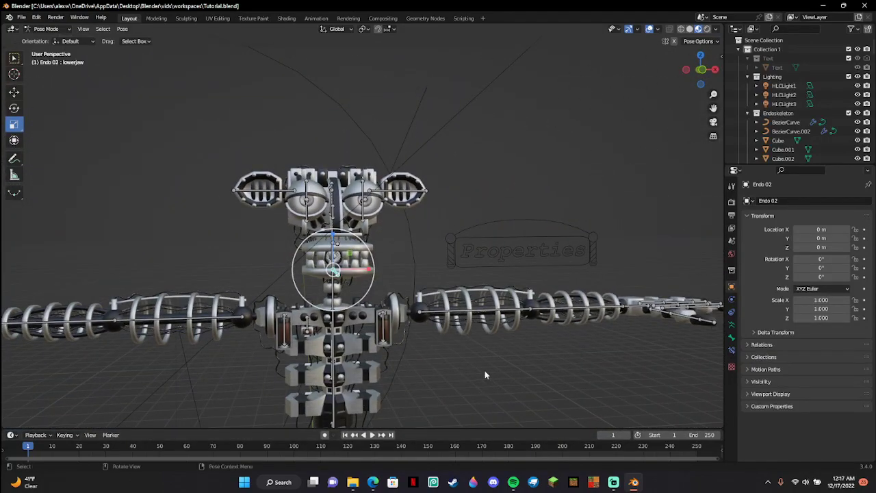
Switch the viewport to Rendered shading and inspect the endoskeleton's materials around the head, jaw and arm
middle_click_drag(485, 375, 480, 342)
scroll(530, 324, "up", 5)
scroll(489, 376, "down", 5)
scroll(489, 376, "up", 2)
middle_click_drag(489, 376, 532, 231)
scroll(531, 232, "up", 5)
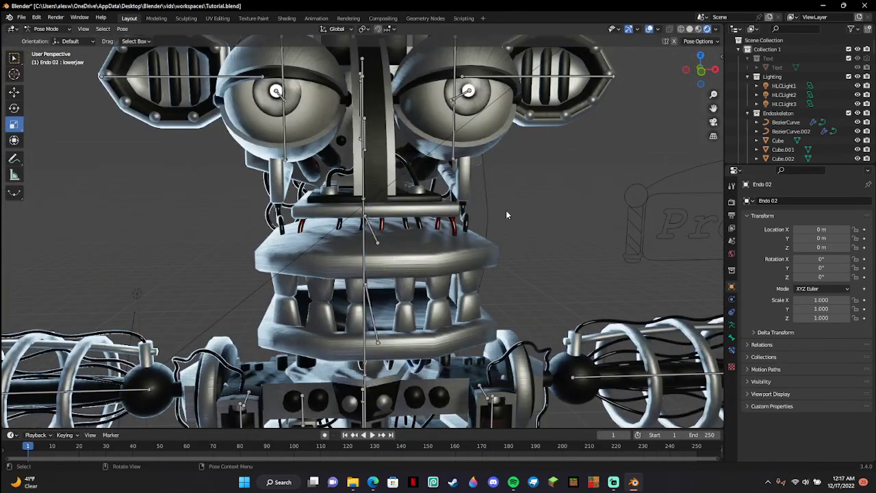
scroll(507, 215, "down", 2)
middle_click_drag(505, 242, 487, 241)
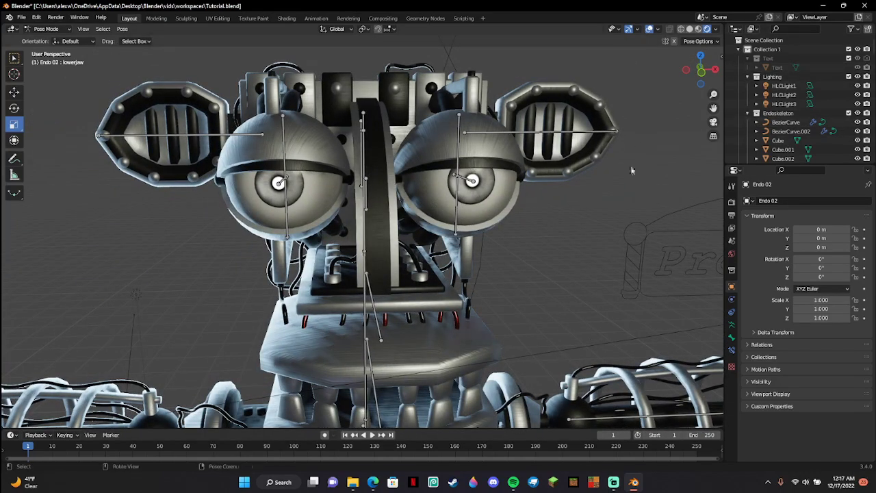
middle_click_drag(631, 171, 458, 230)
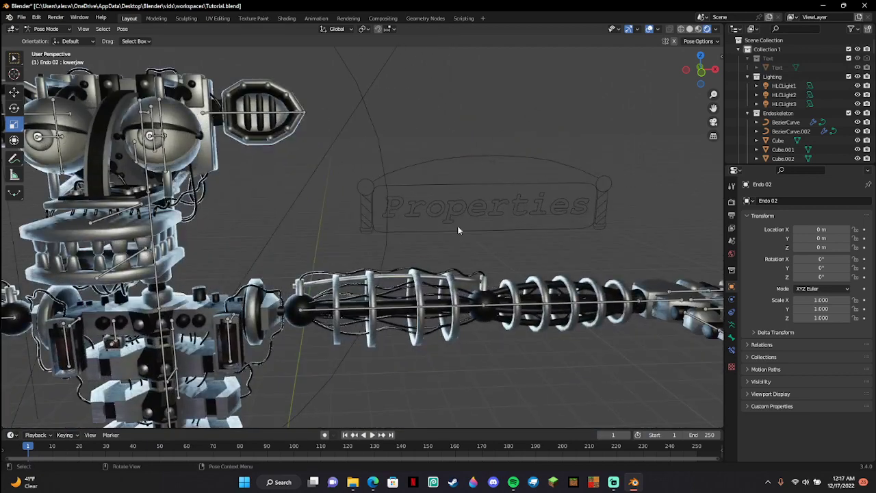
Select the Properties sign bone beside the endoskeleton's head and show its bone properties
left_click(576, 176)
left_click(733, 338)
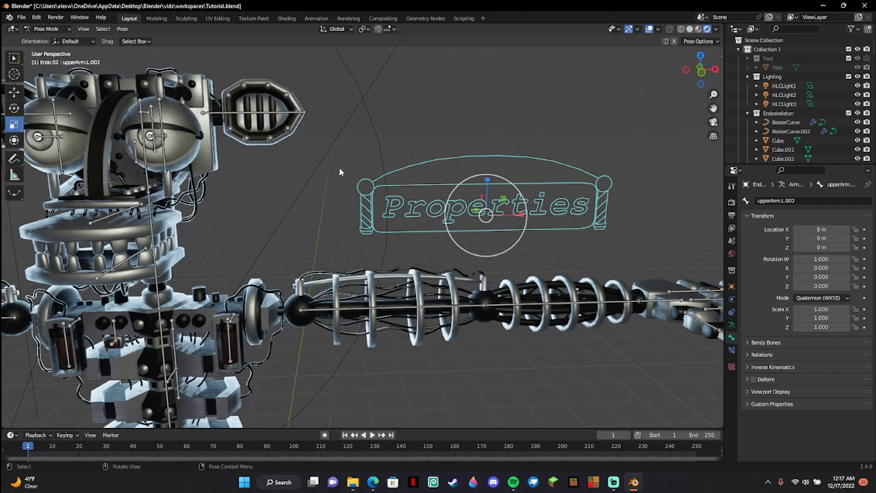
middle_click_drag(510, 197, 423, 288)
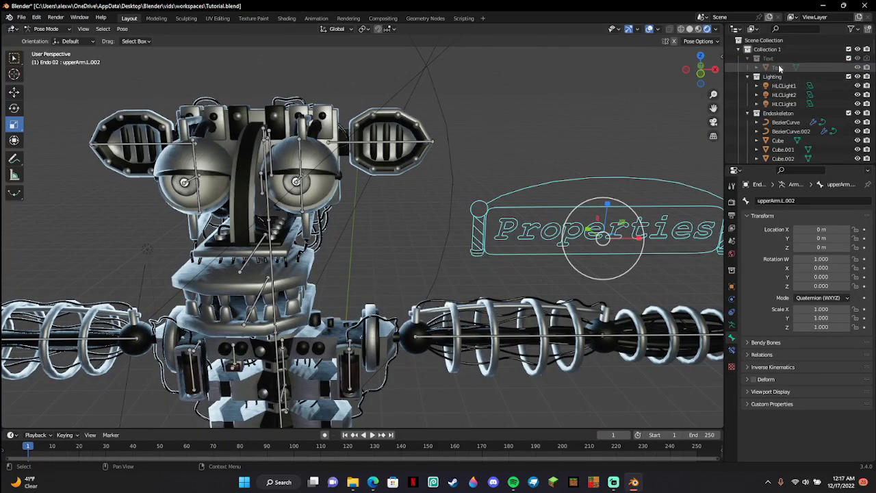
Delete the Lighting collection together with HLCLight1, HLCLight2 and HLCLight3
left_click(776, 61)
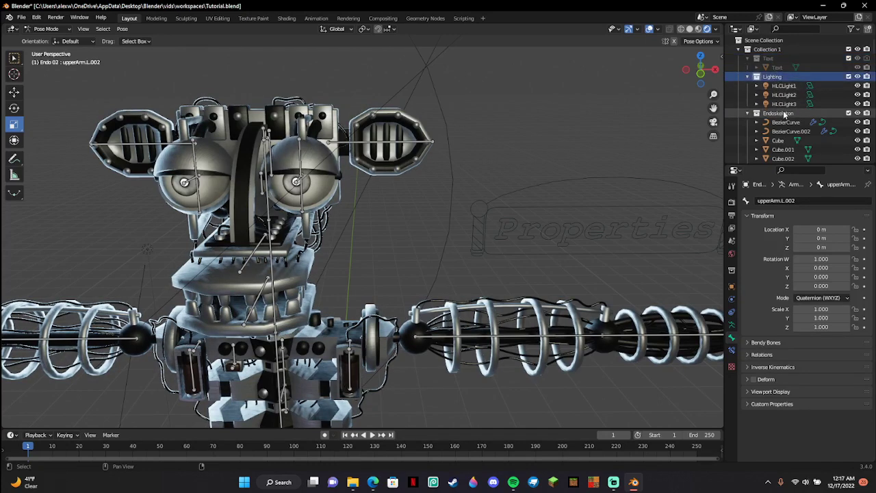
left_click(785, 104, "shift")
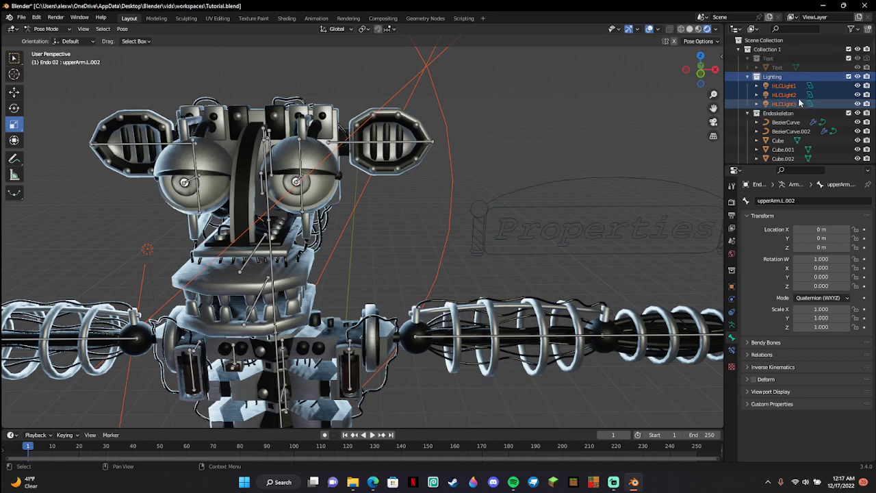
left_click(785, 112)
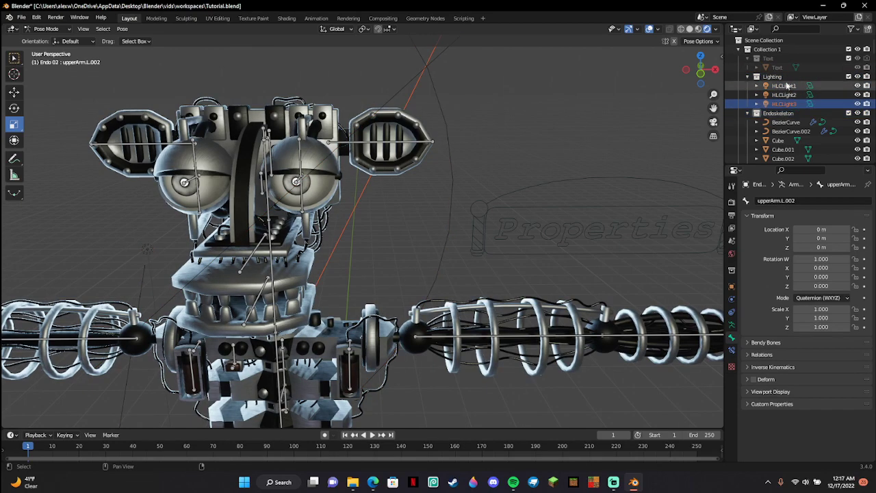
left_click(785, 77)
key("Delete")
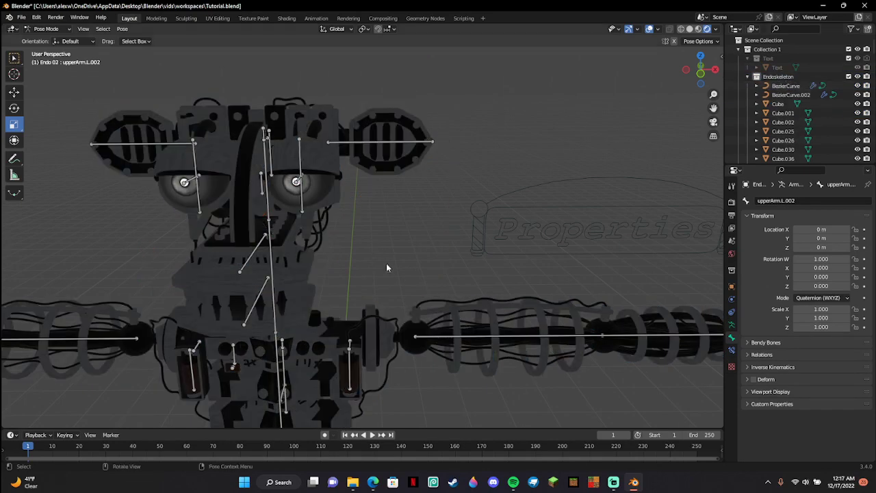
Collapse the Endoskeleton and Text collections as well as their parent, Collection 1, in the Outliner
scroll(387, 268, "up", 10)
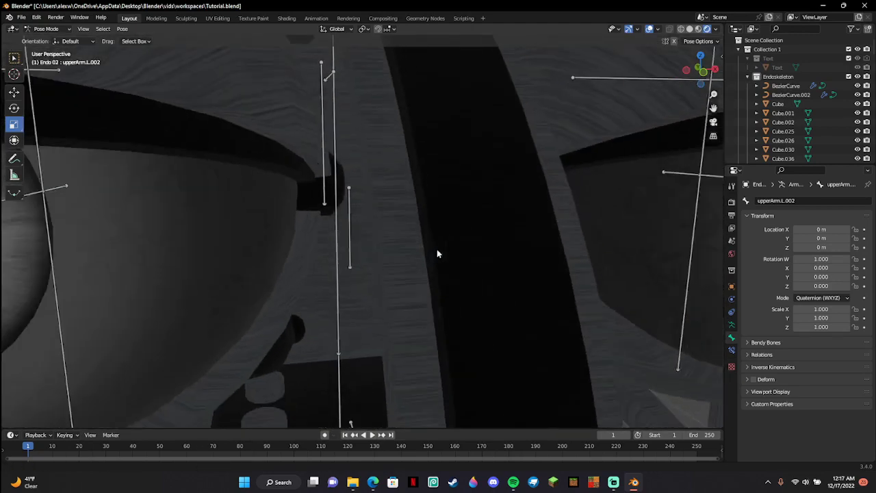
scroll(439, 254, "down", 5)
scroll(437, 254, "down", 5)
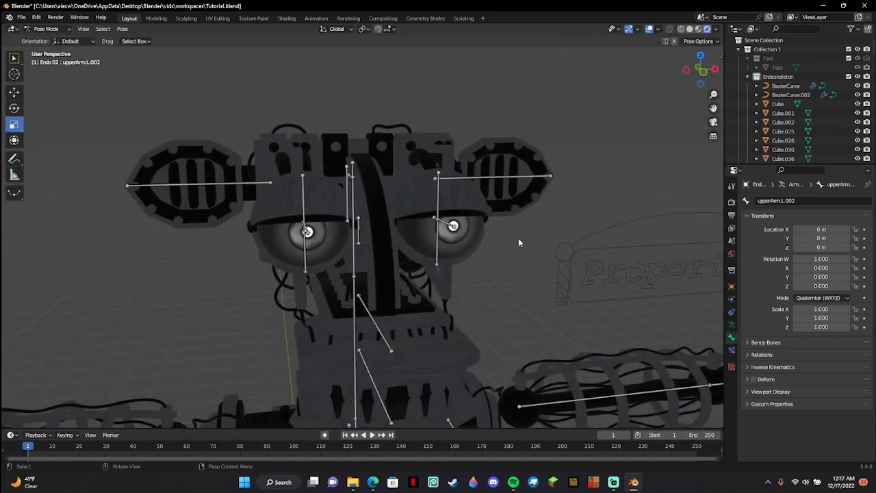
left_click(748, 77)
left_click(748, 58)
left_click(773, 76)
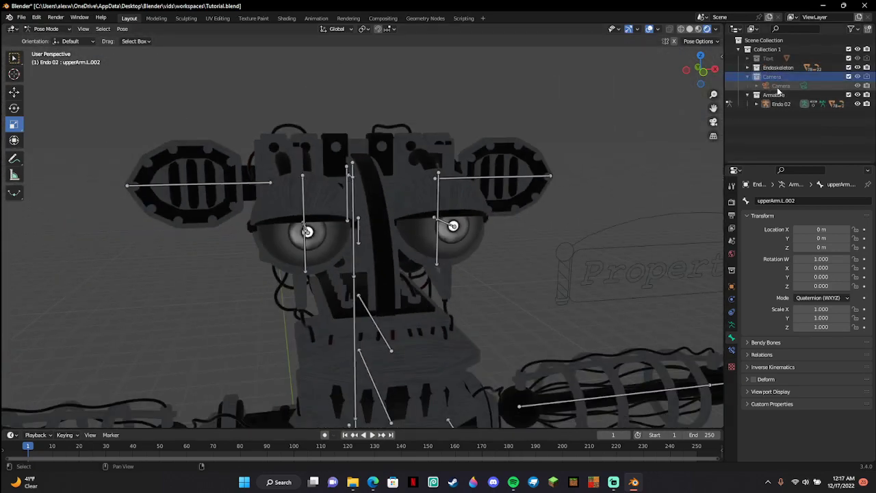
left_click(739, 49)
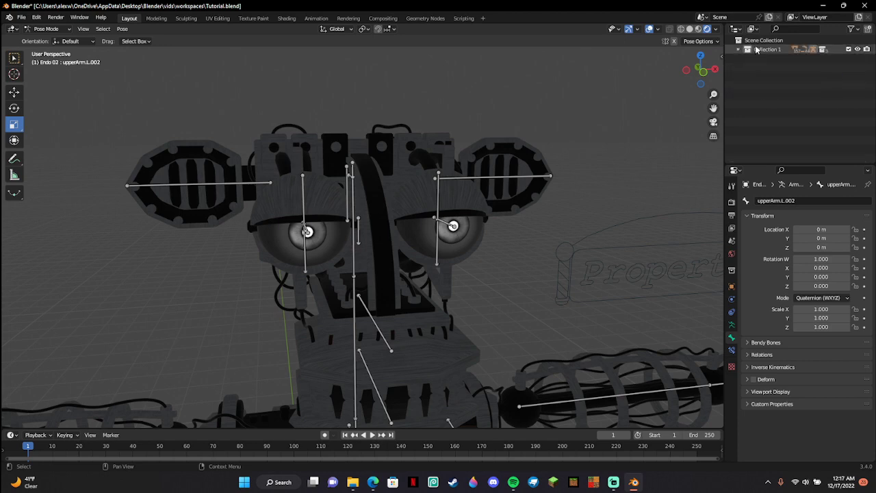
Rename Collection 1 as Endo 02
left_click(757, 41)
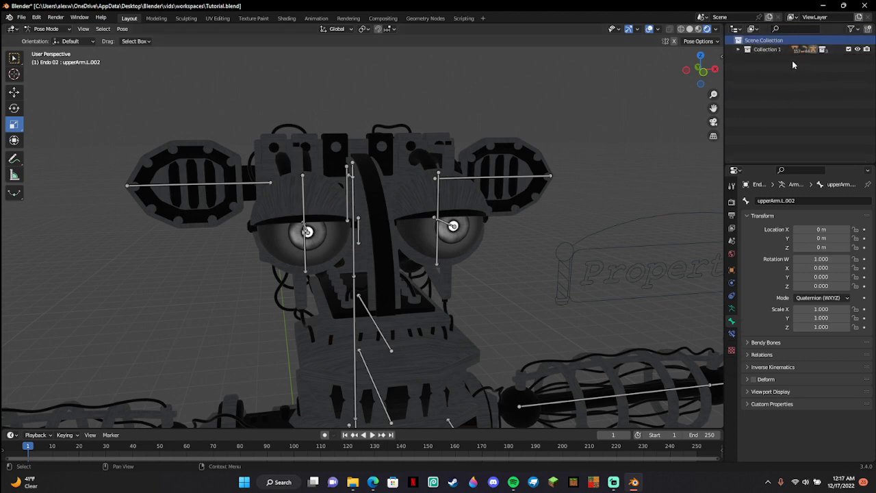
double_click(771, 41)
double_click(770, 49)
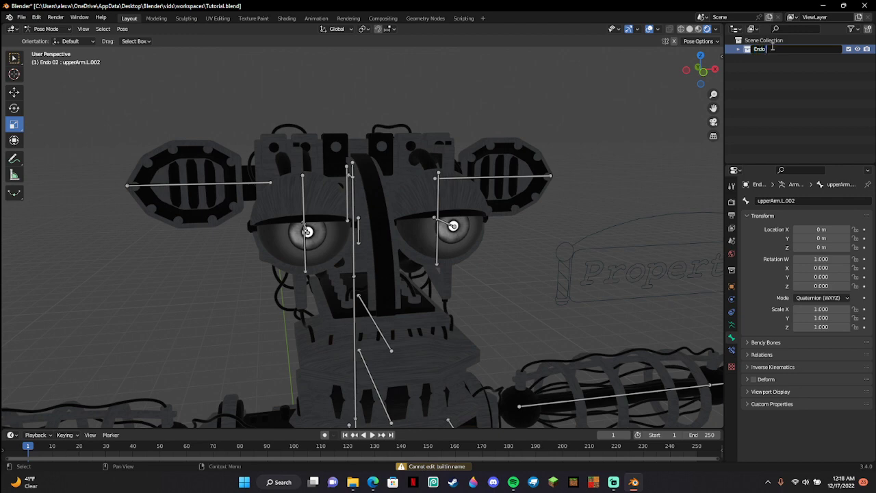
type("Endo 0")
key("Return")
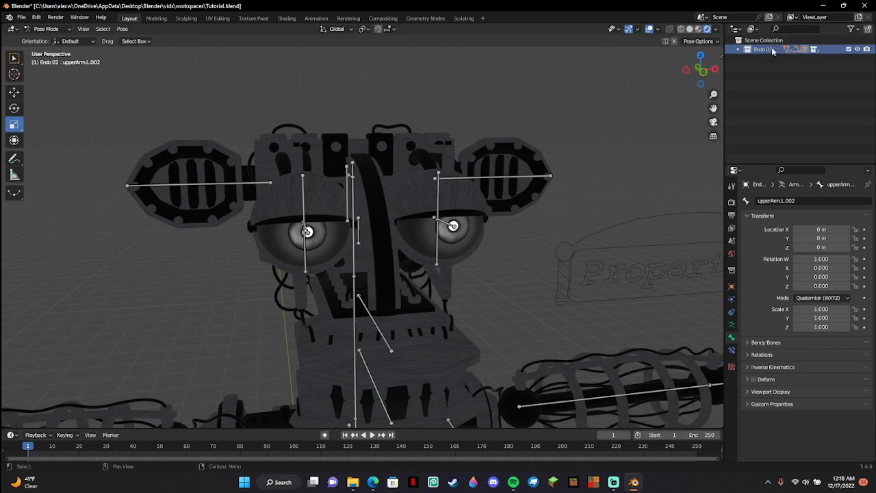
Create a new collection directly under the Scene Collection and name it Lights
left_click(767, 41)
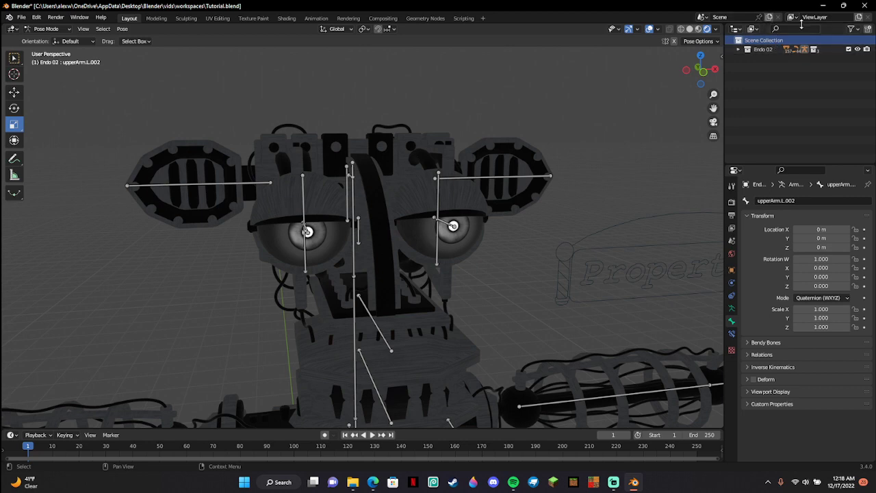
left_click(781, 59)
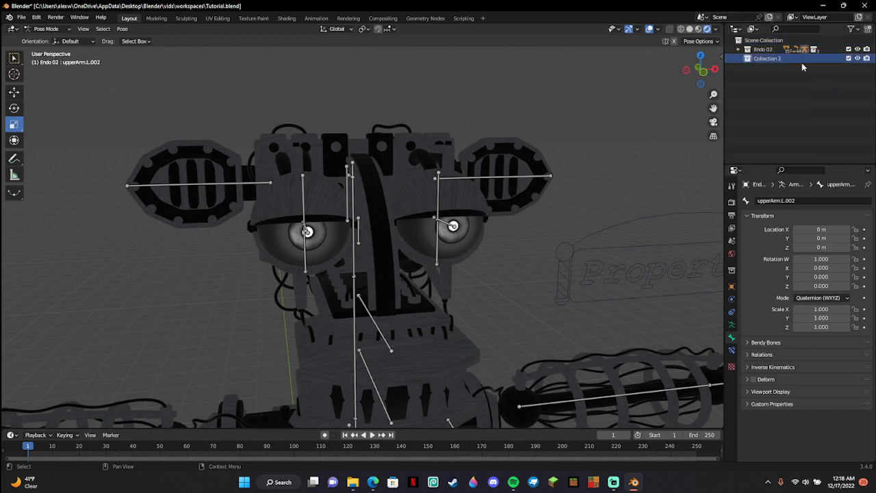
double_click(755, 59)
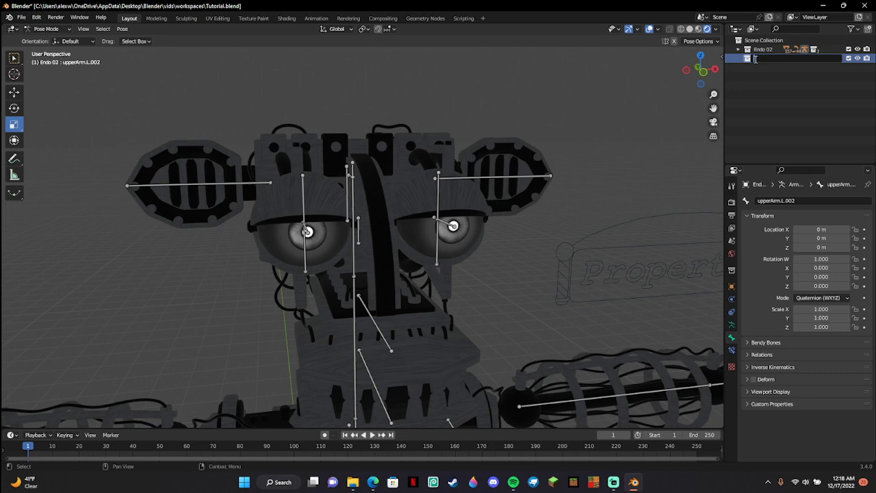
type("Lights")
key("Return")
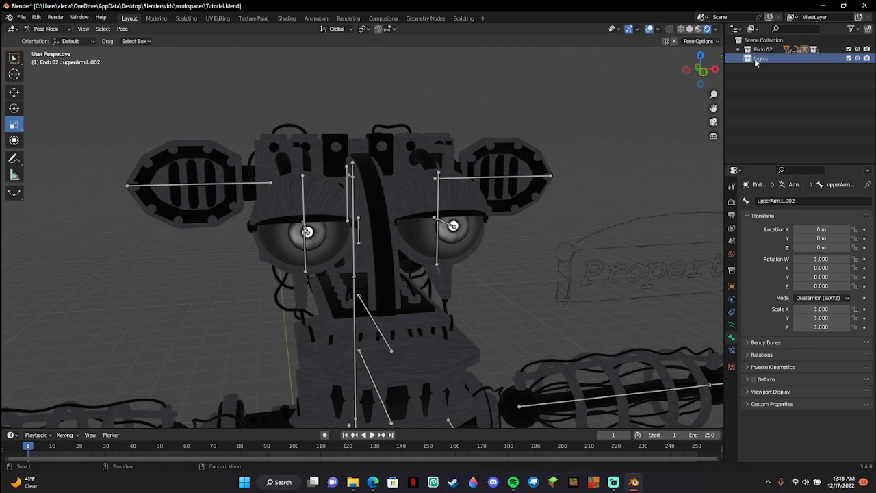
left_click(812, 102)
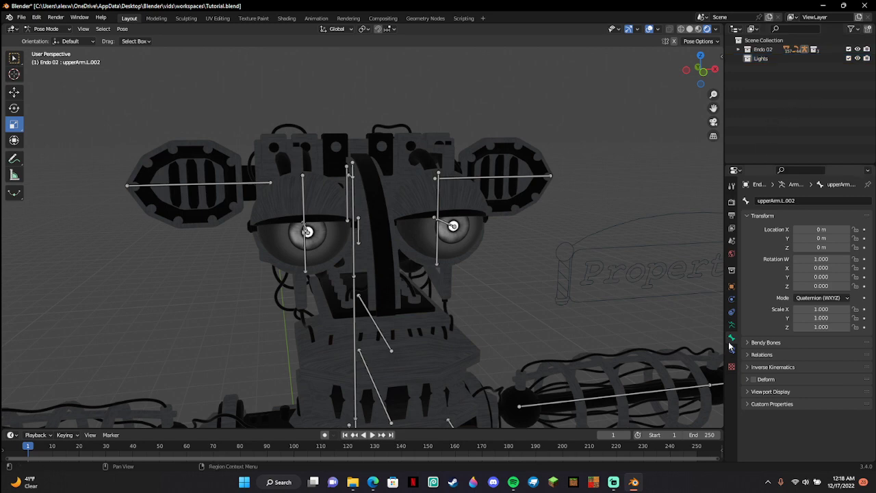
left_click(622, 487)
left_click(638, 488)
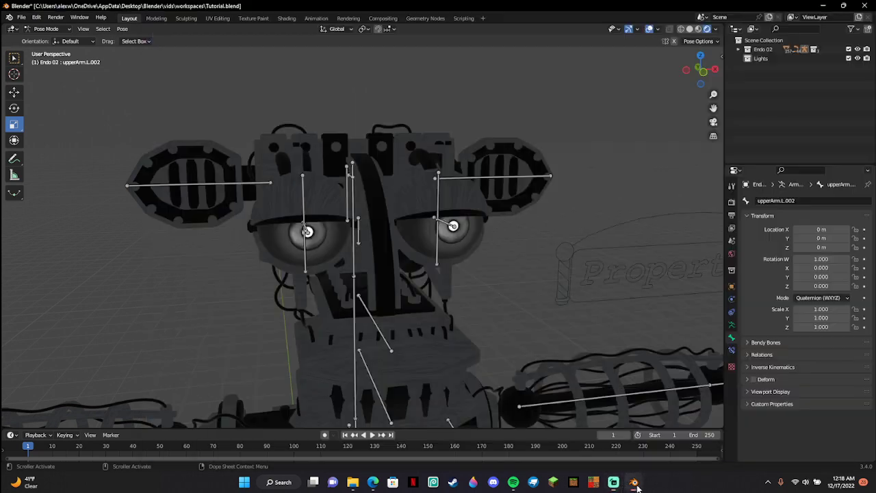
Set the world background color to black in the world's surface settings
middle_click_drag(596, 199, 587, 190, "shift")
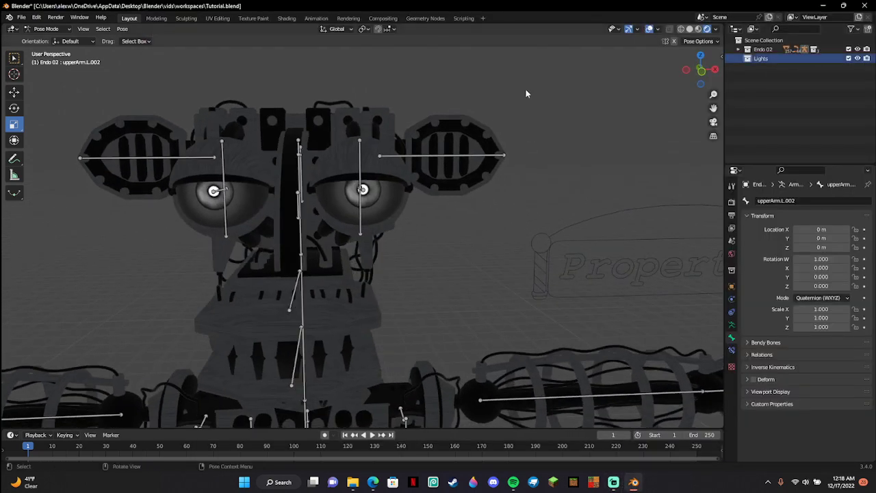
middle_click_drag(438, 212, 504, 170)
scroll(500, 238, "up", 3)
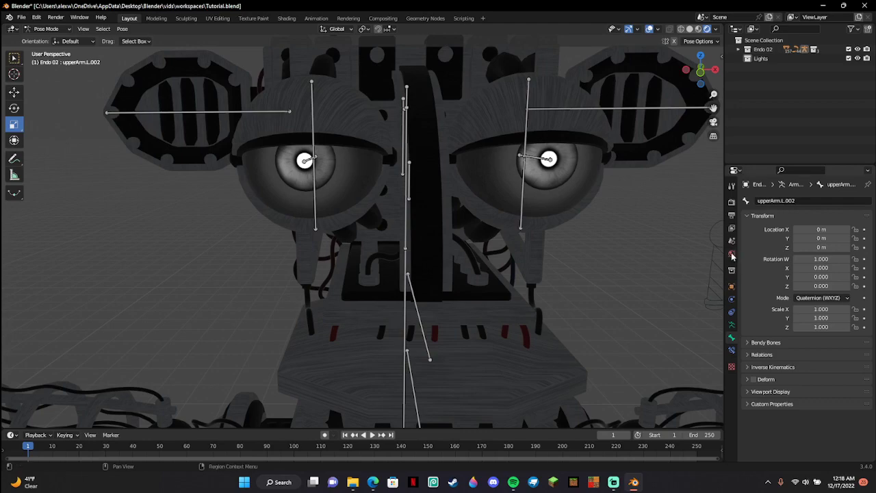
left_click(732, 254)
middle_click_drag(712, 295, 348, 337)
left_click(827, 263)
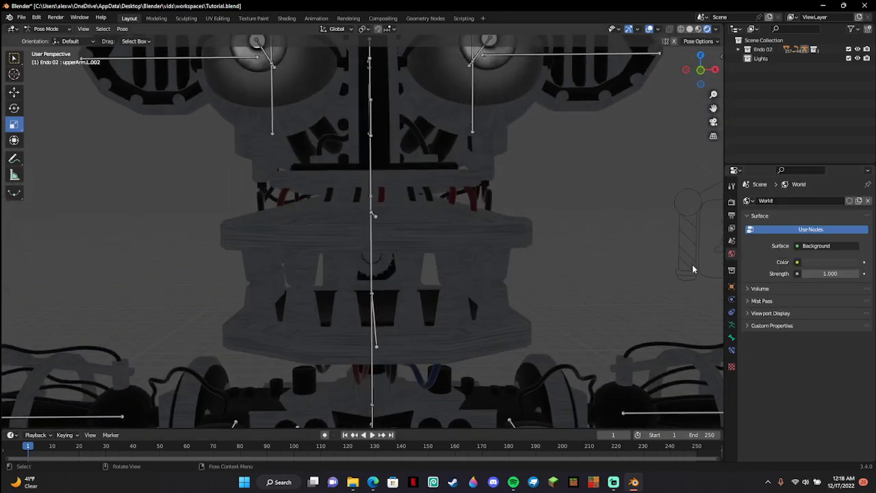
left_click(731, 241)
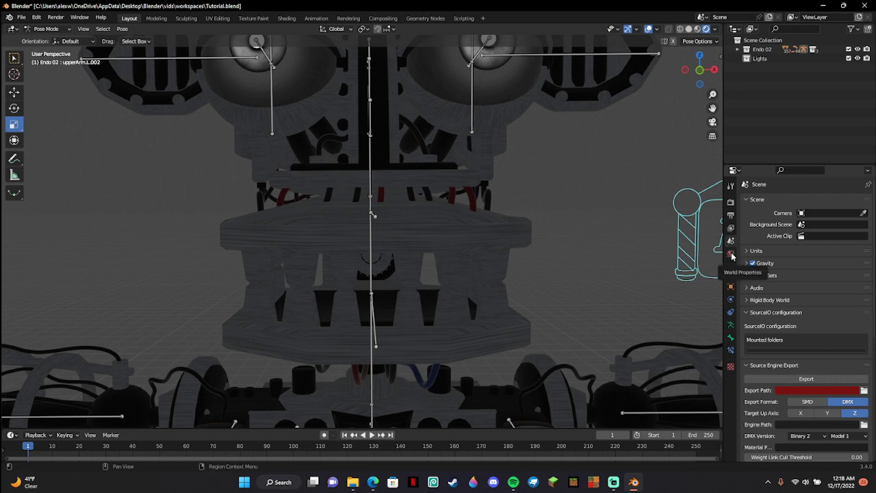
left_click(732, 255)
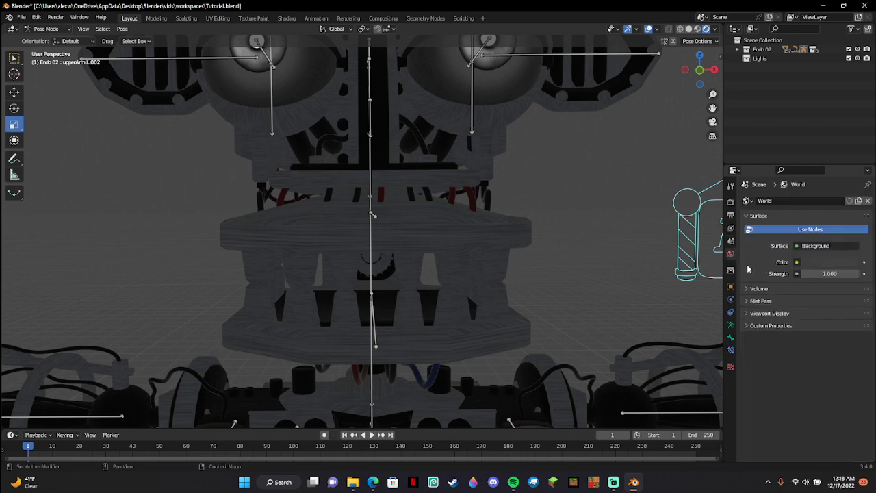
left_click(828, 263)
mouse_move(853, 183)
left_mouse_down()
mouse_move(852, 130)
mouse_move(853, 200)
left_mouse_up()
Examine the endoskeleton's head and glowing eyes against the black background from several distances and angles
scroll(547, 299, "down", 6)
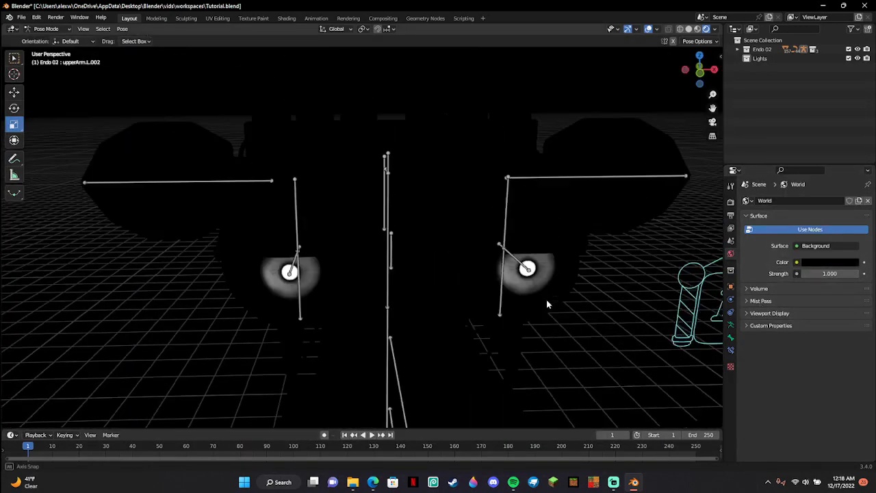
scroll(507, 308, "up", 2)
scroll(508, 308, "up", 2)
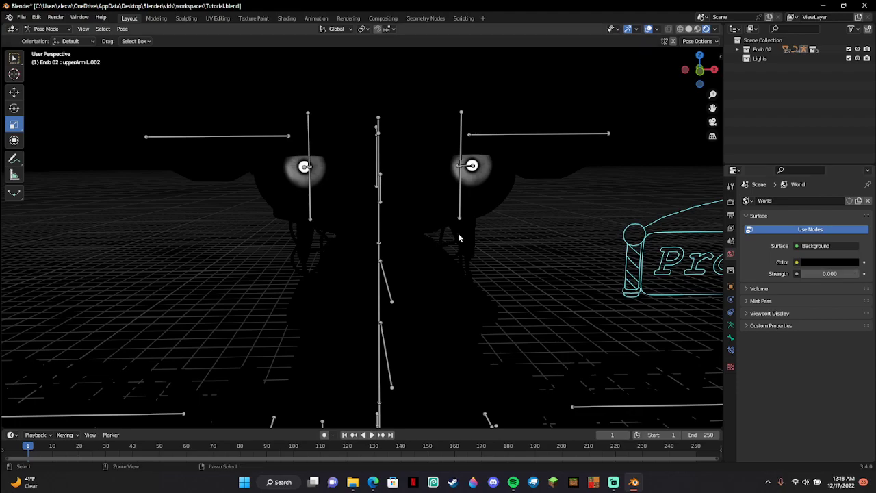
scroll(541, 302, "down", 4)
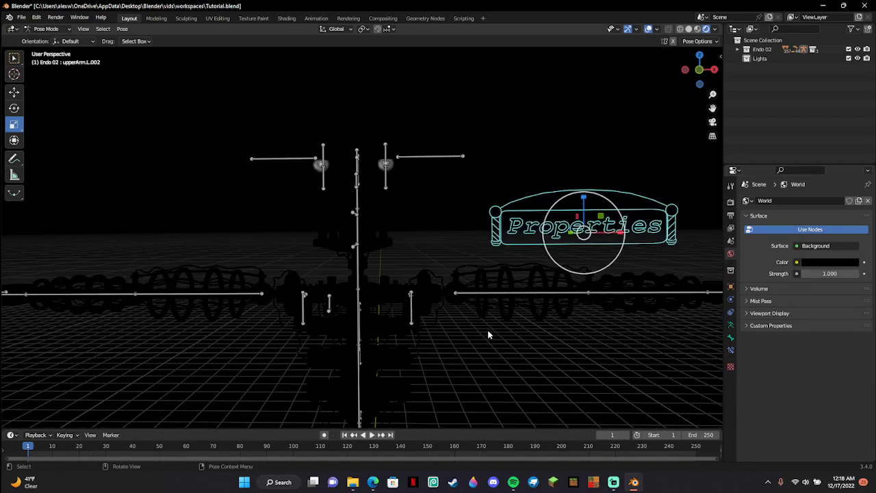
scroll(520, 314, "up", 2)
scroll(458, 258, "up", 6)
middle_click_drag(457, 259, 459, 265)
scroll(459, 265, "down", 6)
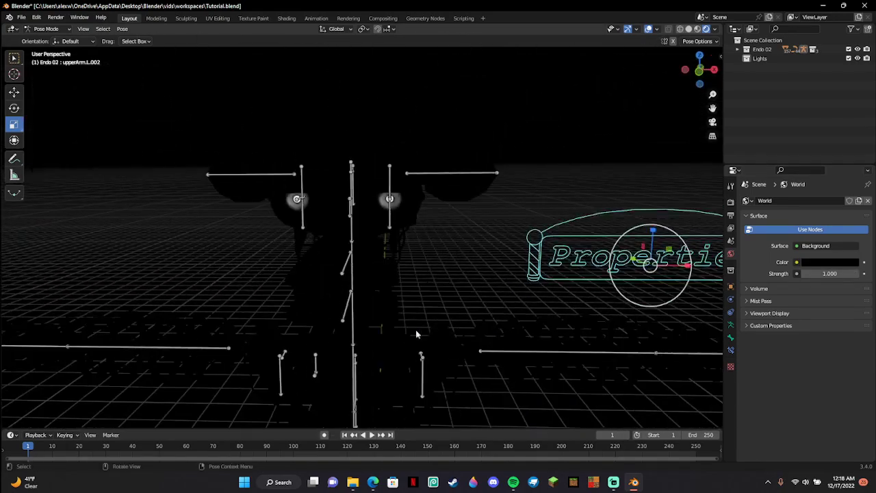
left_click(346, 313)
middle_click_drag(345, 313, 299, 286)
middle_click_drag(446, 244, 516, 221)
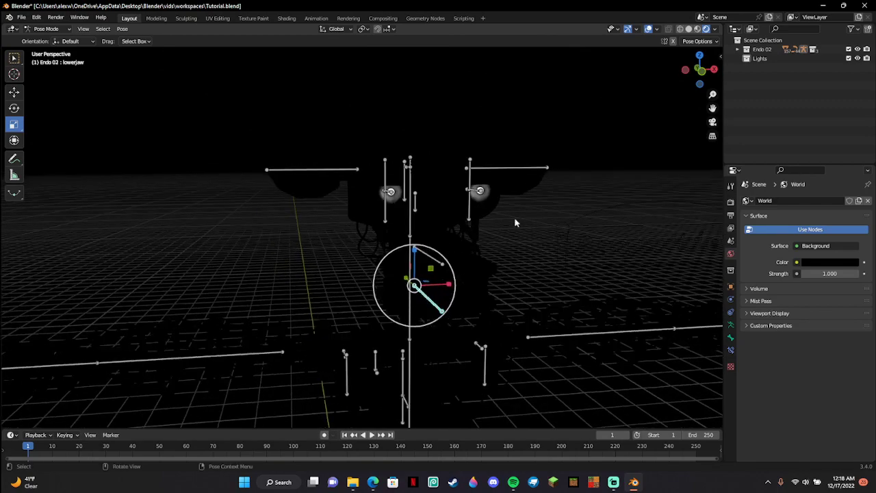
scroll(502, 235, "up", 5)
Save the changes to Tutorial.blend
left_click(21, 17)
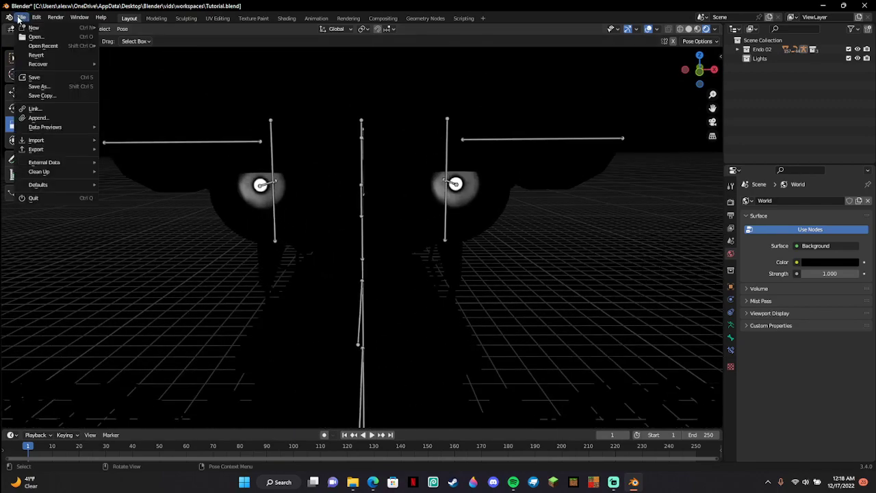
left_click(33, 74)
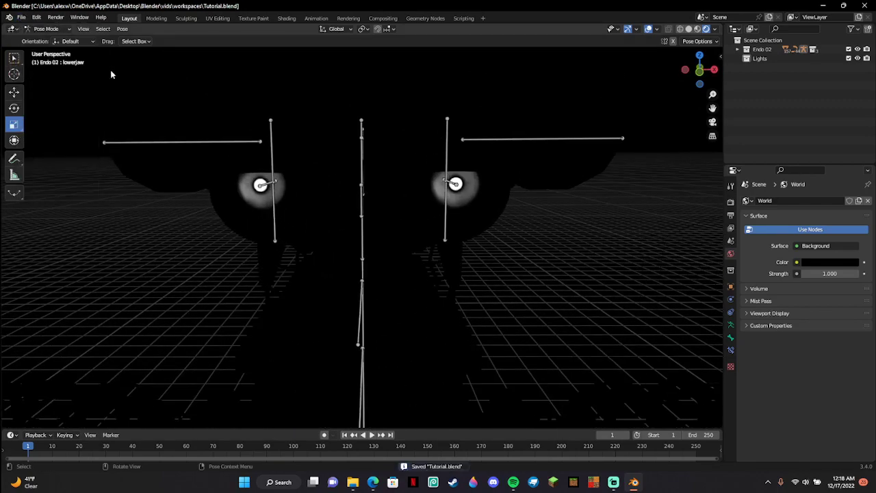
Switch to Object Mode and add an Area light inside the Lights collection
left_click(778, 58)
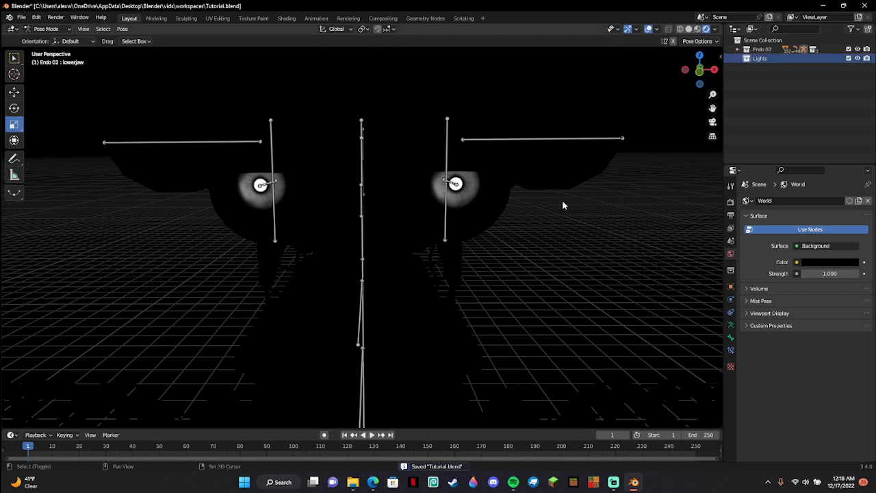
left_click(782, 81)
left_click(767, 60)
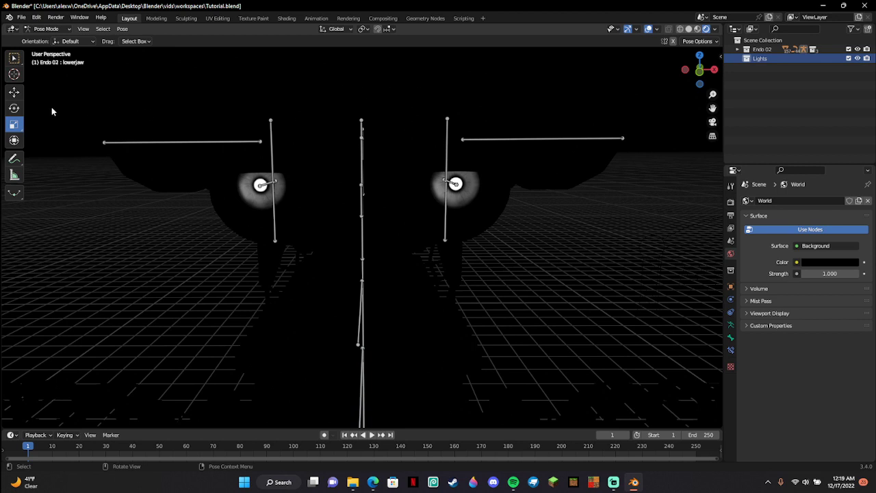
left_click(45, 29)
left_click(45, 39)
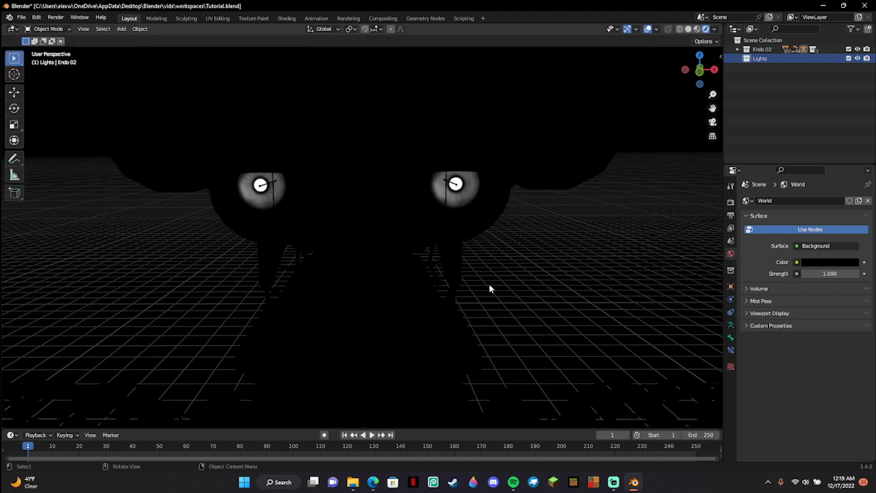
key("shift+a")
left_click(120, 30)
key("shift+a")
mouse_move(309, 370)
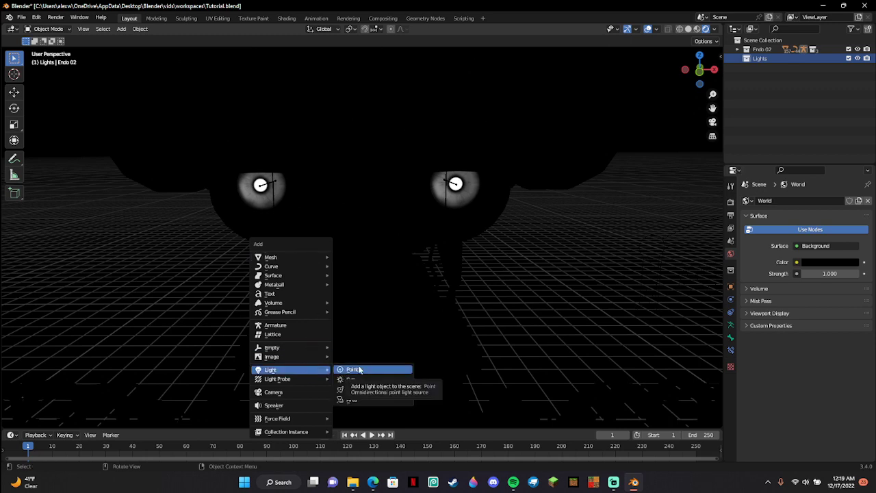
left_click(371, 399)
Move the area light from the feet to just above head height and out to one side of the endoskeleton
scroll(461, 361, "down", 6)
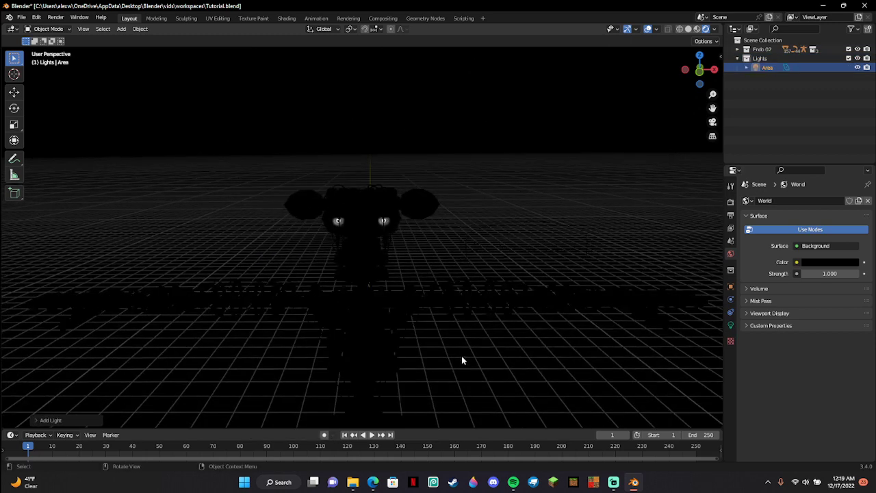
scroll(308, 273, "up", 8)
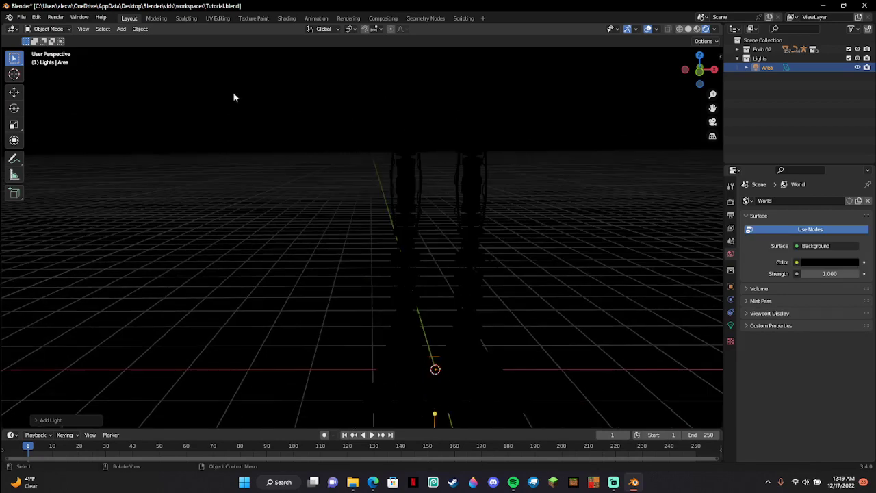
left_click(11, 92)
scroll(446, 174, "down", 3)
left_click_drag(406, 281, 422, 129)
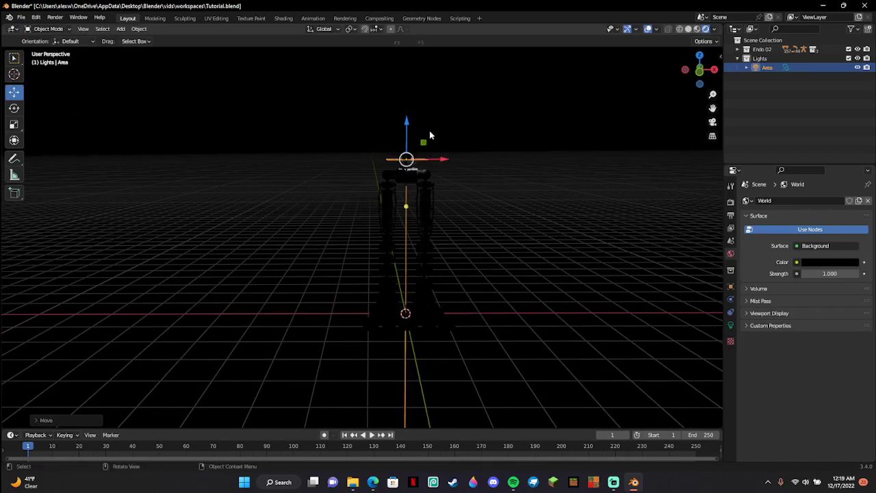
middle_click_drag(442, 127, 392, 267, "shift")
left_click_drag(336, 286, 336, 154)
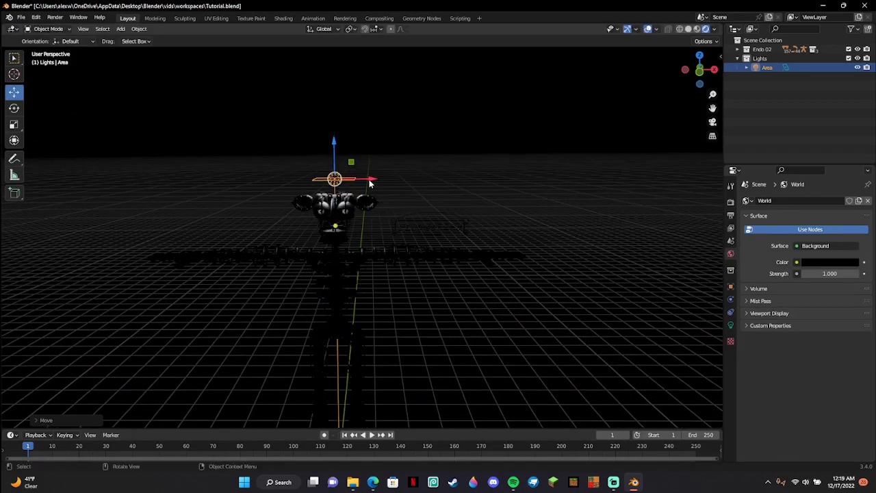
left_click_drag(370, 178, 719, 279)
Tilt the area light toward the head and set its power to 104.3 W
left_click(14, 108)
left_click(730, 326)
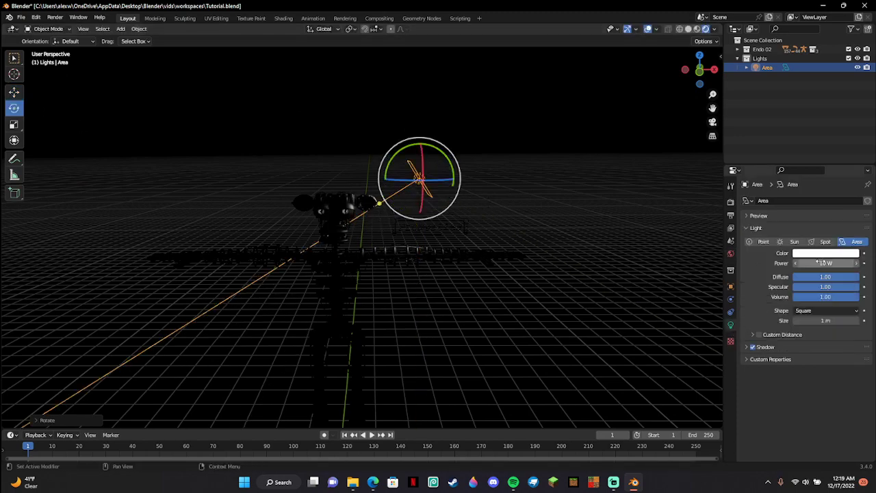
left_click_drag(827, 263, 871, 263)
Move the area light in front of the endoskeleton and rotate it to face the head
middle_click_drag(522, 186, 449, 234)
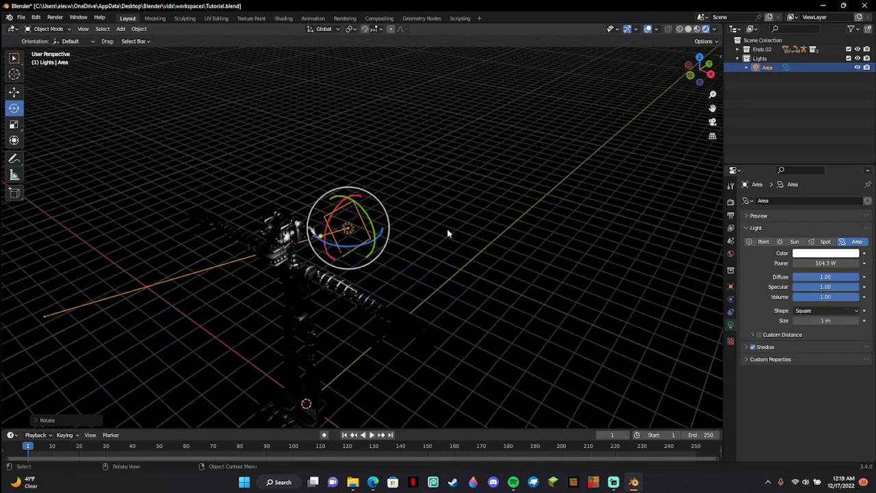
left_click(14, 91)
left_click_drag(382, 237, 165, 278)
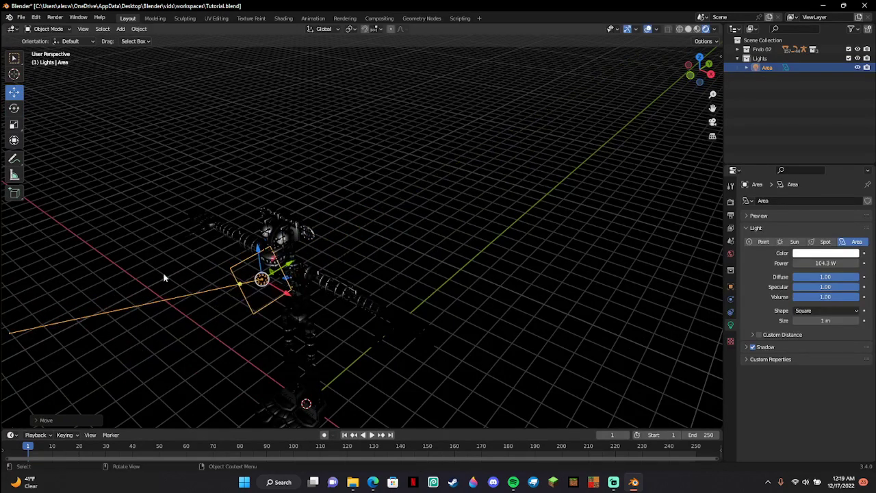
left_click(14, 125)
left_click(13, 107)
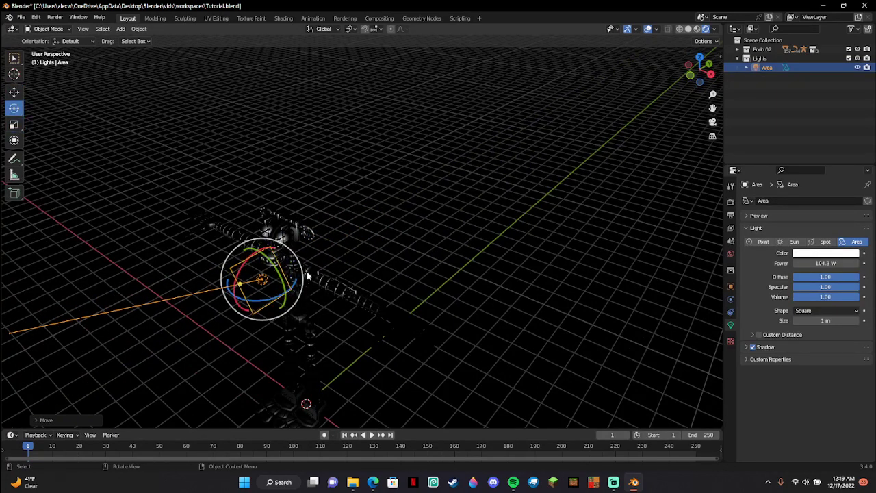
left_click_drag(300, 286, 394, 320)
middle_click_drag(394, 321, 375, 293)
scroll(450, 202, "up", 2)
scroll(375, 293, "up", 4)
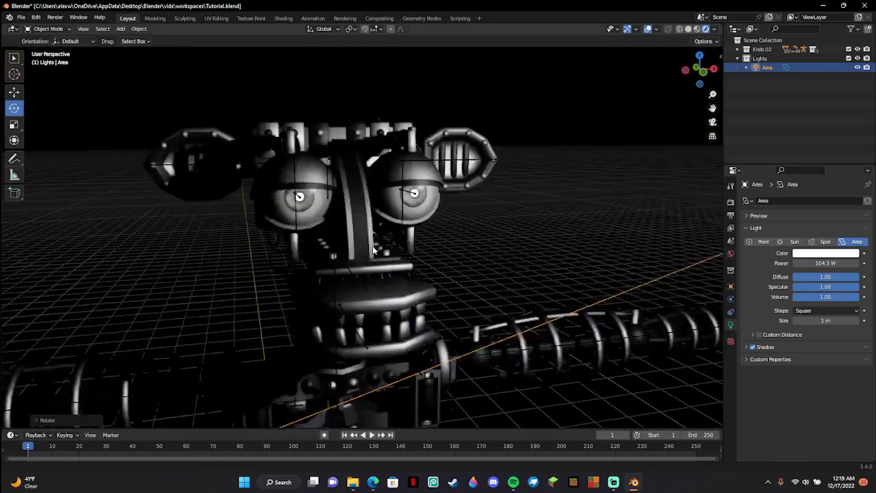
Duplicate the area light by copying and pasting it, and move the copy to the opposite side of the endoskeleton
left_click(825, 253)
left_click_drag(852, 180, 852, 135)
key("ctrl+c")
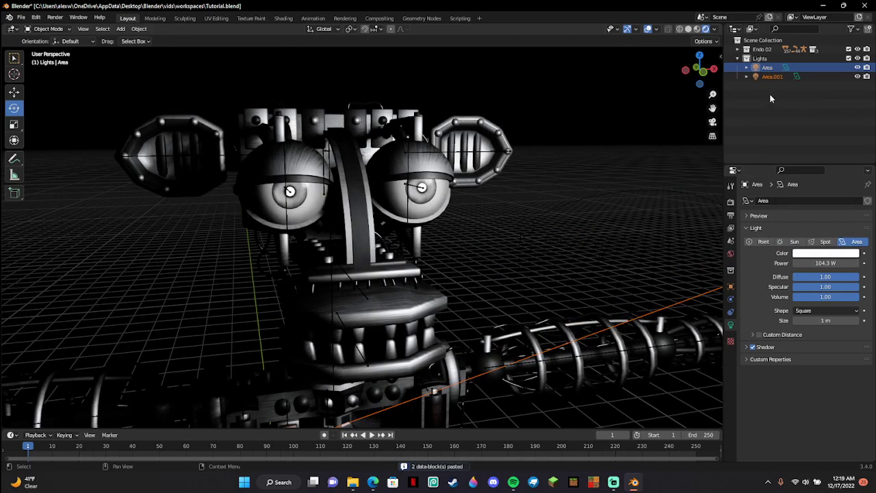
key("ctrl+v")
scroll(370, 137, "down", 5)
left_click(15, 92)
middle_click_drag(463, 191, 446, 187)
left_click_drag(515, 135, 45, 188)
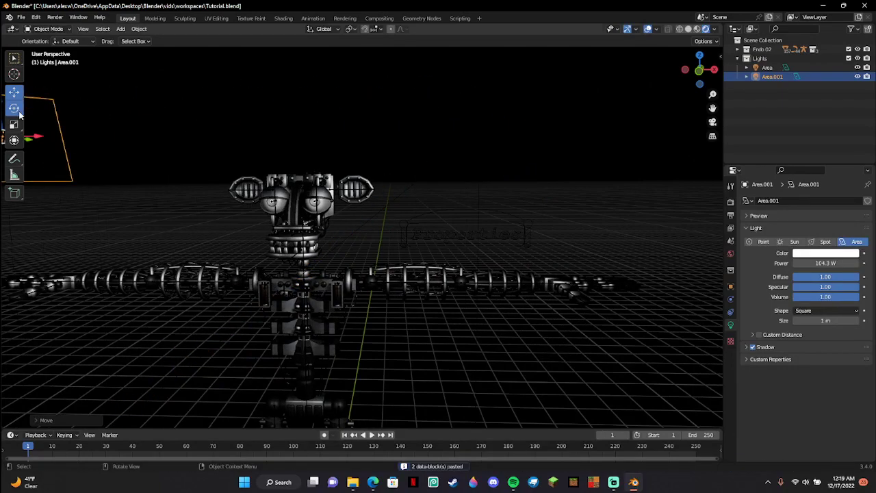
Rotate the duplicated area light so that it shines on the endoskeleton's face
left_click(13, 108)
middle_click_drag(88, 148, 136, 262)
left_click_drag(137, 262, 293, 290)
scroll(403, 213, "up", 5)
scroll(411, 206, "up", 4)
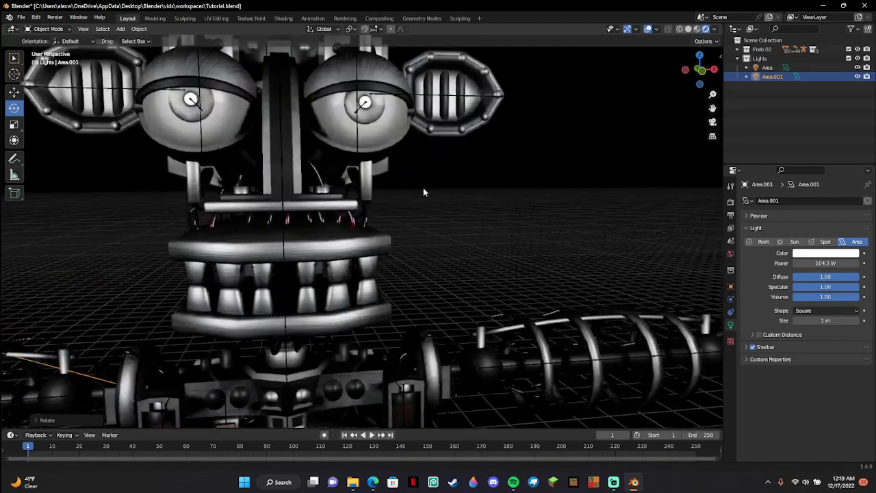
scroll(487, 357, "down", 8)
scroll(473, 250, "up", 6)
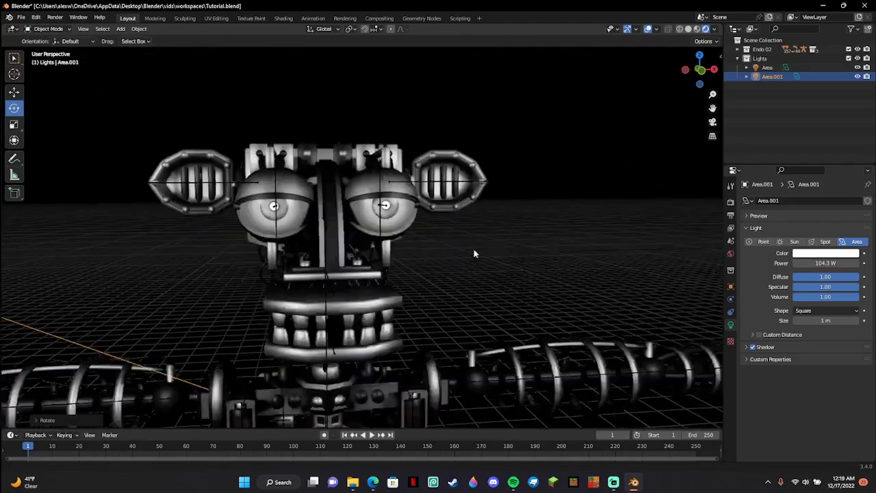
Change the duplicated area light's color to pale yellow
scroll(447, 406, "down", 3)
left_click(826, 253)
left_click(806, 165)
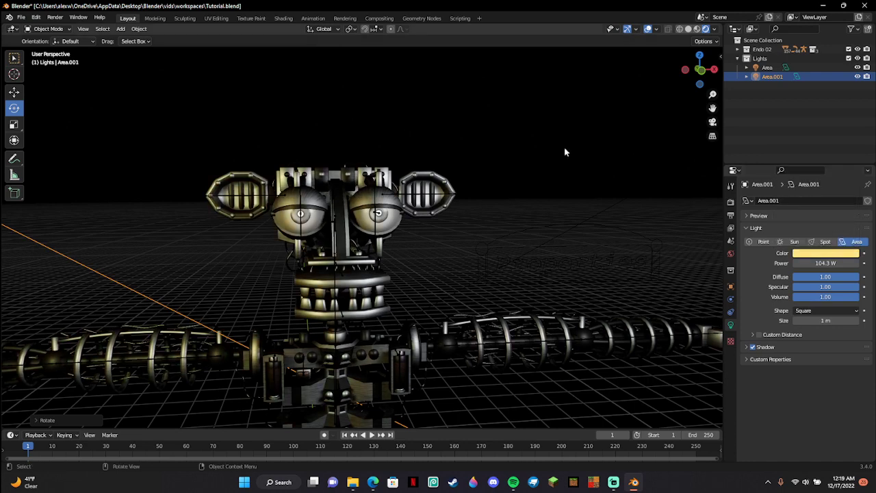
Change the original area light's color to light purple
left_click(768, 67)
left_click(826, 254)
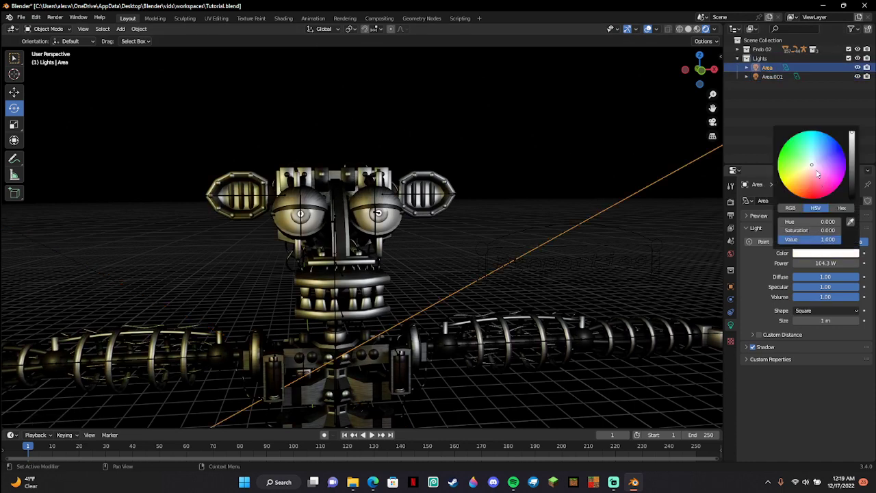
left_click(798, 194)
left_click(461, 252)
key("ctrl+z")
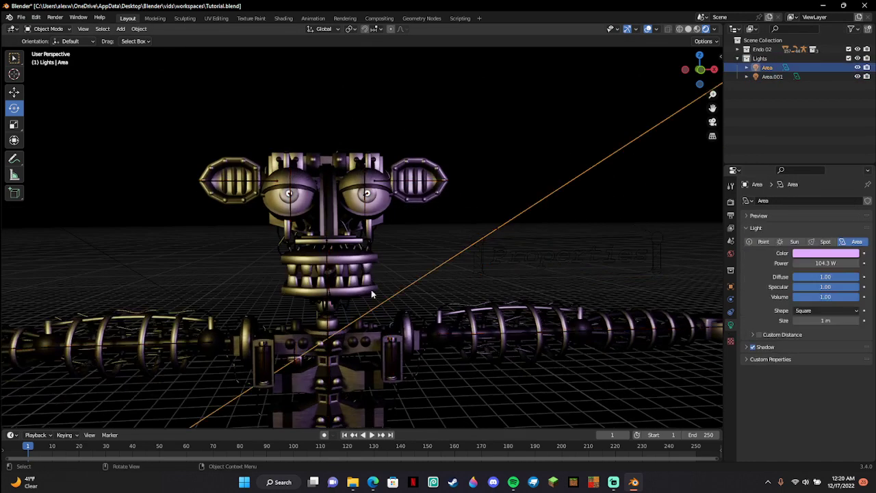
Add a third Area light to the Lights collection
scroll(383, 269, "up", 2)
left_click(456, 241)
middle_click_drag(455, 241, 456, 250)
left_click(760, 58)
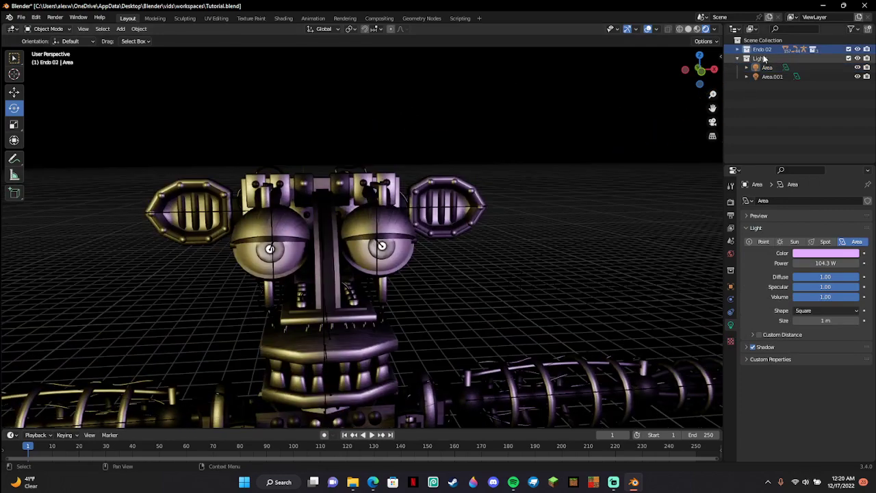
key("shift+a")
mouse_move(517, 208)
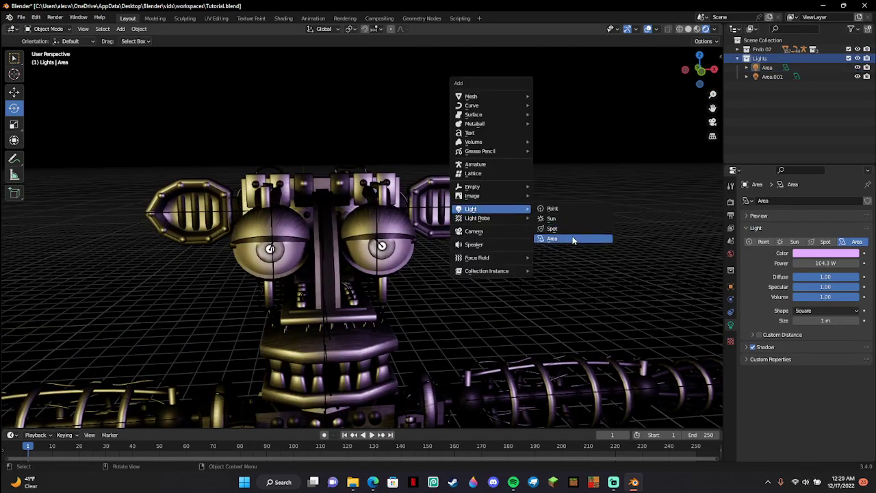
left_click(573, 239)
Raise the third area light to about head height and shift it away from the endoskeleton's body
middle_click_drag(573, 239, 516, 184)
left_click(14, 91)
left_click_drag(383, 356, 443, 66)
middle_click_drag(443, 66, 374, 102)
left_click_drag(375, 100, 3, 63)
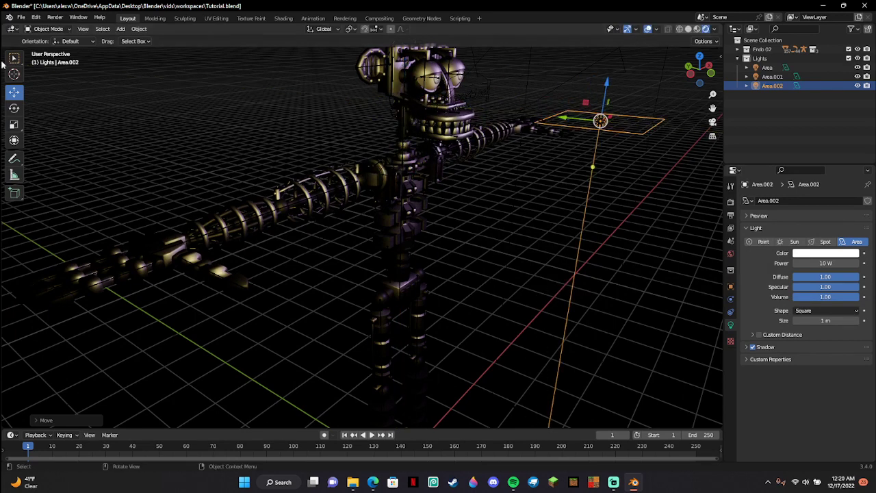
Rotate the third area light upright so it shines toward the endoskeleton and set its power to 142.1 W
left_click(14, 108)
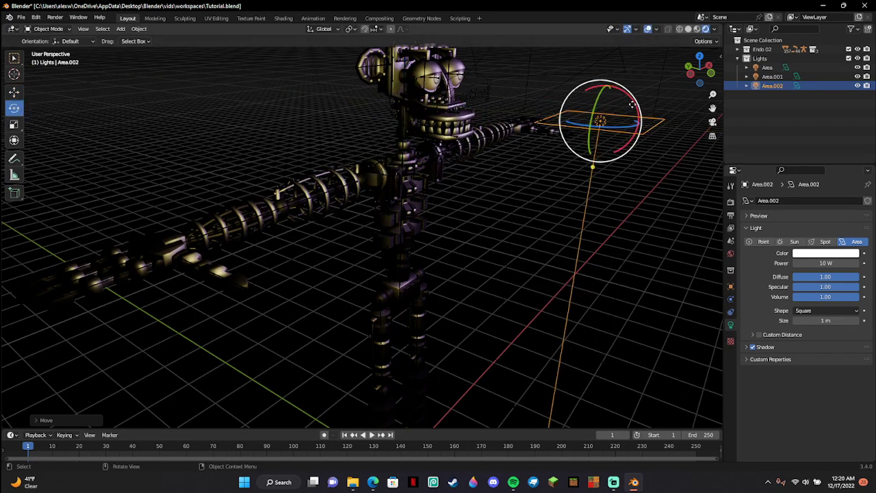
left_click_drag(640, 134, 620, 164)
left_click_drag(826, 262, 856, 263)
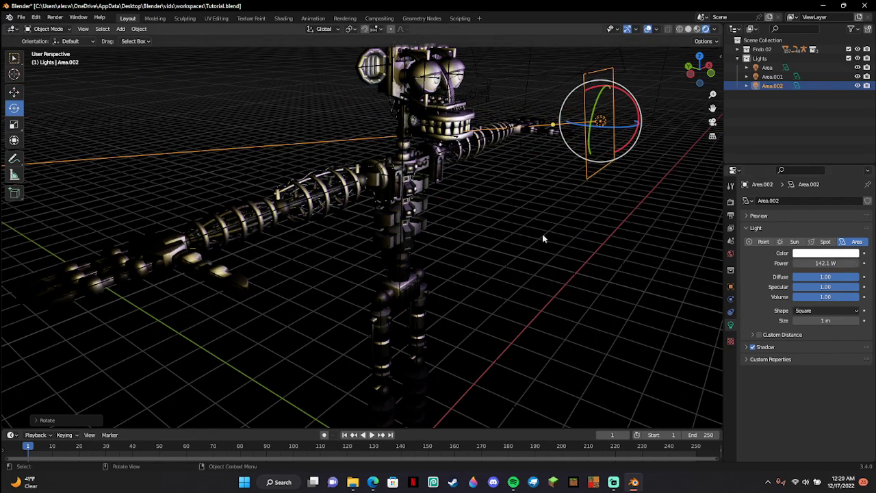
Shift the third area light sideways in front of the endoskeleton and delete it from the Lights collection
middle_click_drag(410, 239, 4, 147)
left_click(14, 91)
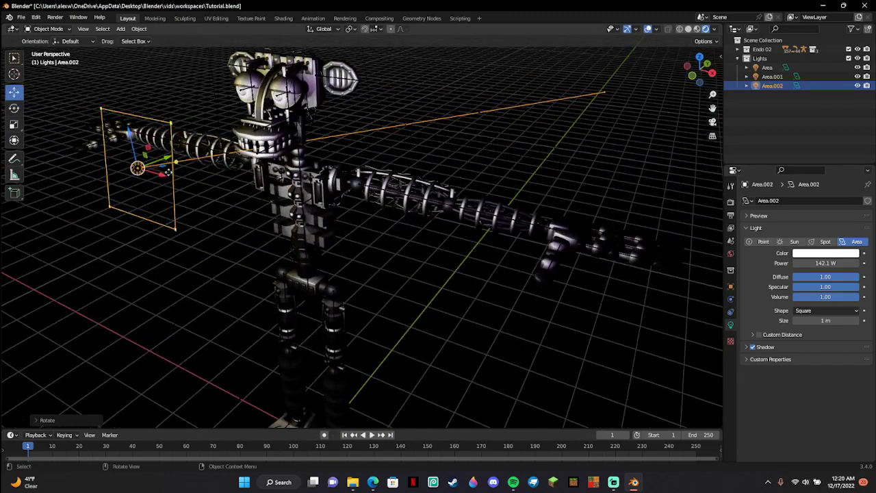
left_click_drag(171, 166, 468, 145)
key("Delete")
Add a camera to the Lights collection and look through it
middle_click_drag(684, 137, 461, 333)
scroll(448, 134, "up", 5)
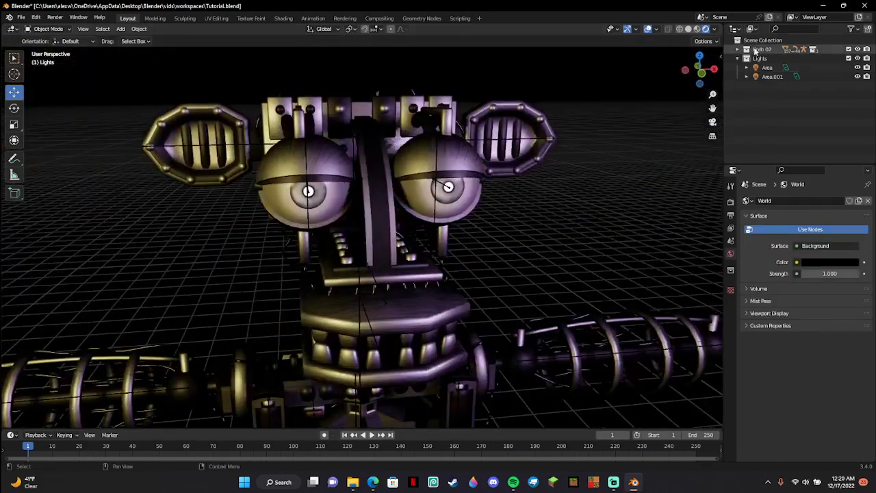
left_click(762, 40)
left_click(746, 59)
key("shift+a")
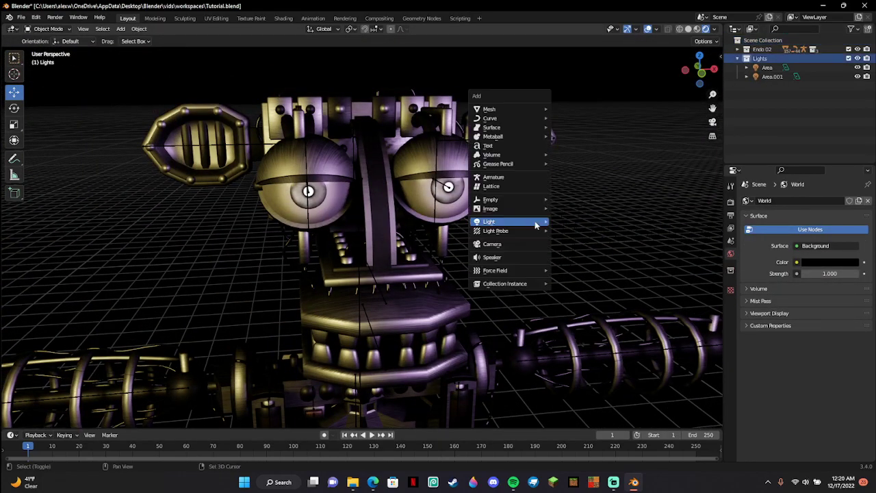
left_click(510, 247)
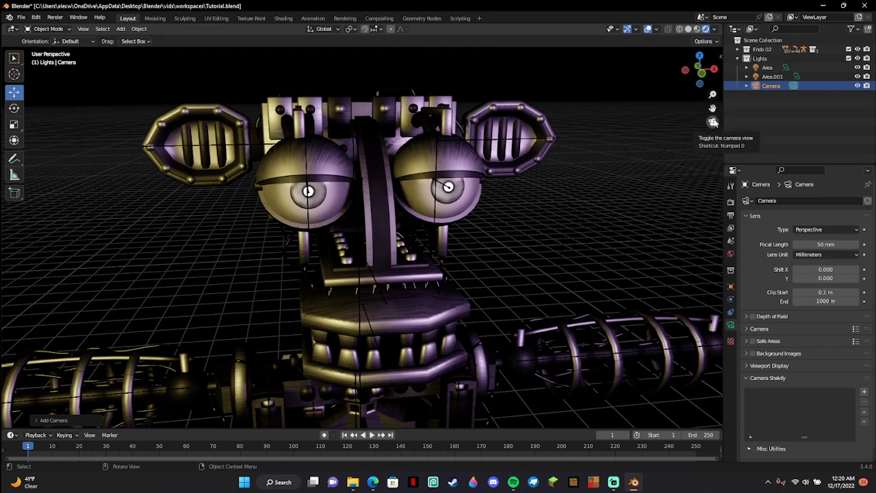
left_click(713, 121)
left_click(528, 251)
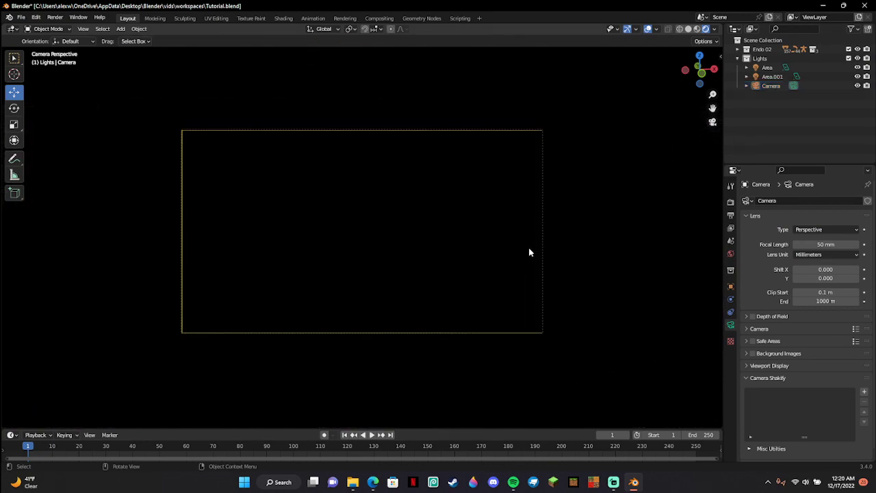
Try moving the camera freehand away from the endoskeleton's feet and undo the last move
middle_click_drag(528, 250, 431, 230)
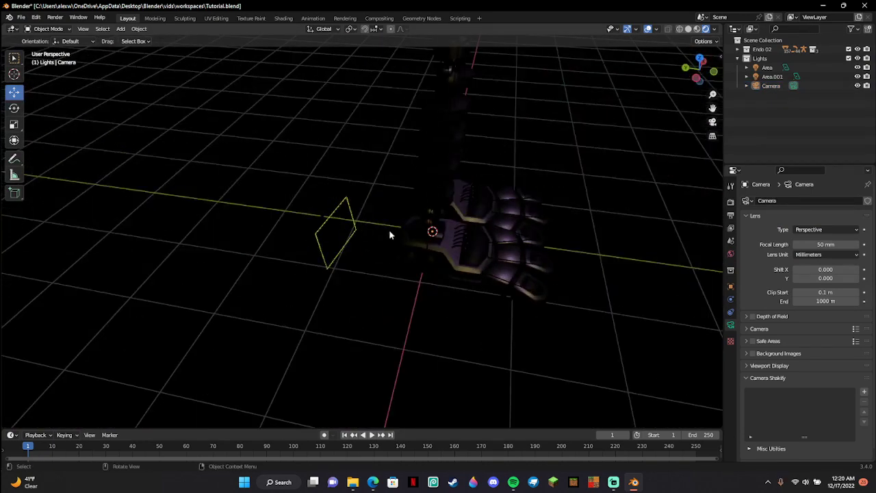
left_click(345, 219)
left_click_drag(441, 210, 485, 106)
key("ctrl+z")
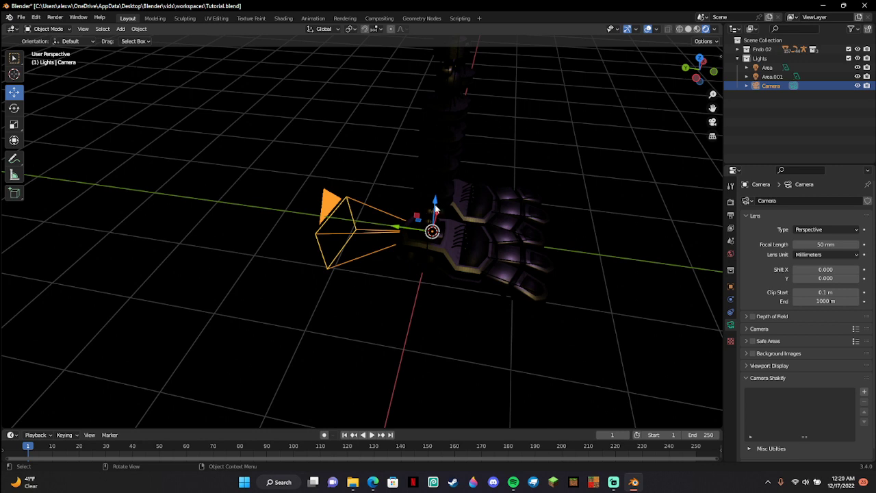
key("g")
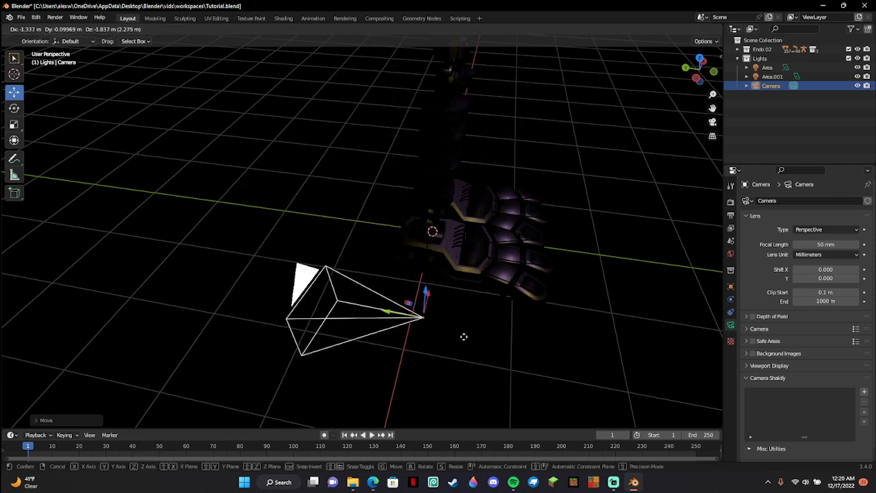
left_click(482, 274)
key("ctrl+z")
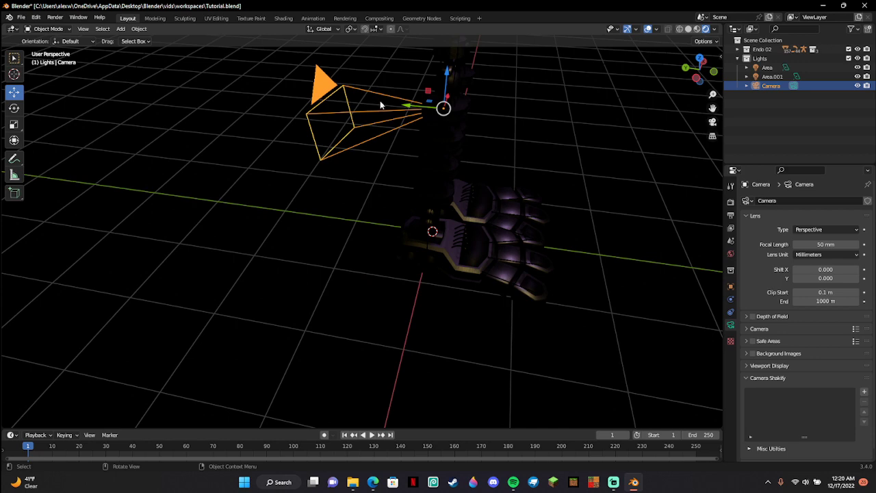
Clear the camera's location and rotation and look through the camera
key("alt+g")
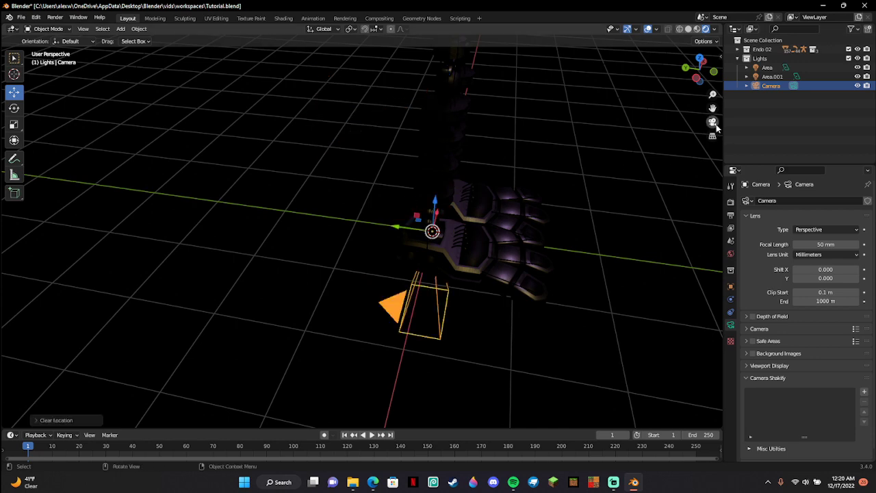
left_click(713, 123)
left_click(395, 248)
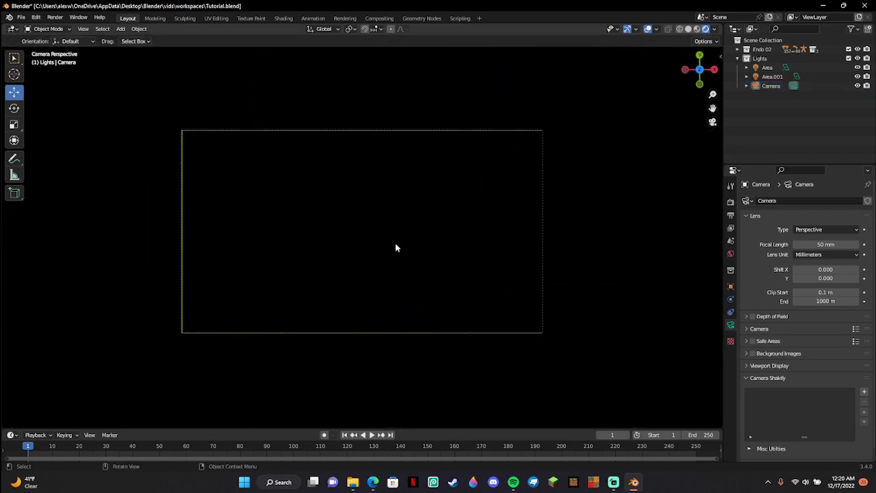
Use walk navigation to back the camera away until it frames the endoskeleton's head and shoulders from the front
key("shift+grave")
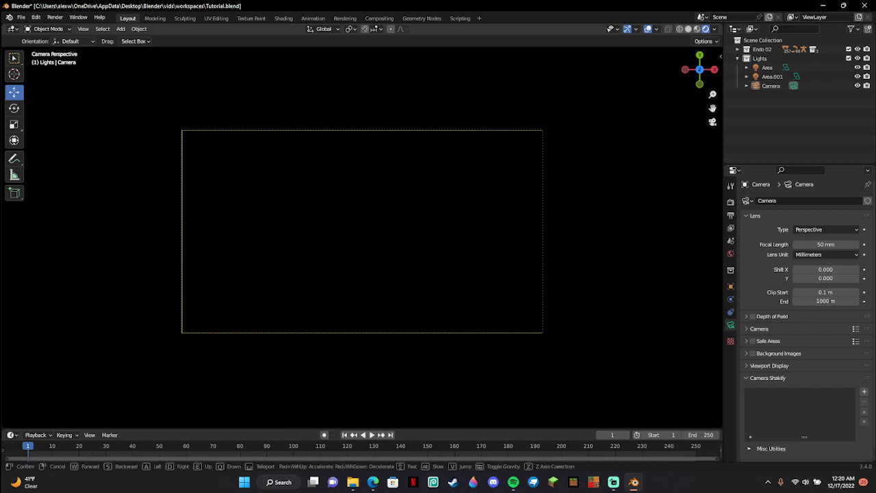
key("s")
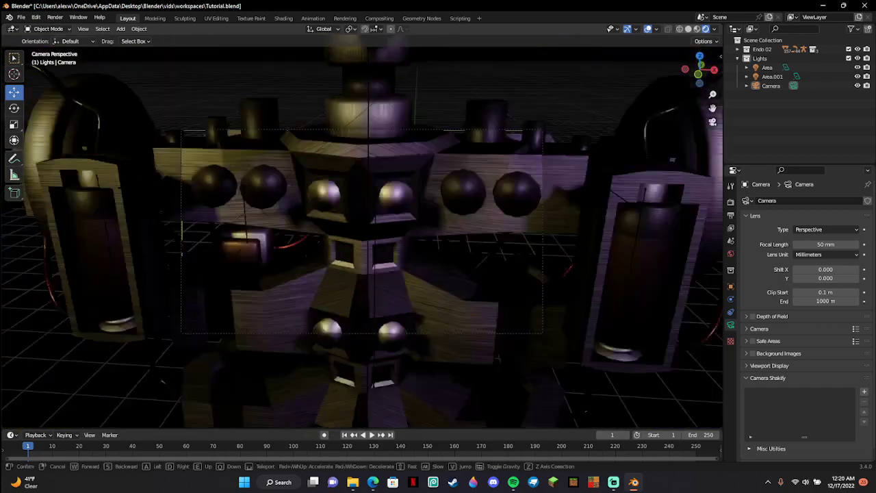
key("s")
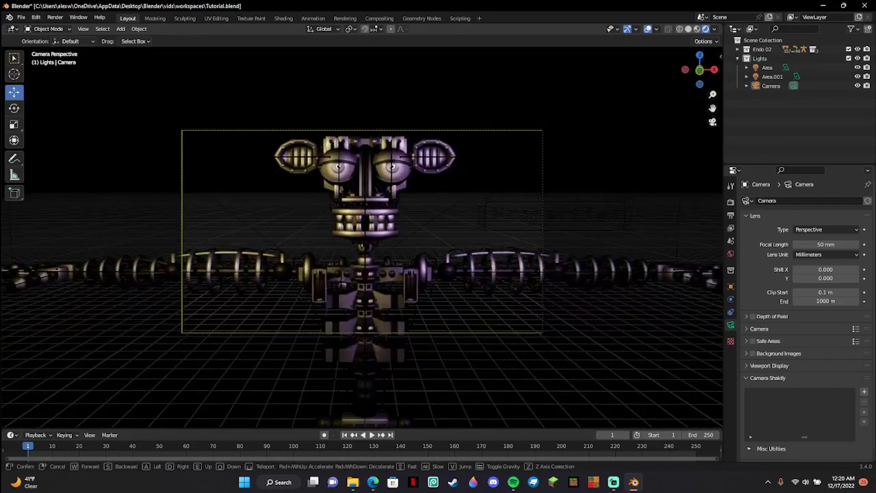
key("w")
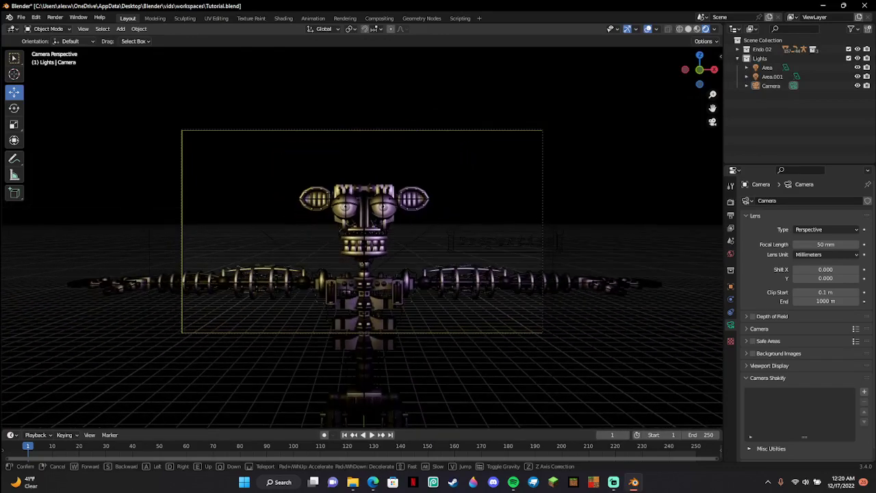
left_click(436, 402)
scroll(454, 313, "up", 3)
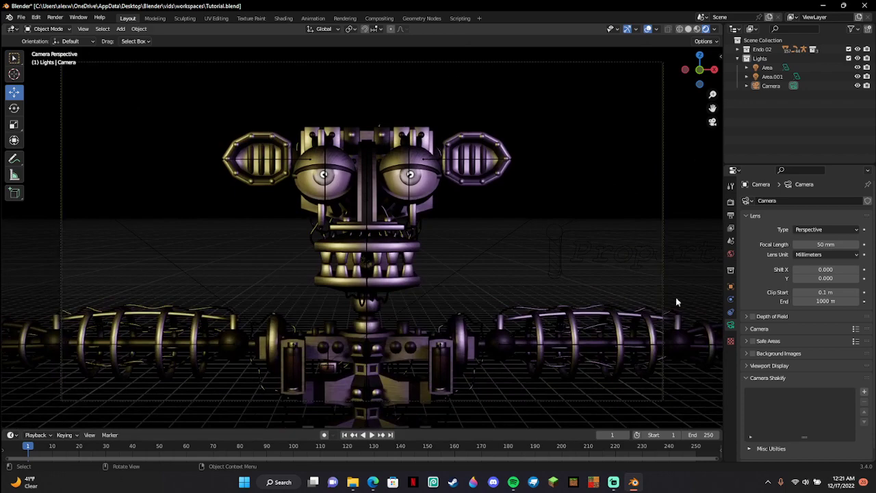
scroll(369, 347, "down", 2)
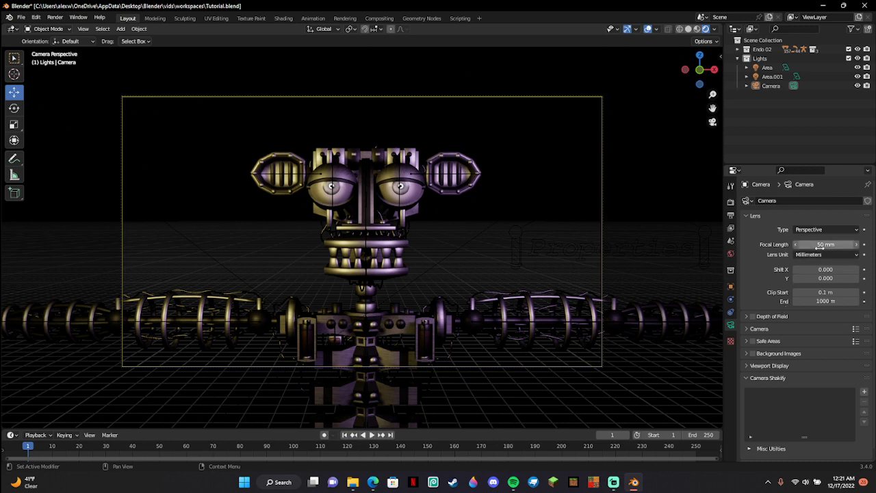
Try adjusting the camera's sensor size and undo the camera's front-view placement
left_click(760, 329)
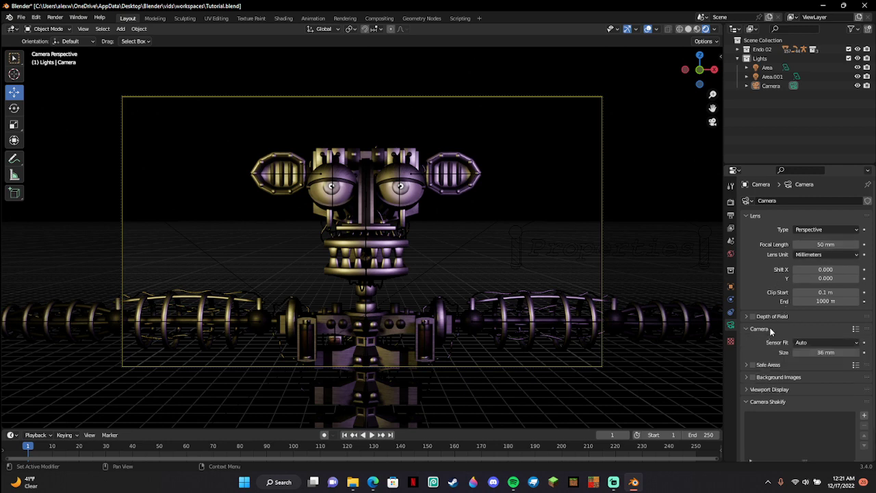
mouse_move(821, 353)
left_mouse_down()
mouse_move(843, 353)
mouse_move(821, 356)
left_mouse_up()
key("Escape")
key("ctrl+z")
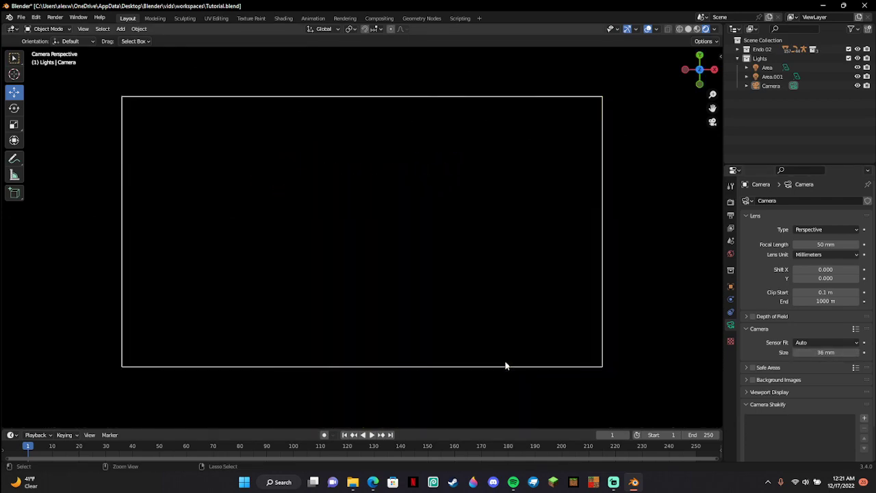
Walk the camera back from the origin to frame the endoskeleton's head and shoulders centrally from the front
key("s")
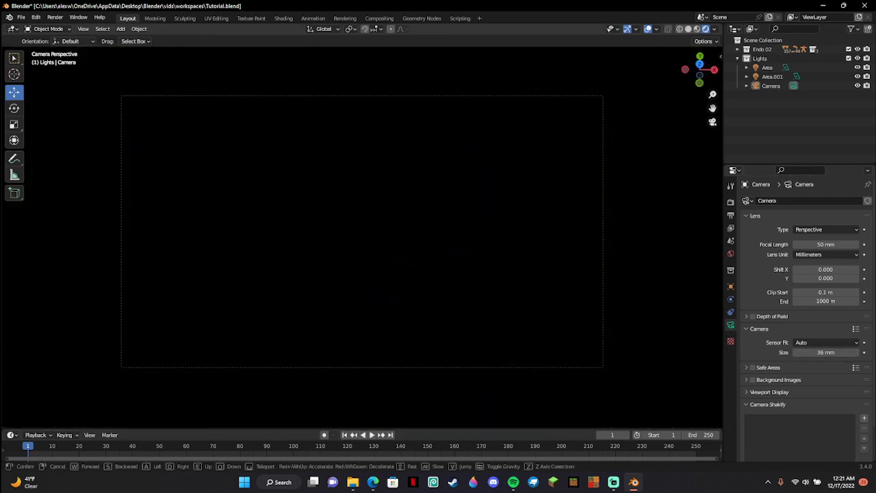
key("q")
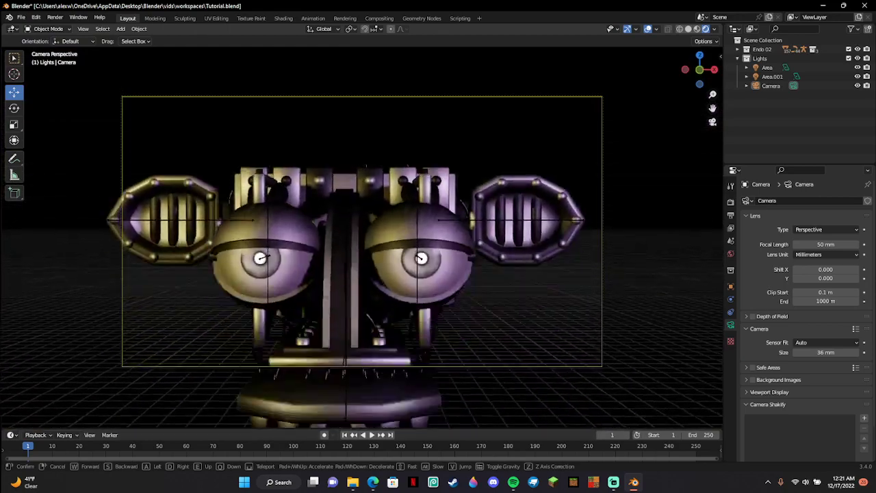
key("s")
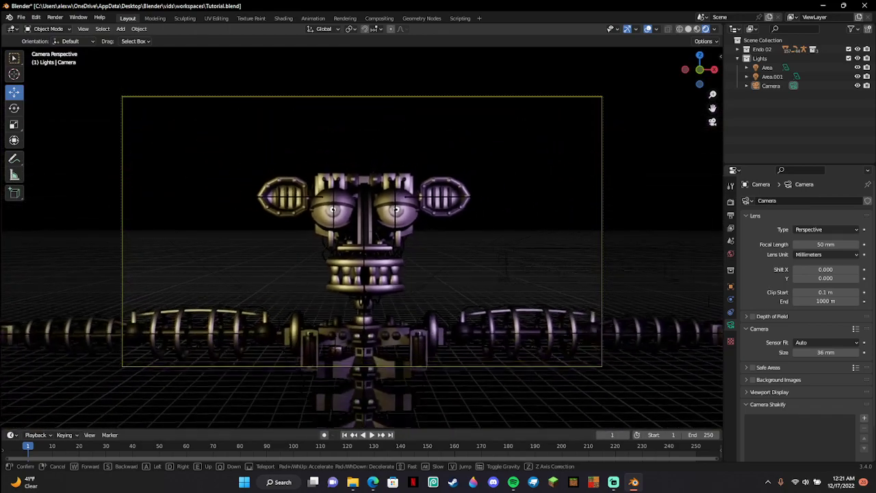
key("w")
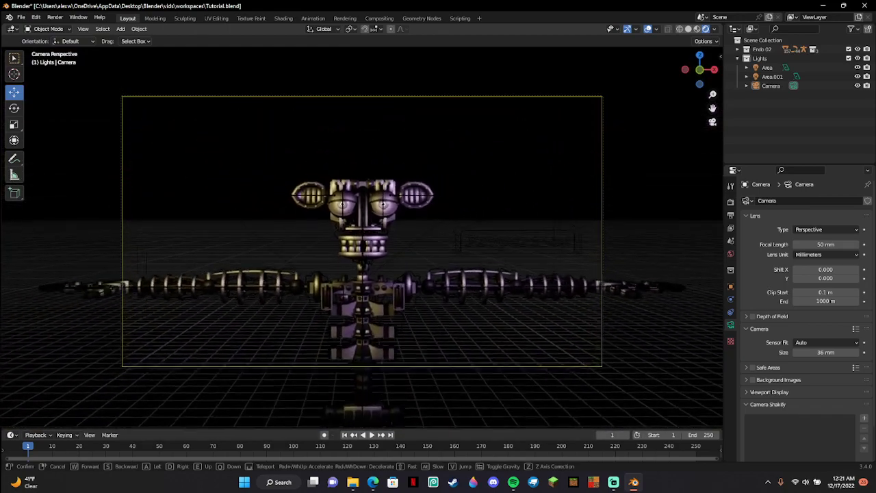
key("w")
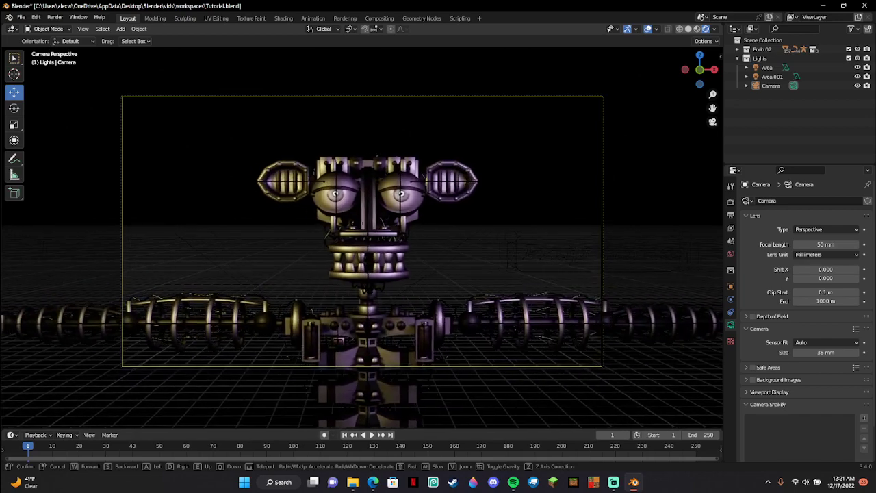
key("a")
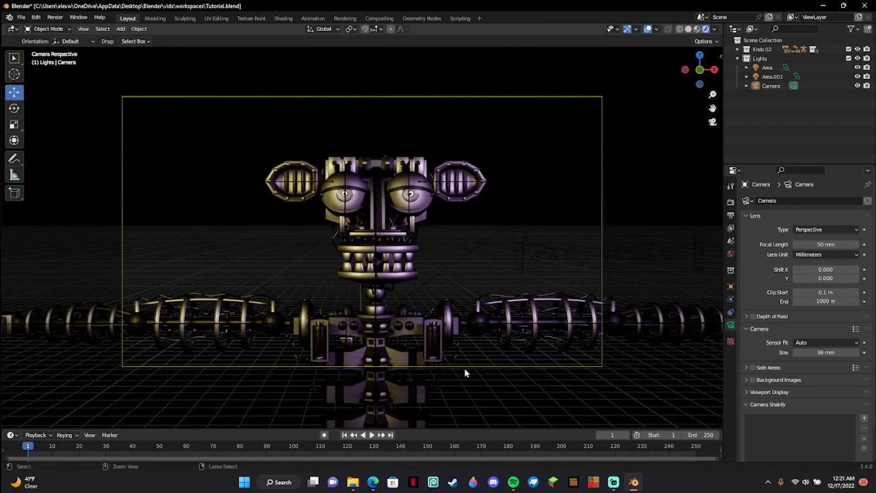
Walk the camera around to an angled view of the endoskeleton's head and save the file
key("Home")
key("a")
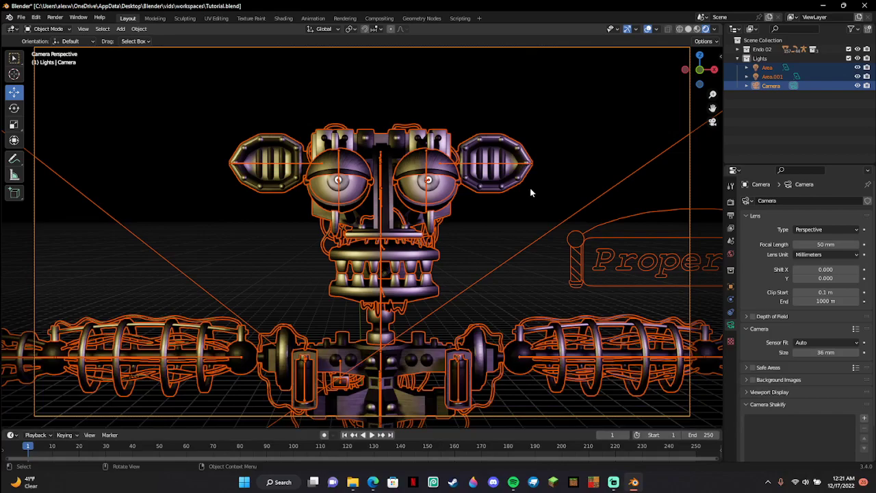
key("alt+a")
key("shift+grave")
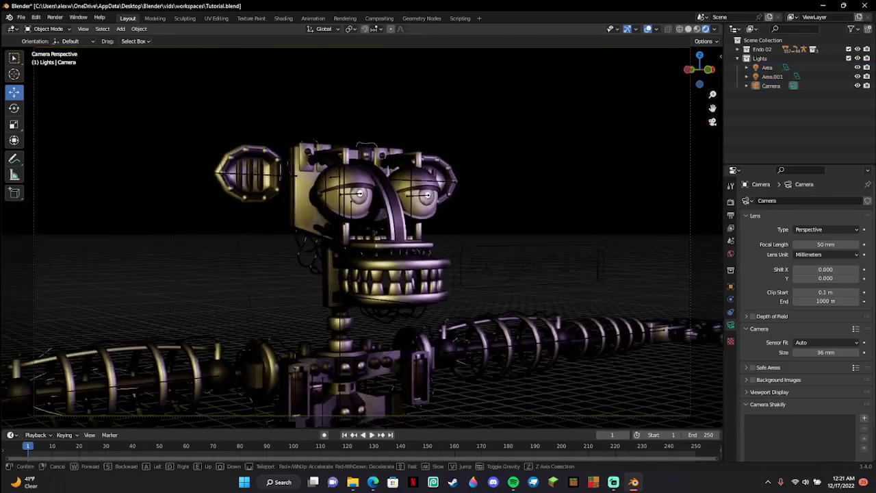
left_click(531, 193)
left_click(21, 17)
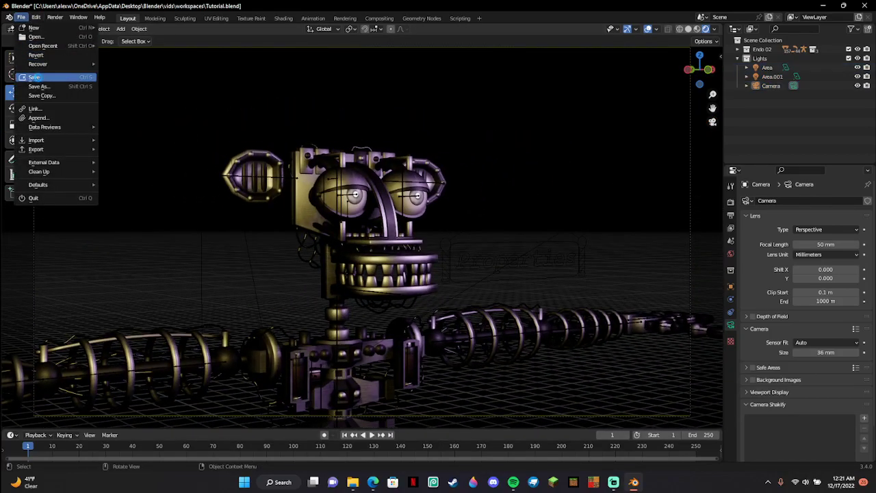
left_click(38, 77)
Select the Endo 02 armature and switch it to Pose Mode
middle_click_drag(483, 291, 454, 304)
left_click(463, 289)
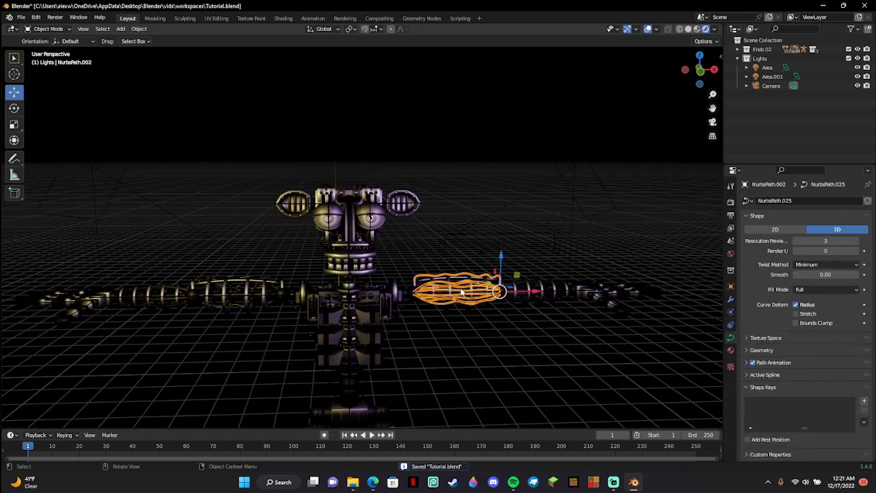
left_click(443, 295)
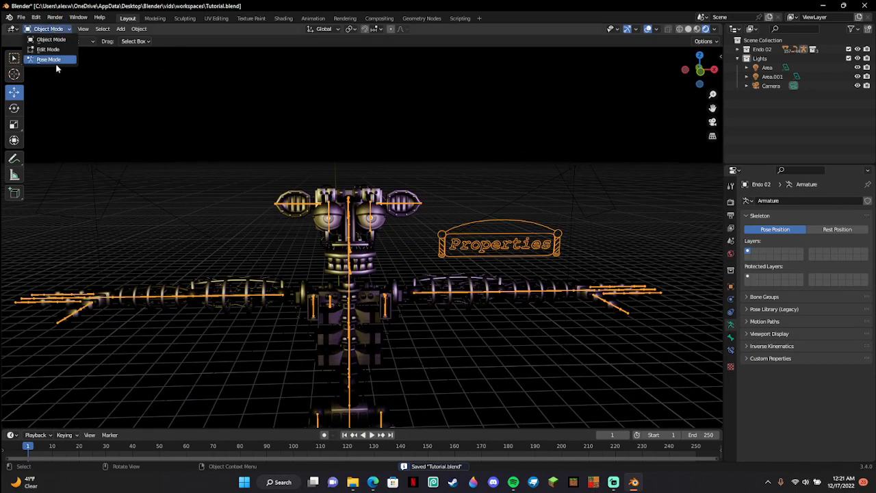
left_click(48, 60)
Rotate the spine bone so the endoskeleton's upper body twists sideways and leans forward
middle_click_drag(328, 387, 328, 290, "shift")
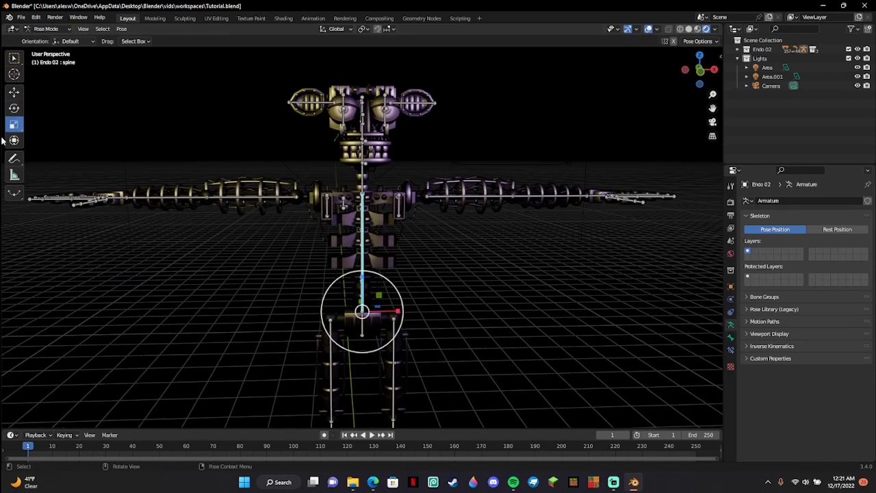
left_click_drag(331, 284, 368, 330)
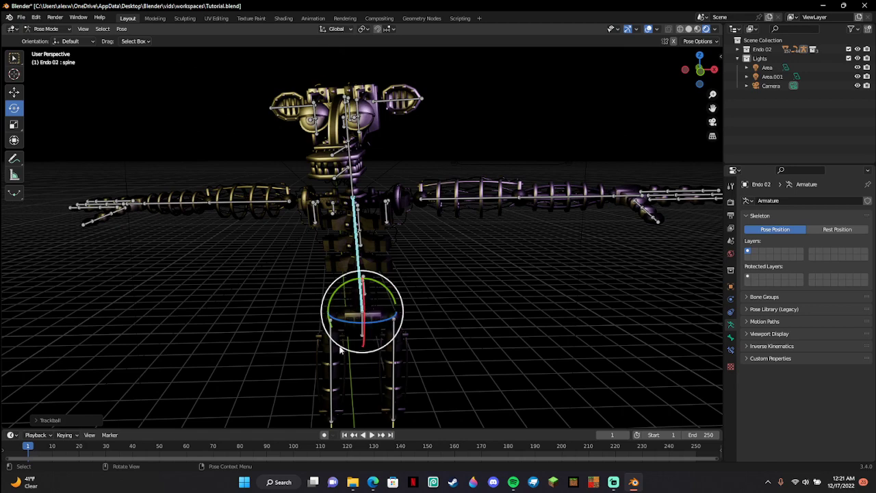
left_click_drag(364, 301, 448, 312)
left_click_drag(407, 259, 379, 253)
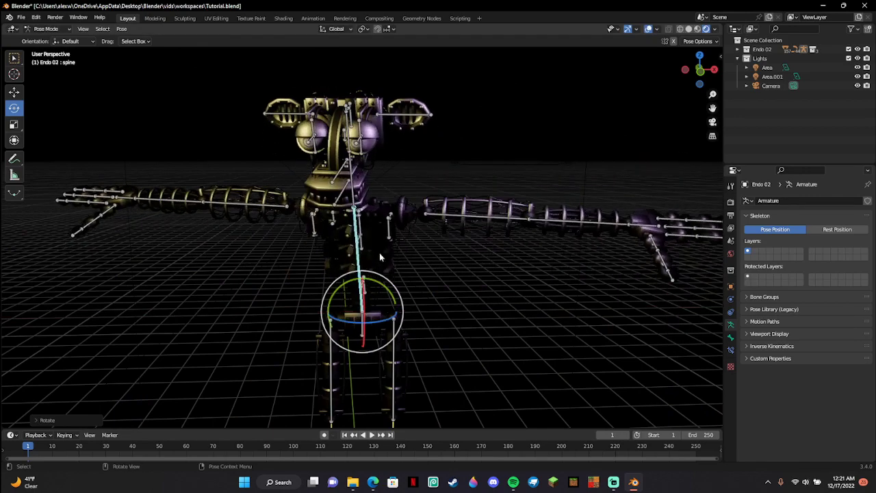
Undo the last spine rotation and discard a further trial rotation of the same bone
key("ctrl+z")
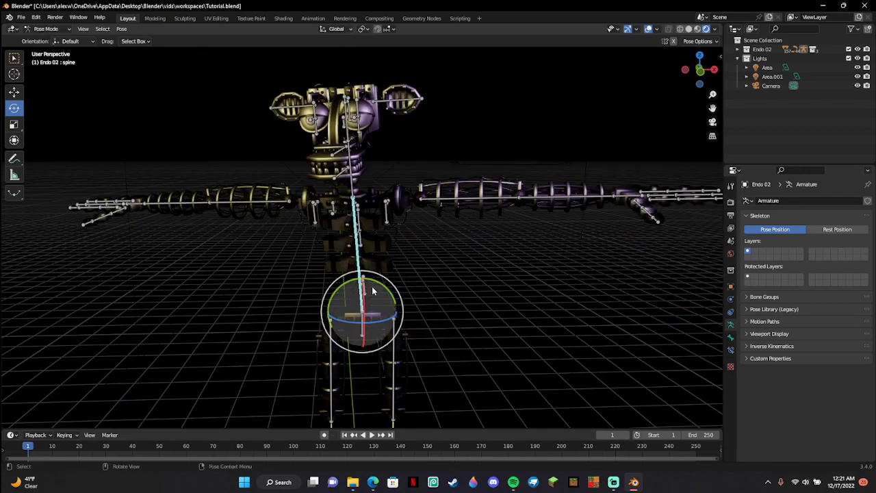
left_click_drag(372, 286, 386, 265)
key("ctrl+z")
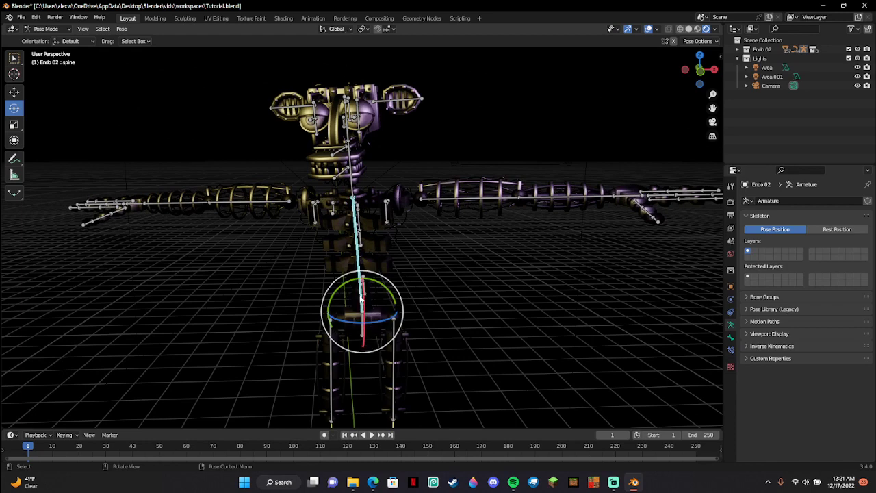
Set the transform orientation to Normal and rotate the spine bone so the upper body stands straight
left_click(336, 30)
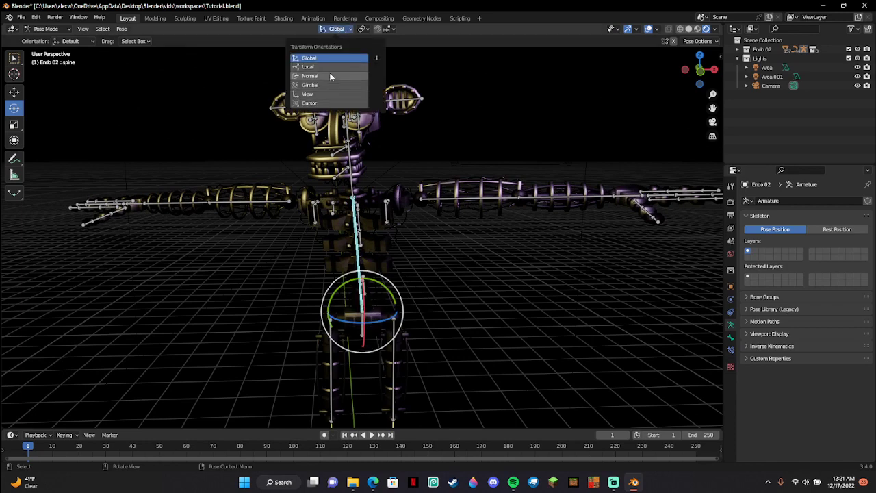
left_click(340, 29)
left_click(341, 30)
left_click_drag(355, 298, 283, 325)
right_click(283, 324)
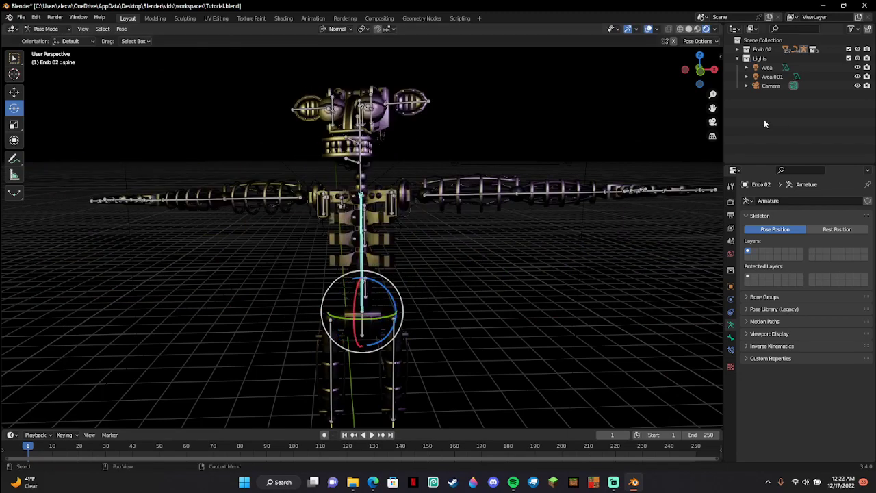
From the camera view, rotate the right upper arm downward and bend the right lower arm up at the elbow
left_click(713, 122)
scroll(413, 403, "down", 3)
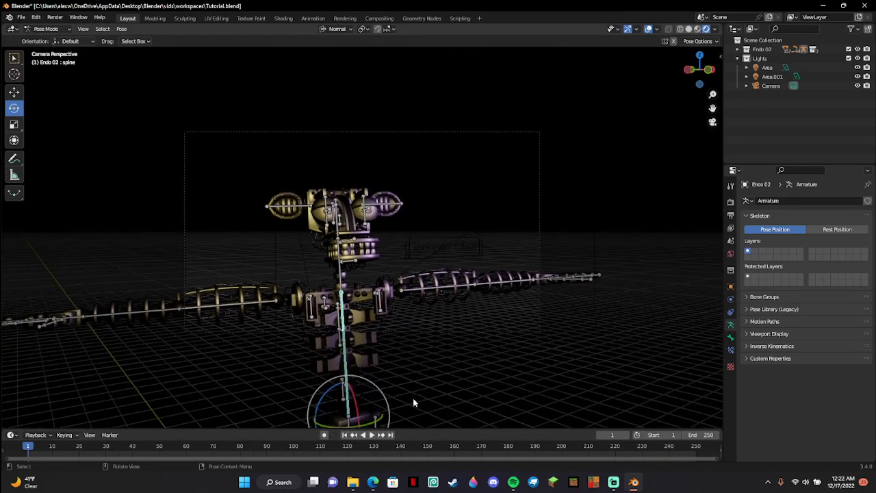
left_click_drag(281, 286, 239, 358)
left_click(173, 369)
left_click_drag(173, 369, 205, 314)
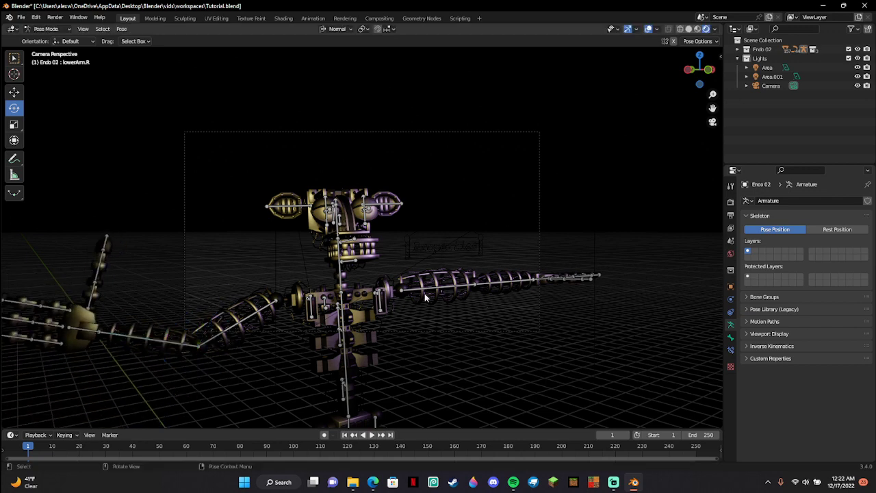
Rotate the left upper arm downward and raise the left lower arm at the elbow
left_click(424, 296)
left_click_drag(383, 265, 419, 252)
left_click_drag(415, 288, 499, 299)
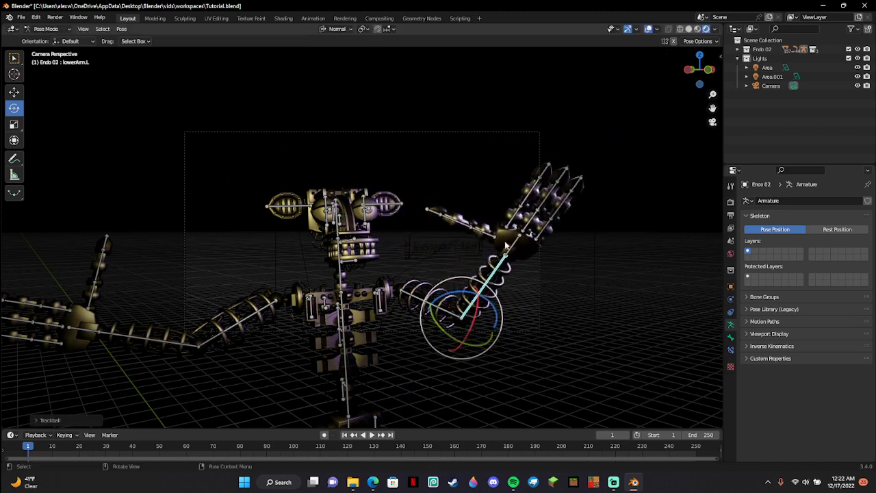
Rotate the left hand bone so the raised hand's fingers point straight up
left_click(511, 246)
mouse_move(504, 238)
left_mouse_down()
mouse_move(485, 241)
mouse_move(488, 233)
left_mouse_up()
key("ctrl+z")
left_click_drag(501, 247, 526, 231)
key("ctrl+z")
left_click_drag(541, 260, 552, 274)
Rotate the neck bone to turn the endoskeleton's head toward the camera
scroll(554, 276, "up", 4)
scroll(414, 364, "up", 3)
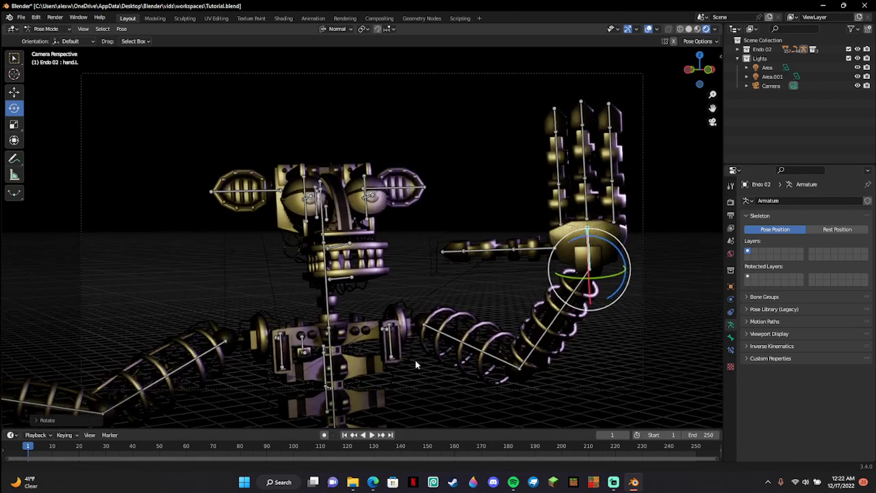
left_click(319, 317)
left_click_drag(342, 346, 331, 331)
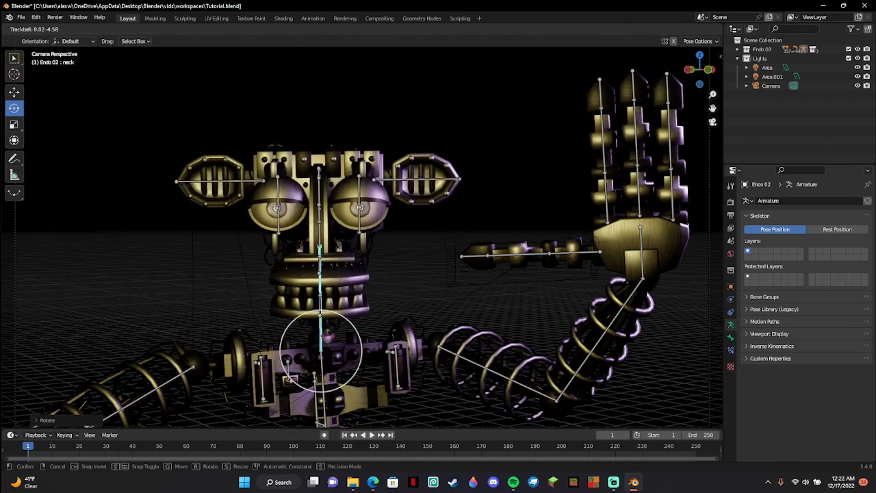
Try to open the eyes by rotating the left and right upper eyelid bones upward one by one
middle_click_drag(350, 265, 450, 270)
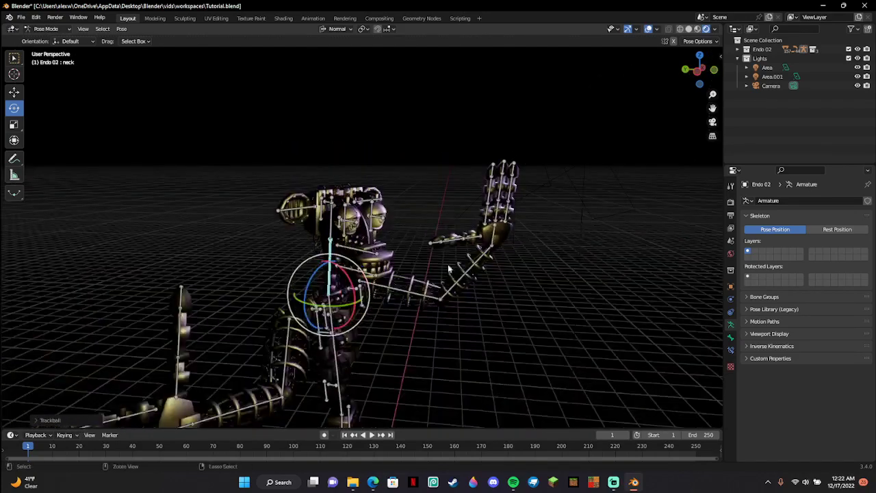
scroll(381, 217, "up", 6)
middle_click_drag(379, 215, 382, 200)
left_click(395, 165)
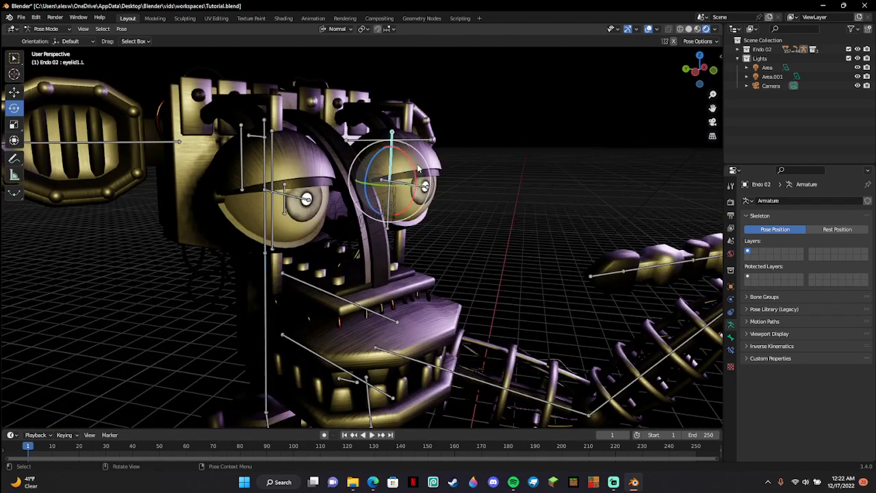
left_click_drag(415, 173, 402, 150)
left_click(276, 170)
left_click_drag(293, 184, 288, 156)
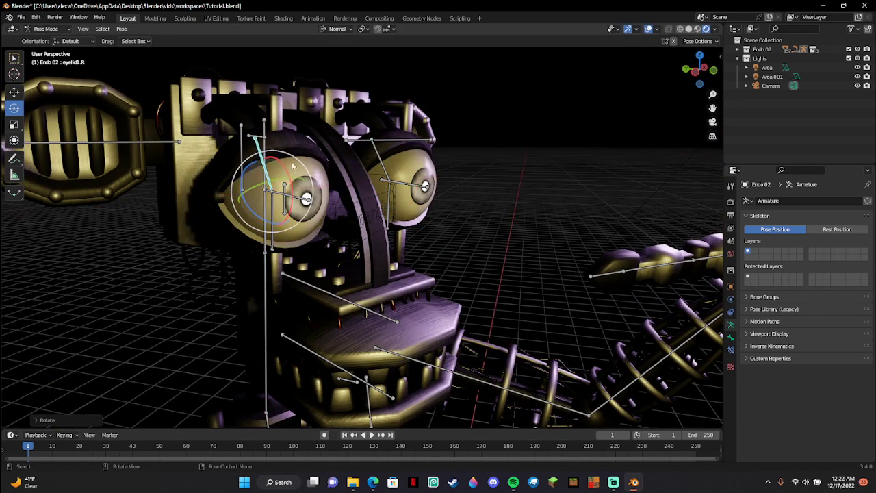
Undo the separate rotations of the two upper eyelids
middle_click_drag(459, 171, 513, 278)
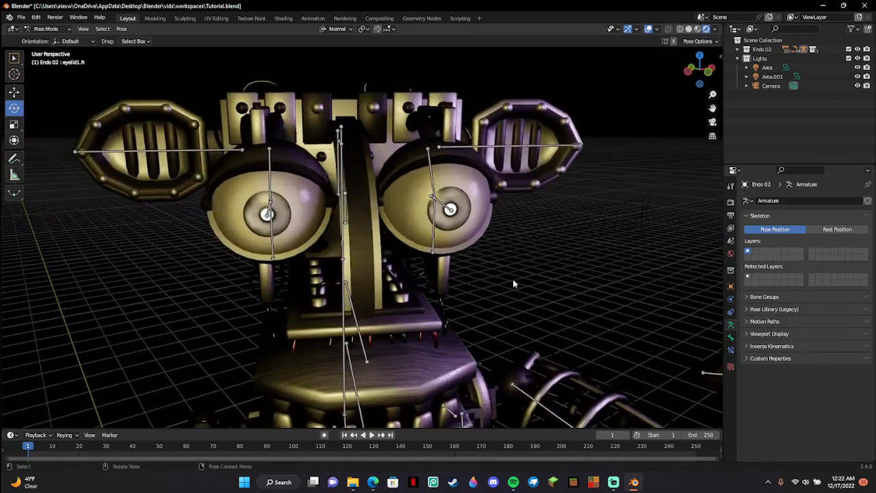
key("ctrl+z")
key("ctrl+z")
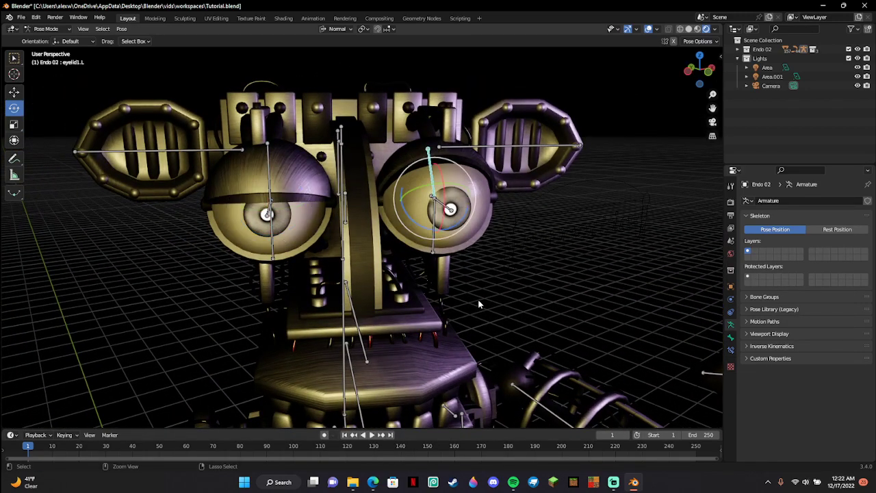
Try to rotate the left and right upper eyelid bones together with a trackball rotation
middle_click_drag(441, 263, 428, 281)
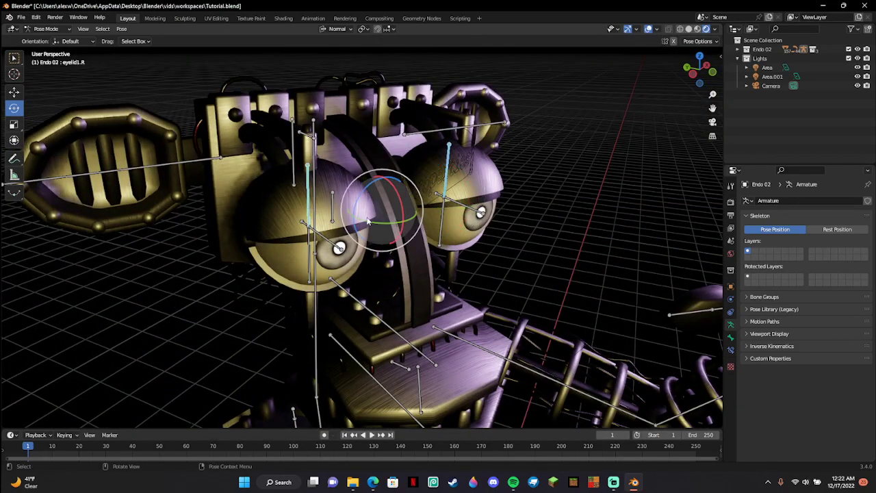
left_click(444, 176)
left_click(450, 156)
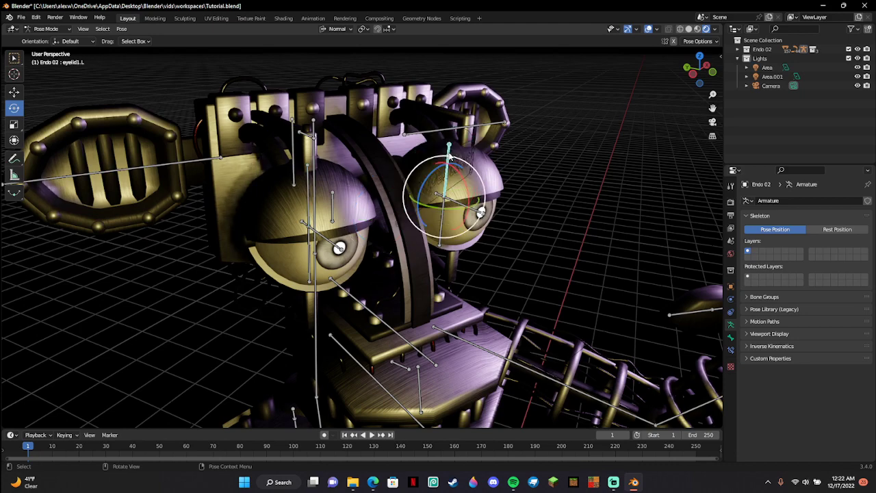
left_click(313, 201, "shift")
key("r")
key("r")
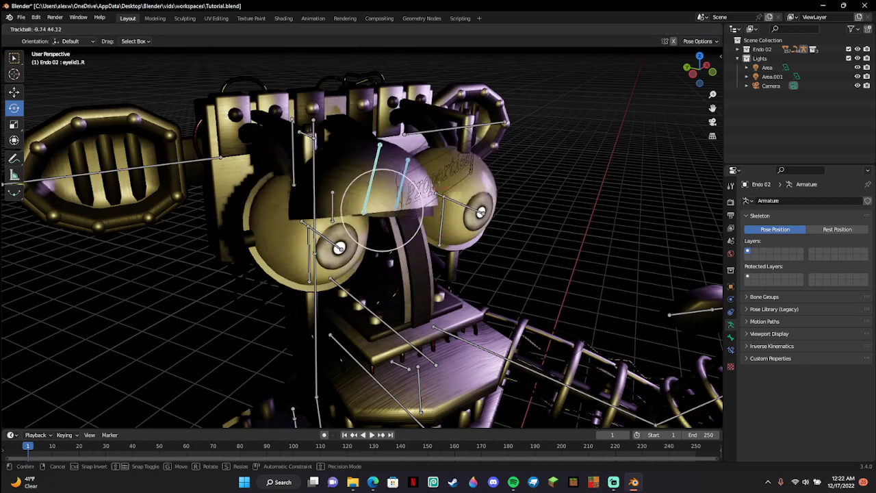
left_click(370, 193)
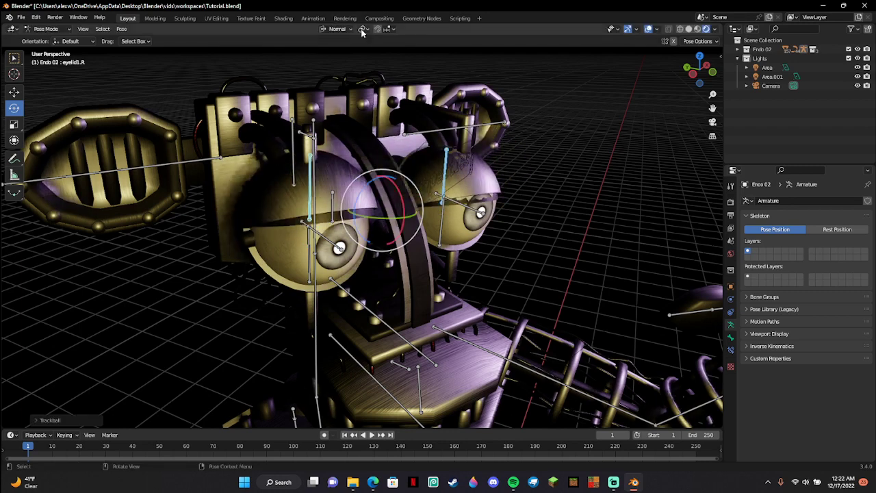
key("ctrl+z")
Set the transform pivot point to Individual Origins and try rotating both upper eyelid bones together
left_click(363, 30)
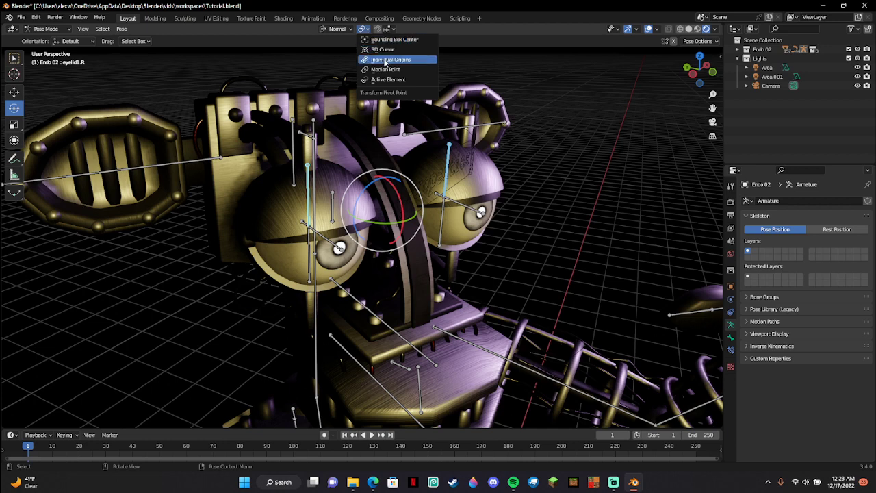
left_click(386, 60)
left_click_drag(400, 198, 373, 177)
key("ctrl+z")
Switch to Object Mode and remove the outer eyeball spheres from both eyes
left_click(46, 31)
left_click(48, 39)
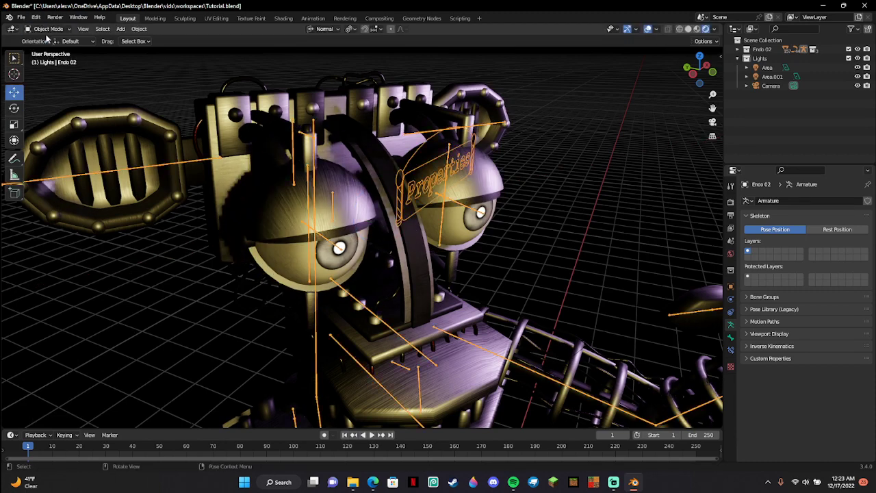
left_click(351, 254)
middle_click_drag(420, 244, 438, 219)
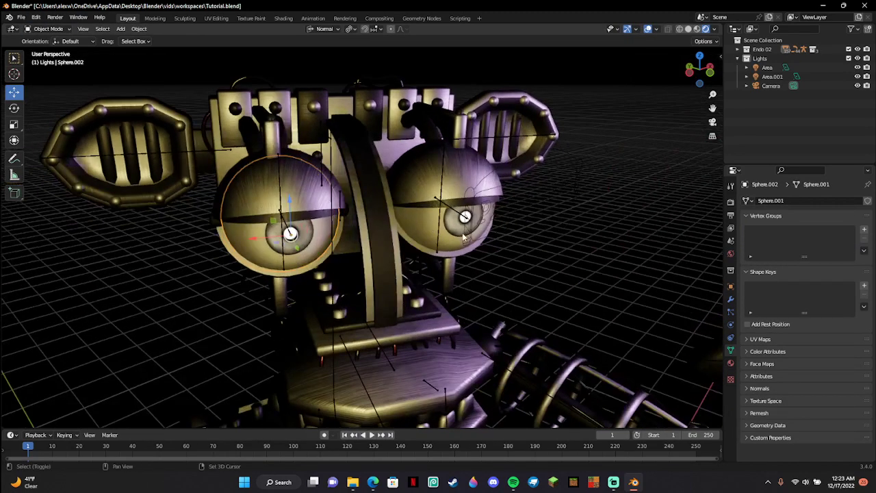
left_click(448, 205)
left_click(324, 228)
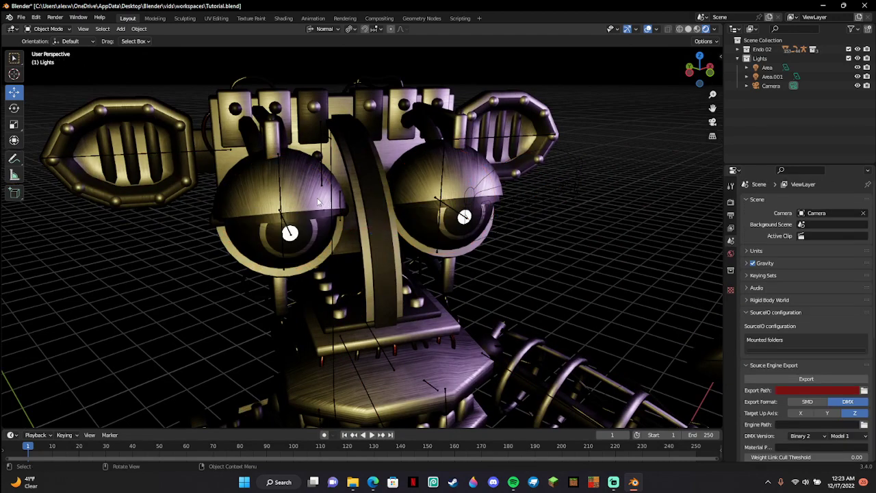
Delete the inner eyeball meshes remaining behind the eyelids of both eyes
middle_click_drag(582, 270, 573, 255)
left_click(526, 232)
scroll(553, 229, "up", 3)
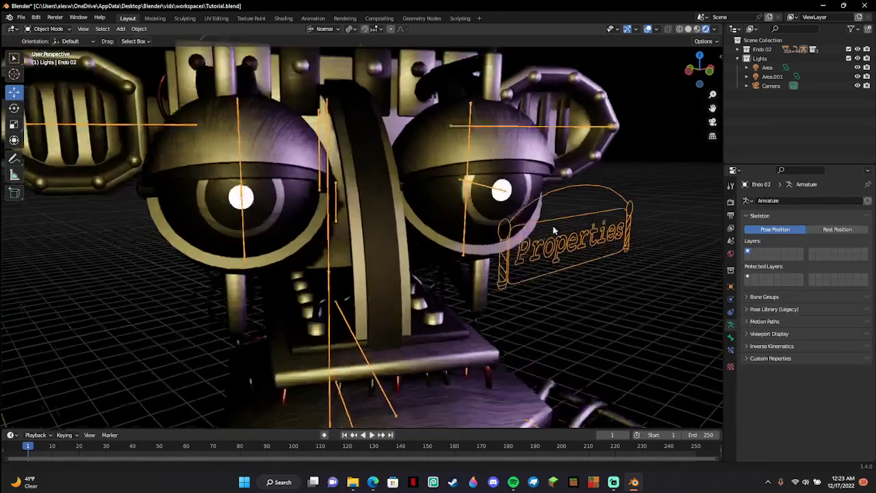
left_click(660, 326)
left_click(541, 258)
key("ctrl+z")
left_click(479, 220)
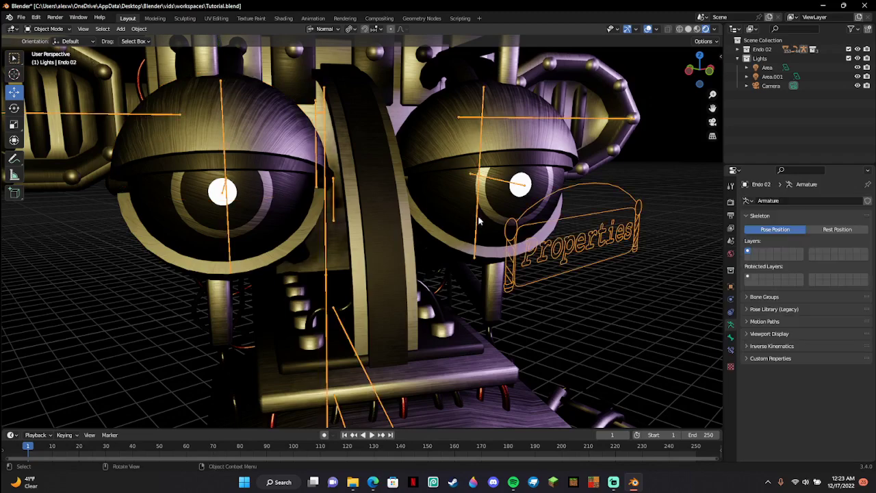
left_click(487, 210)
left_click(273, 200, "shift")
key("Delete")
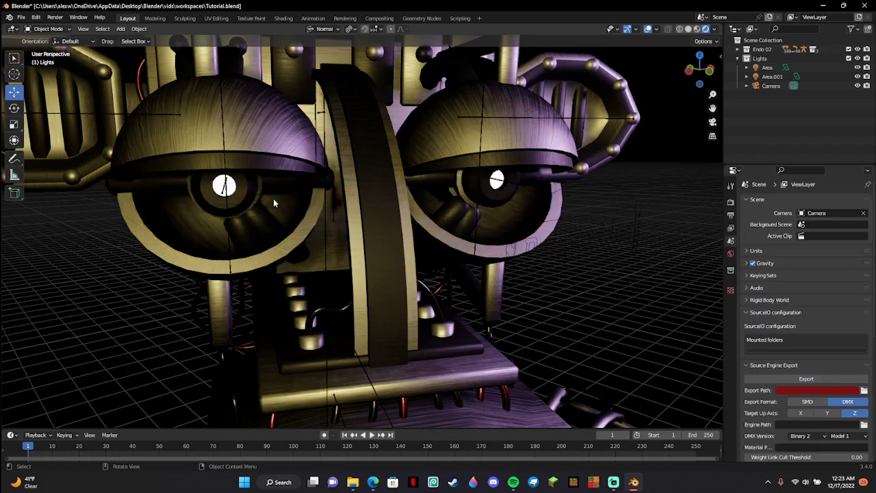
Delete the face plate and the remaining mechanical parts inside both eyes
middle_click_drag(273, 200, 497, 247)
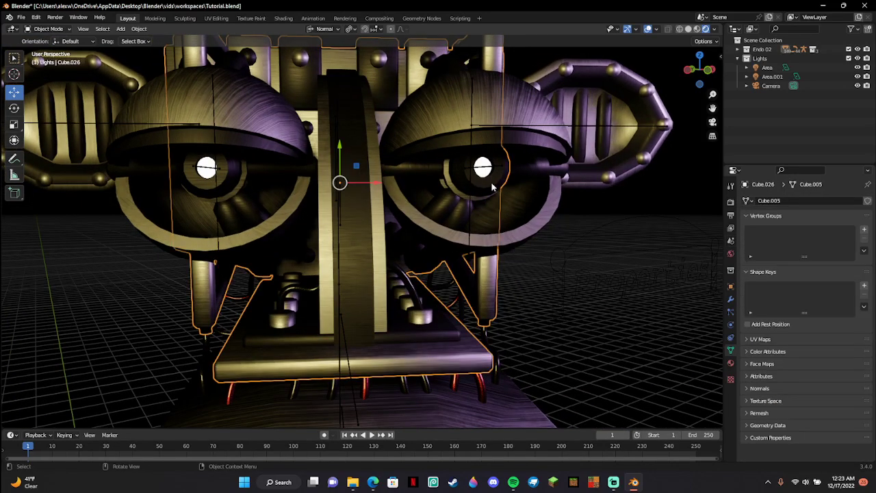
key("x")
left_click(485, 185)
left_click(469, 250)
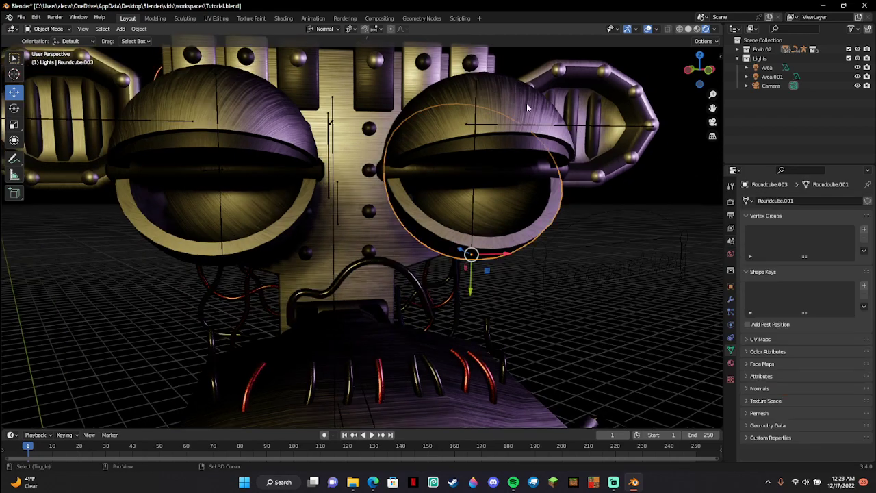
left_click(264, 215, "shift")
key("Delete")
Undo the deletions to restore the face plate and all eye parts
middle_click_drag(296, 211, 461, 288)
key("ctrl+z")
key("ctrl+z")
key("ctrl+z")
key("ctrl+z")
key("ctrl+z")
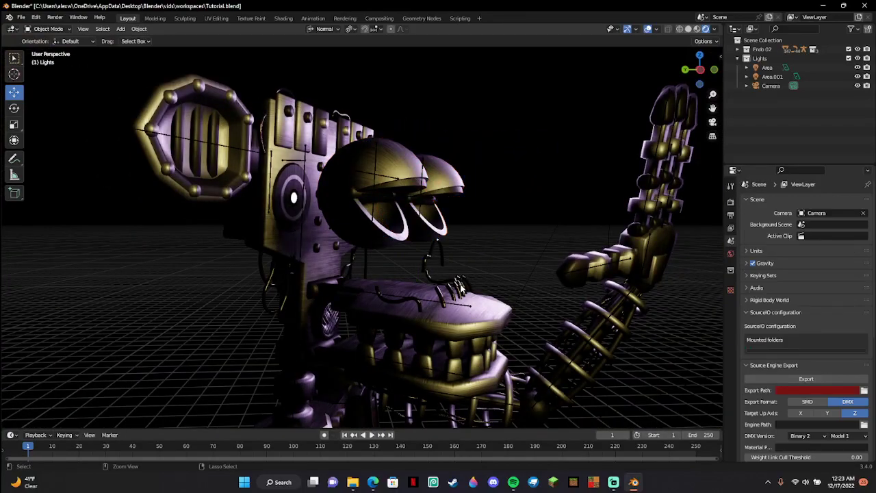
middle_click_drag(510, 257, 460, 266)
left_click(461, 265)
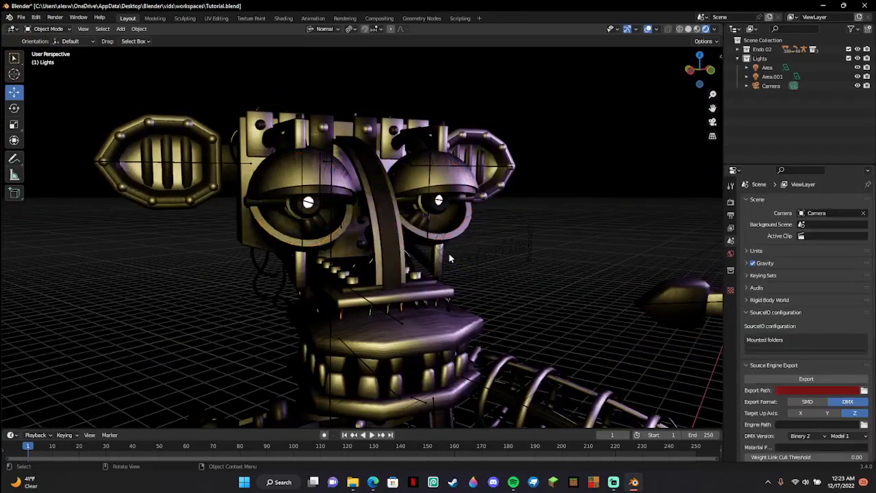
scroll(463, 247, "up", 5)
left_click(465, 227)
key("ctrl+z")
key("ctrl+z")
key("ctrl+z")
key("ctrl+z")
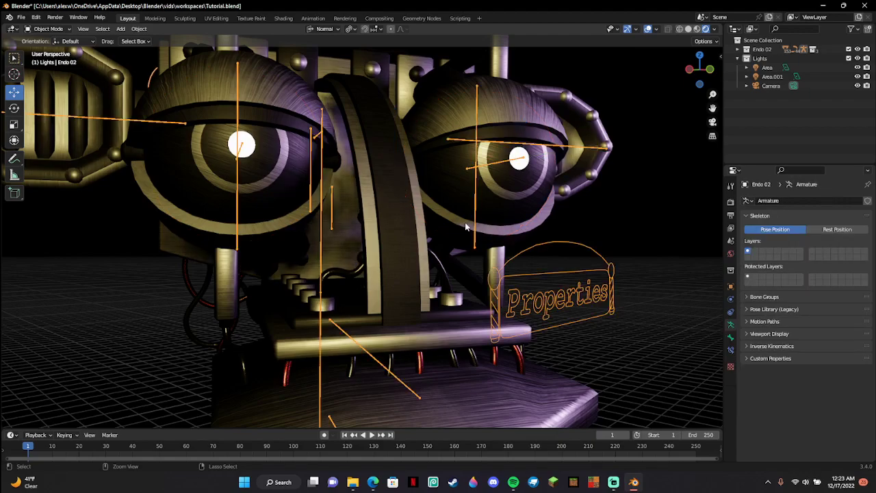
middle_click_drag(465, 226, 560, 243)
scroll(560, 243, "down", 10)
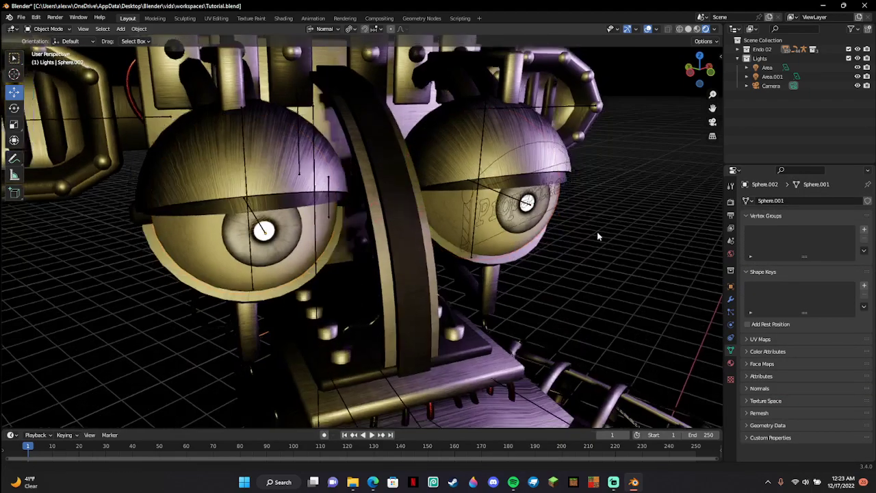
Return to the camera view and put the Endo 02 armature back into Pose Mode
scroll(549, 237, "up", 2)
middle_click_drag(579, 317, 608, 301, "shift")
left_click(713, 122)
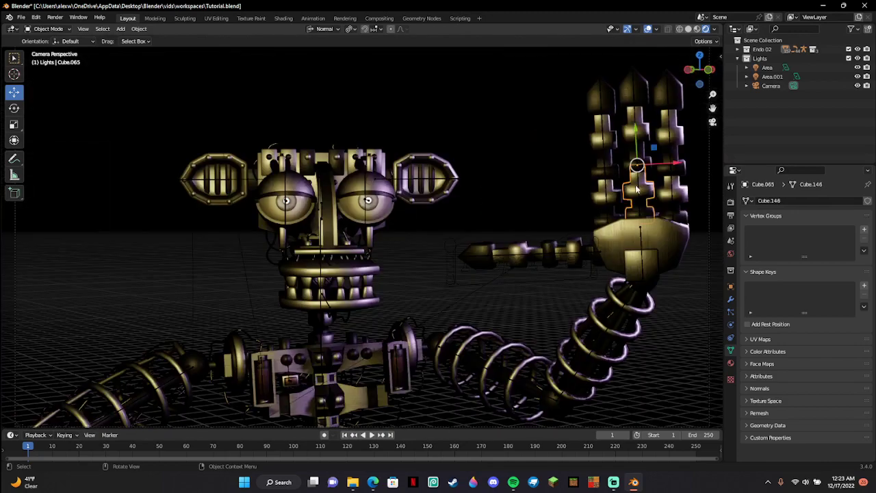
key("ctrl+z")
left_click(48, 28)
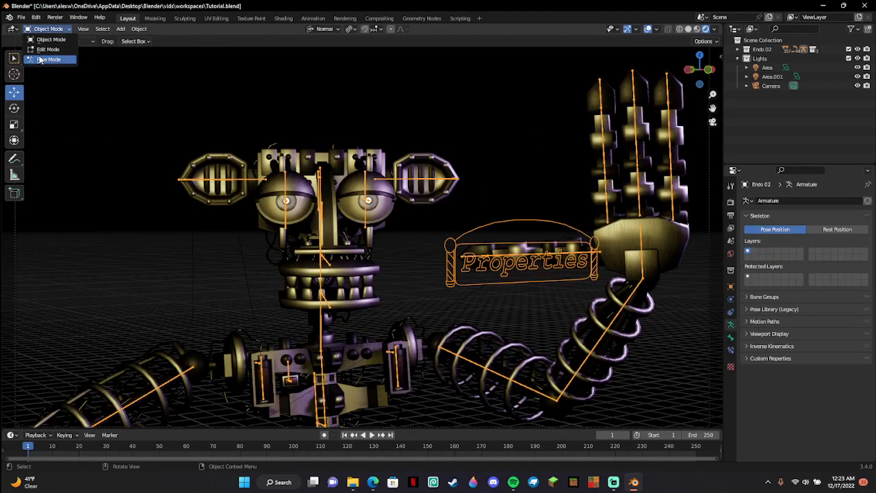
left_click(48, 60)
Box-select the bones of the raised left hand's three upright fingers and rotate them together to curl the fingers forward
key("b")
left_click_drag(682, 103, 599, 179)
left_click_drag(638, 199, 636, 214)
right_click(638, 199)
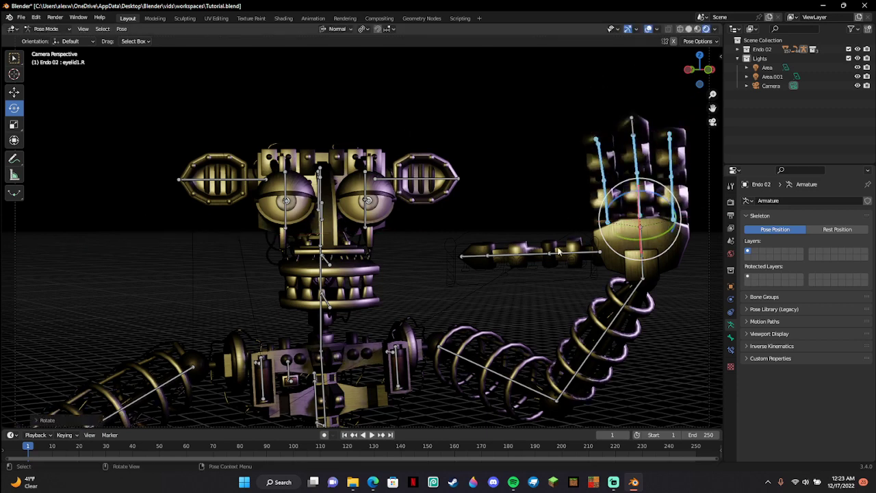
left_click(571, 240)
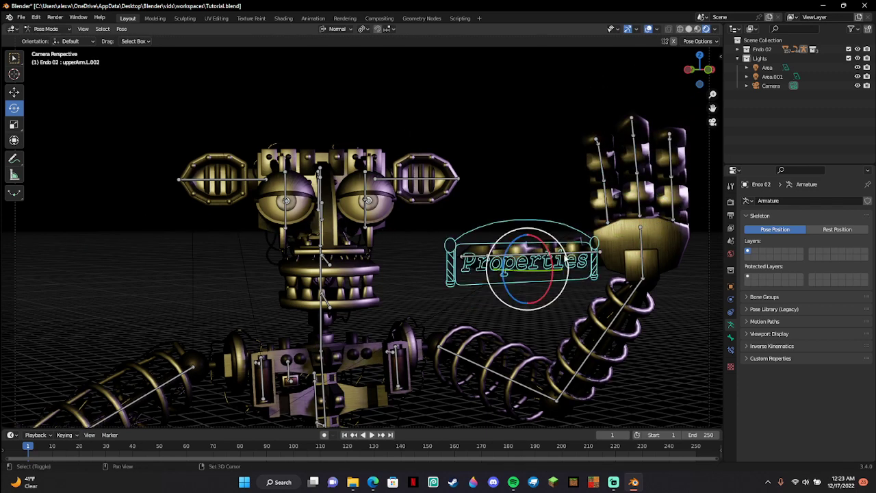
Rotate the base thumb bone of the raised left hand so the straight thumb angles diagonally upward away from the palm
left_click(526, 256)
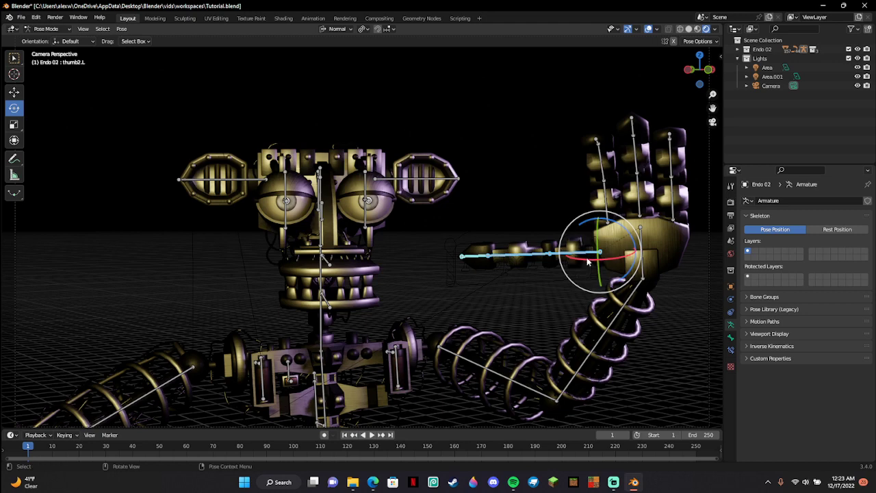
left_click(584, 230)
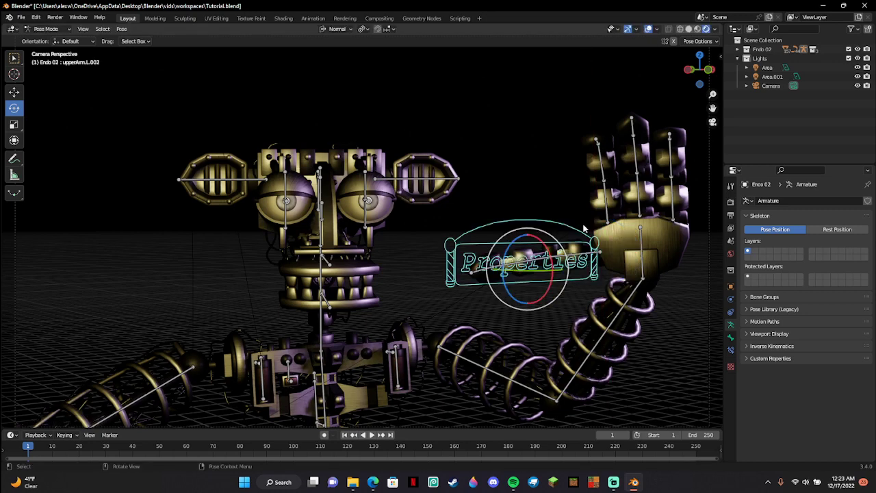
left_click(587, 227)
left_click_drag(588, 227, 322, 37)
left_click(556, 217)
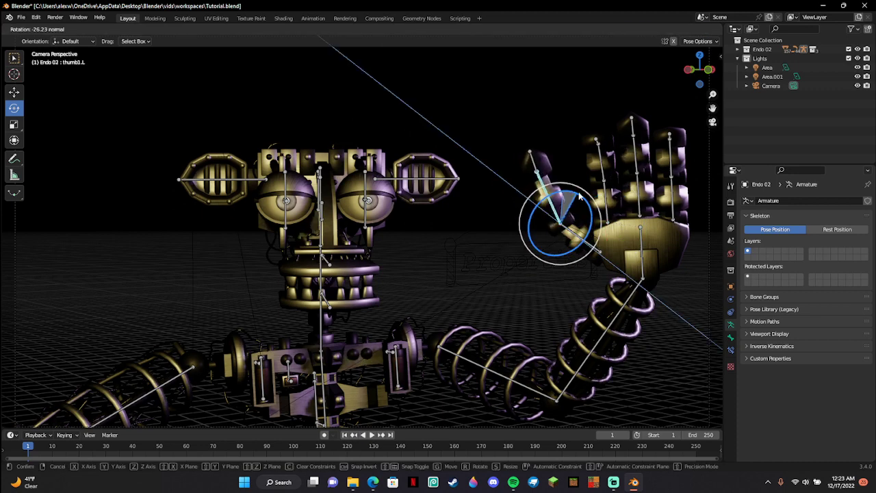
key("Escape")
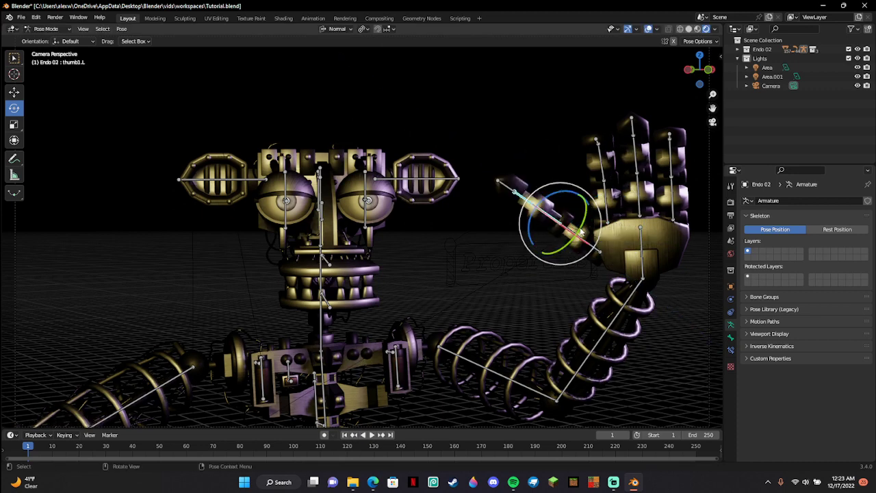
left_click(574, 216)
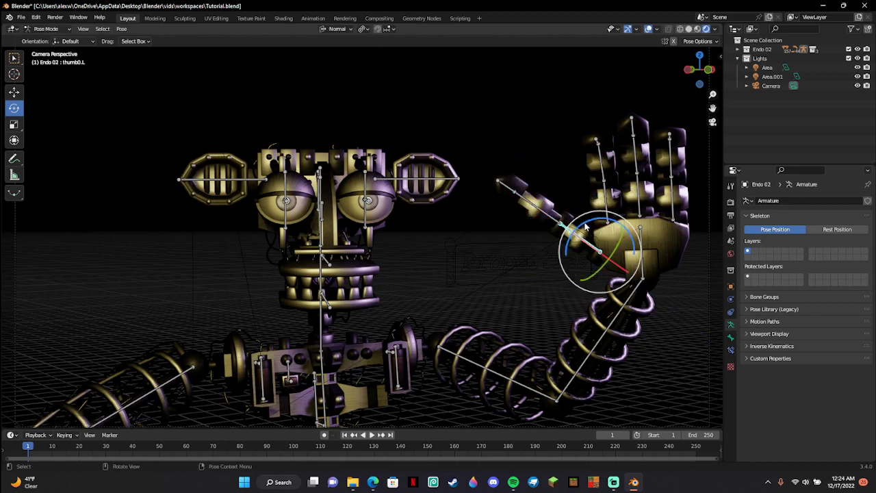
left_click_drag(586, 227, 653, 57)
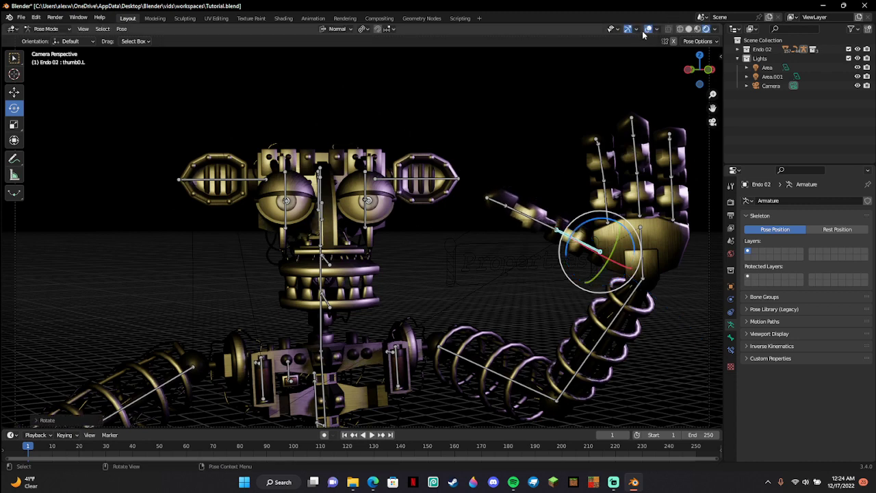
Hide the viewport overlays and save the Tutorial.blend file
left_click(648, 29)
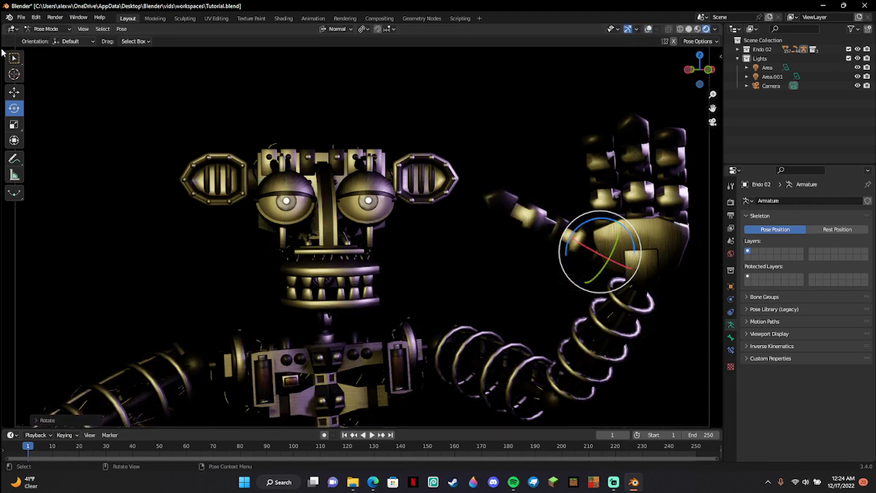
left_click(21, 17)
left_click(41, 75)
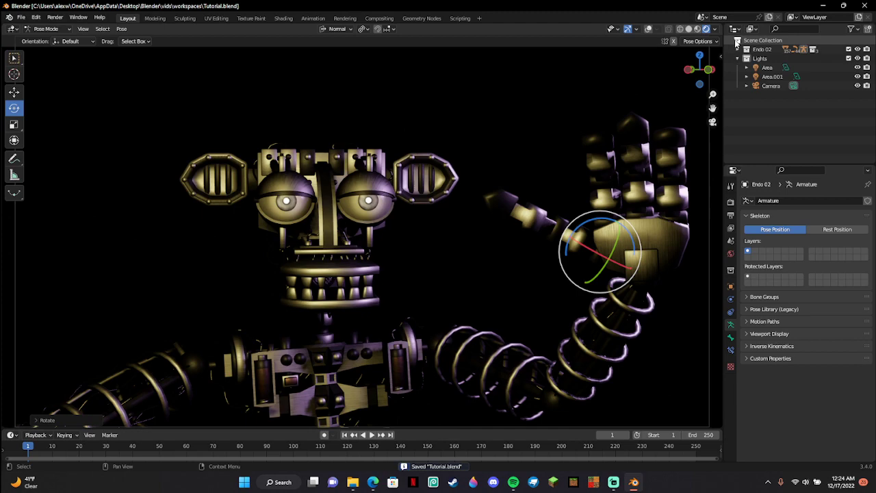
Show the viewport overlays and rotate both upper eyelid bones to open the eyelids wide
left_click(648, 30)
middle_click_drag(562, 137, 511, 155)
left_click(397, 180)
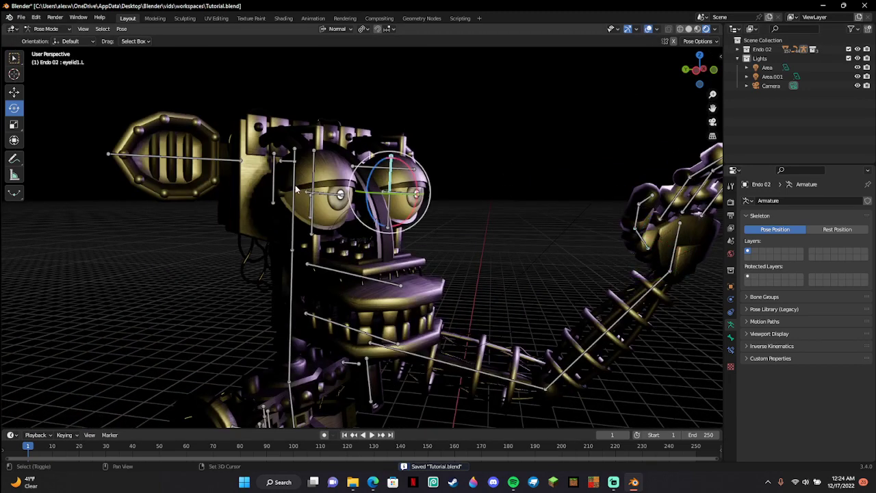
left_click_drag(380, 185, 391, 202)
Select both lower eyelid bones and rotate them so they cover the bottoms of the eyes in the camera view
left_click_drag(361, 162, 332, 198)
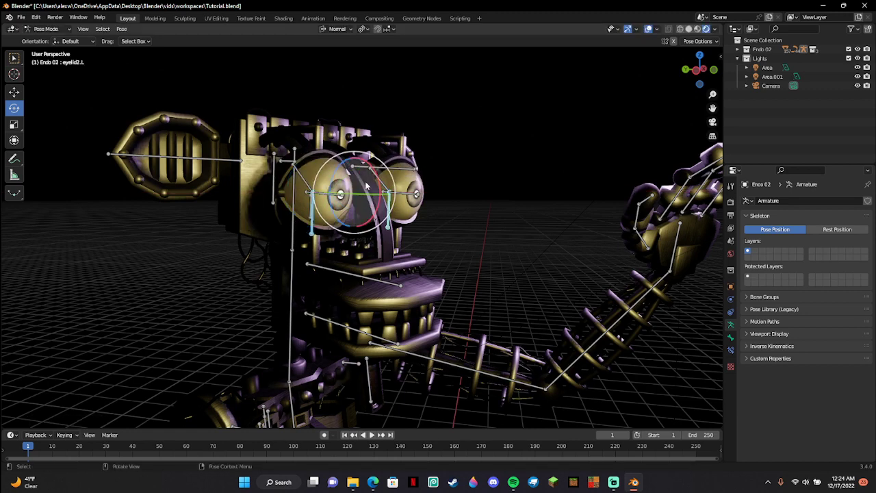
left_click_drag(380, 184, 388, 232)
key("KP_0")
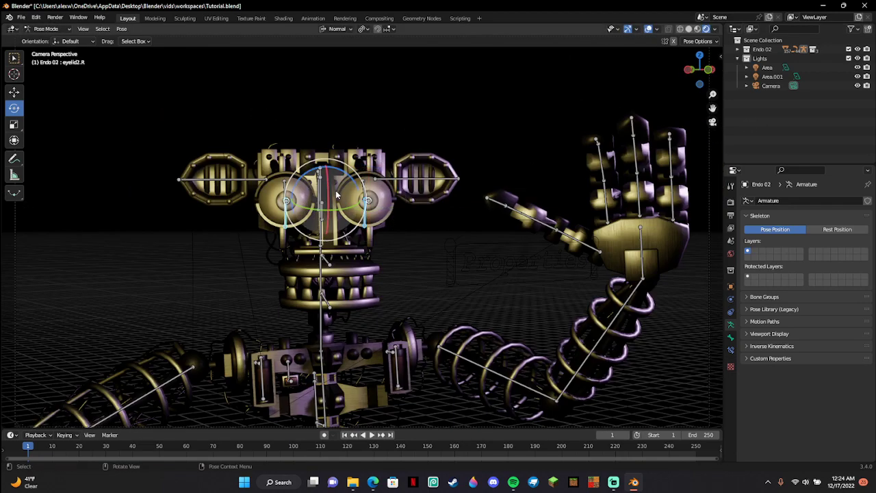
left_click_drag(336, 196, 338, 209)
Aim both eye bones together with trackball rotations, hide the overlays to judge the gaze, and deselect all bones
left_click(287, 201)
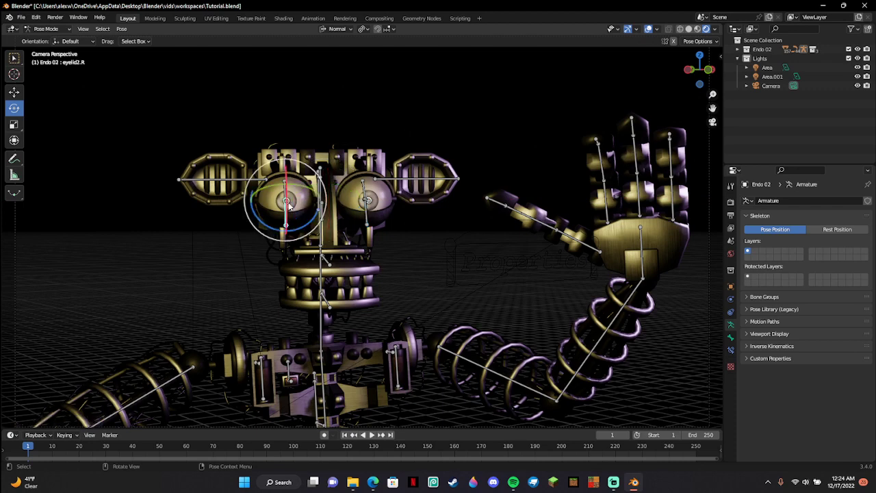
left_click(287, 201)
left_click(368, 201, "shift")
left_click_drag(361, 202, 385, 168)
left_click(648, 29)
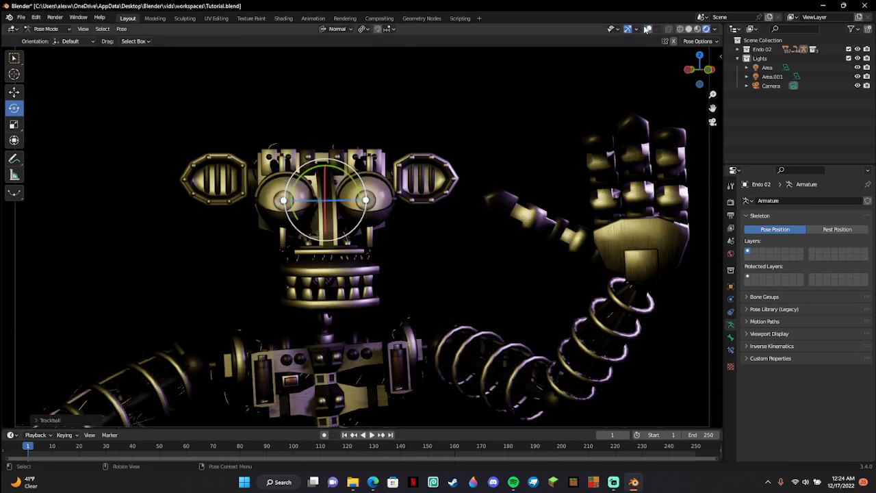
key("r")
key("r")
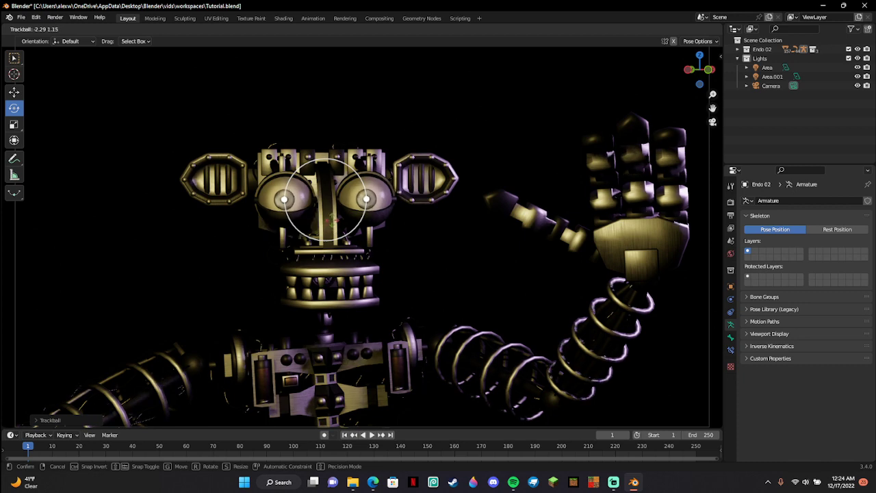
left_click(553, 223)
key("alt+a")
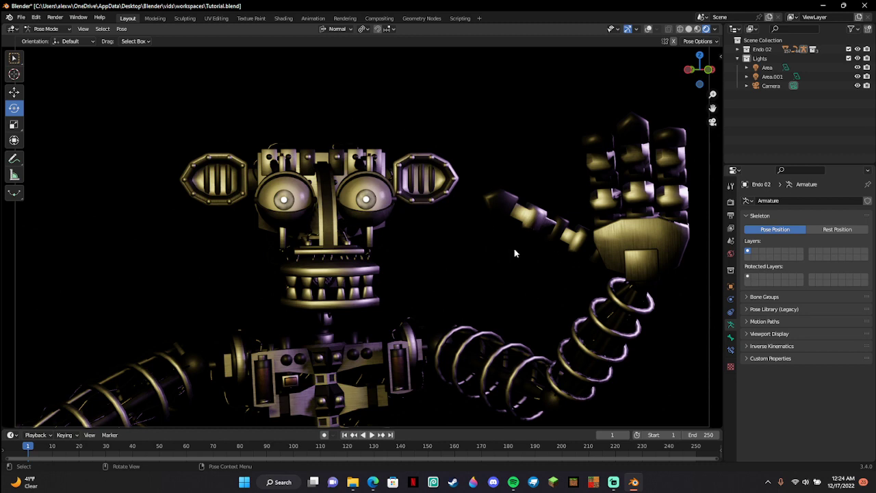
Show the overlays, select the upperArm.L bone and set the transform orientation to Global
left_click(648, 29)
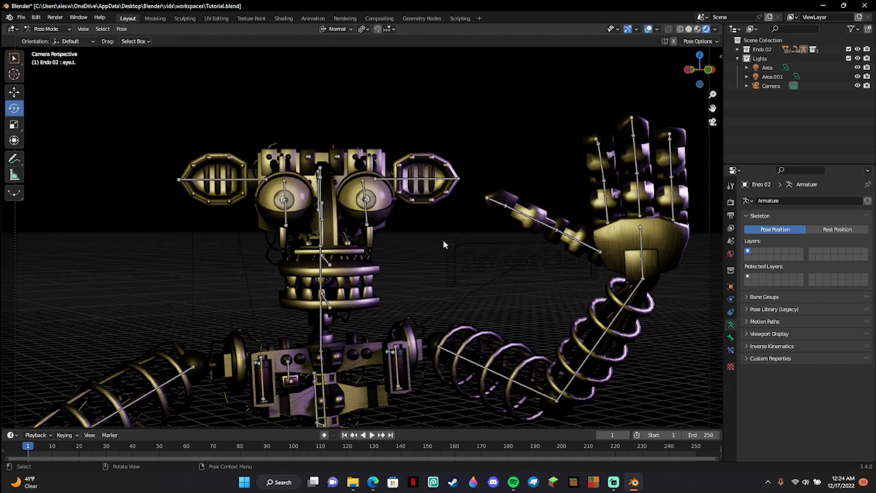
left_click(507, 383)
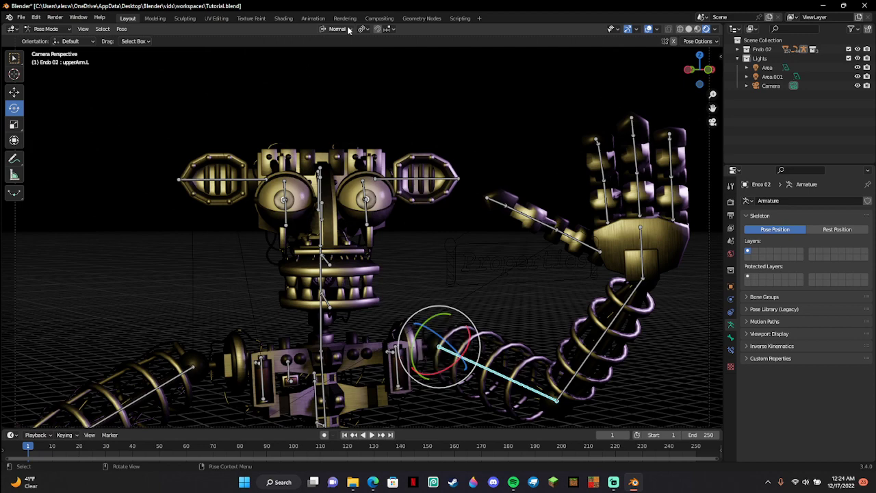
left_click(348, 30)
left_click(331, 56)
Try raising the upperArm.L bone with a rotation and undo it
left_click_drag(459, 342, 395, 195)
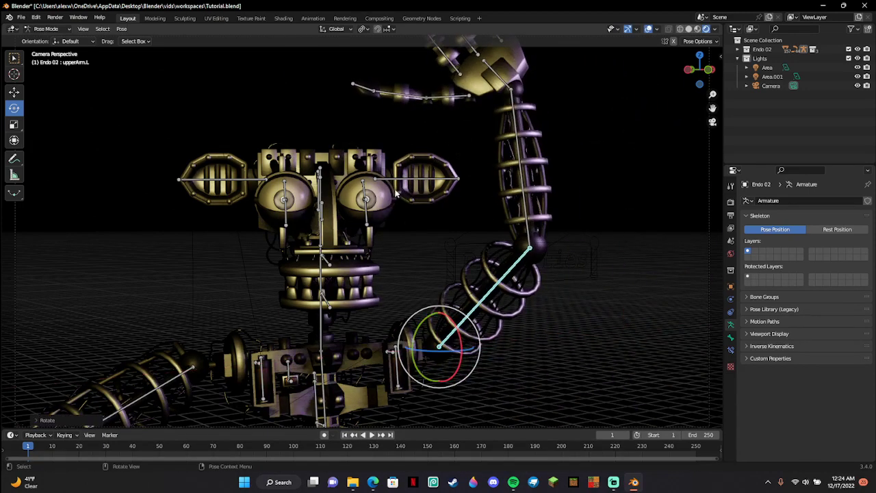
key("ctrl+z")
left_click(339, 28)
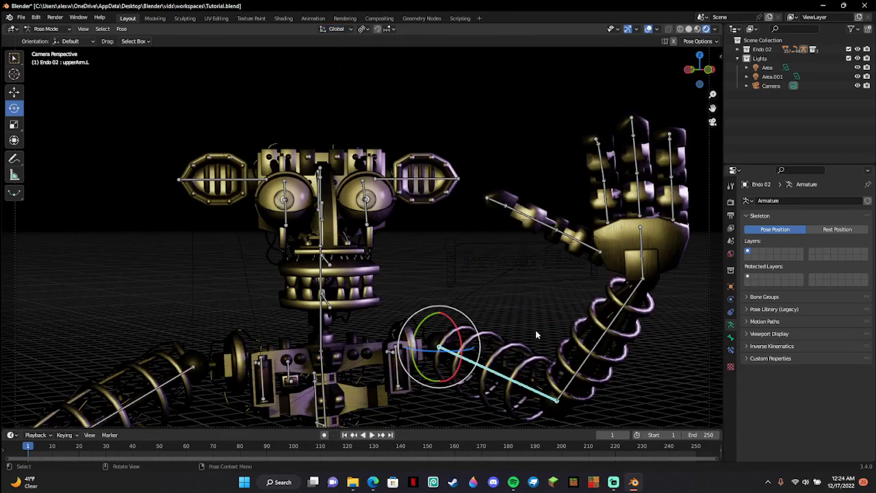
middle_click_drag(535, 330, 561, 328)
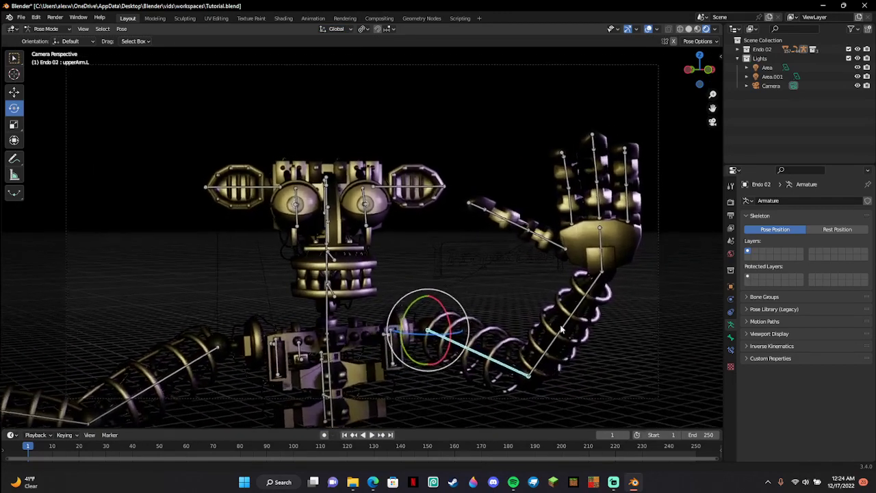
scroll(561, 327, "up", 1)
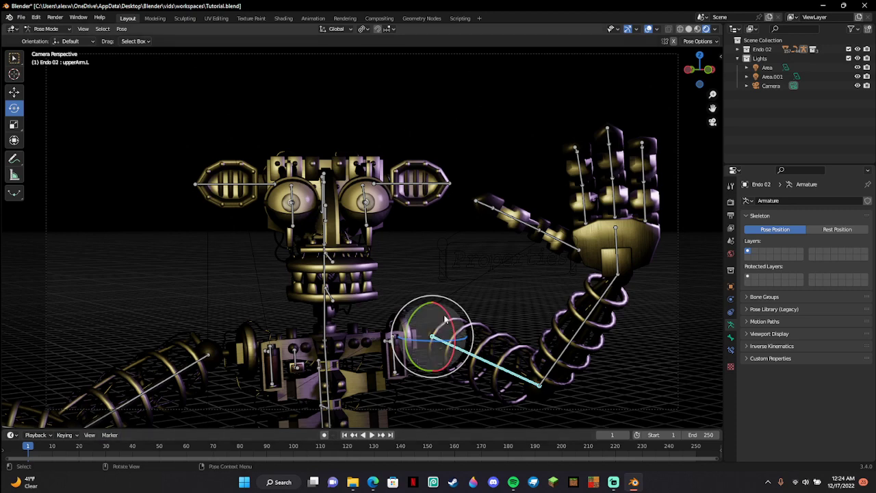
Insert a Location, Rotation & Scale keyframe for all bones at frame 1, deselect them and return to the camera view
key("a")
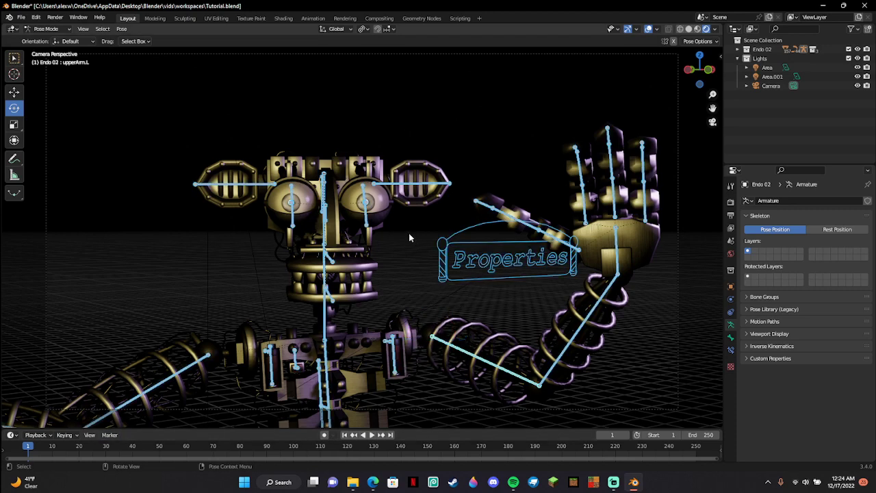
key("h")
key("alt+h")
key("i")
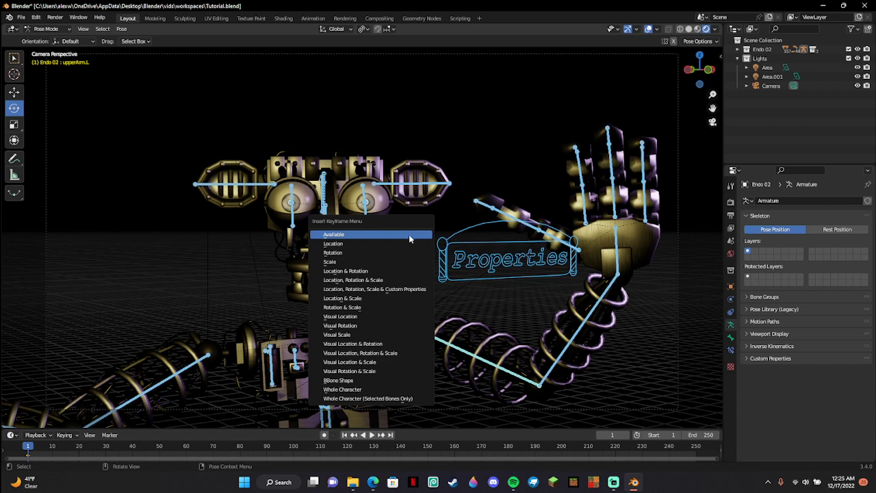
left_click(387, 281)
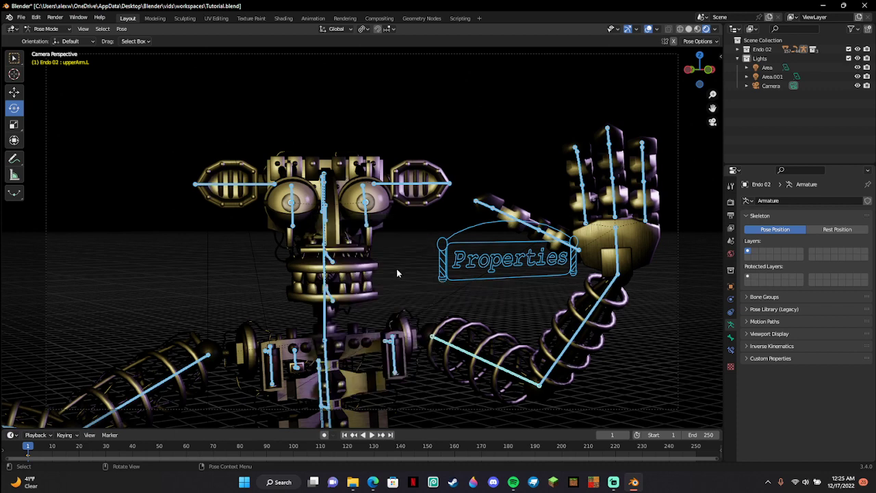
key("i")
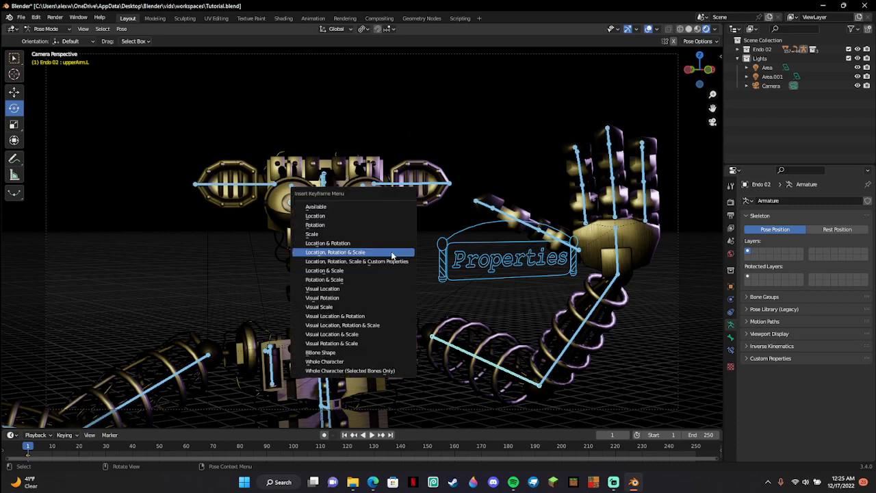
left_click(459, 307)
middle_click_drag(459, 306, 458, 314)
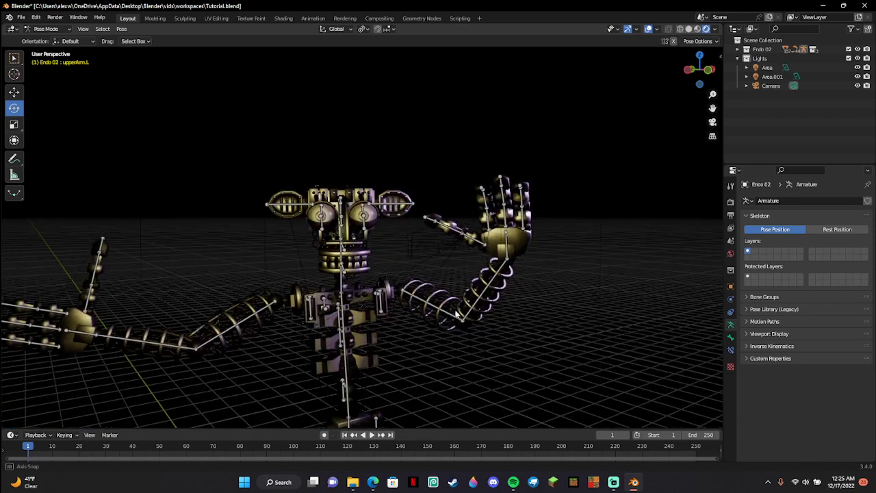
left_click(715, 124)
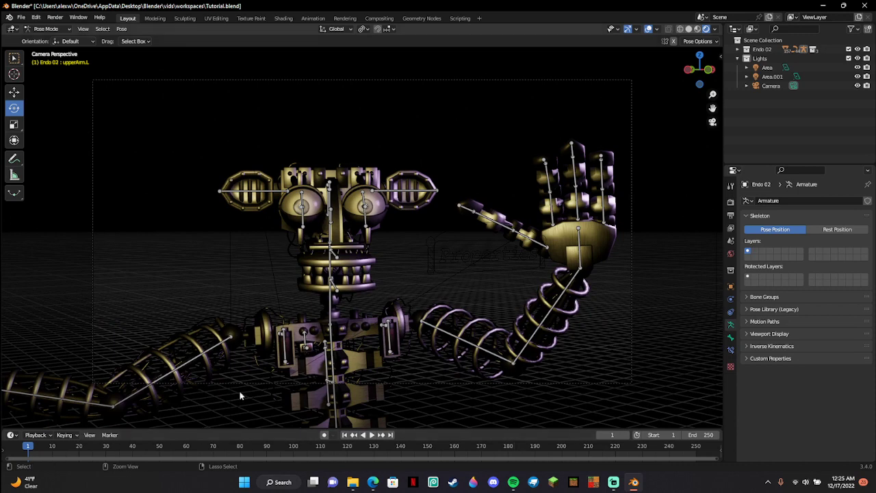
Select the upperArm.L bone and move the timeline to frame 10
left_click(449, 335)
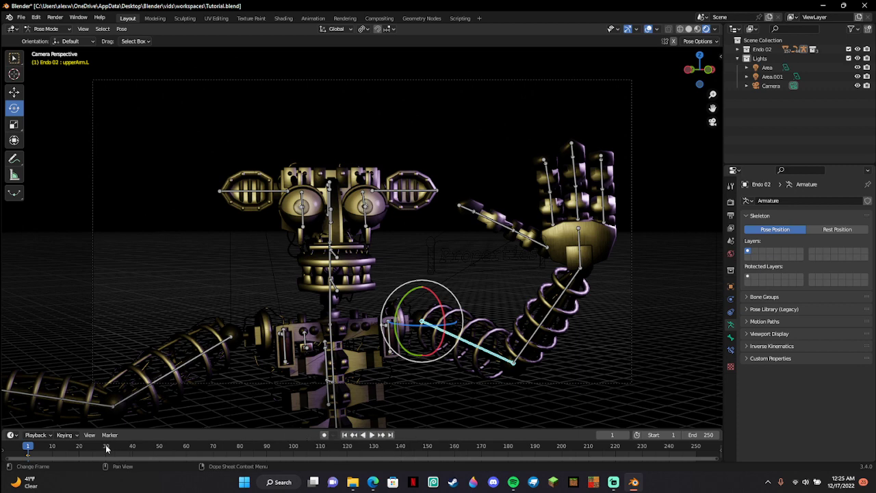
left_click(52, 445)
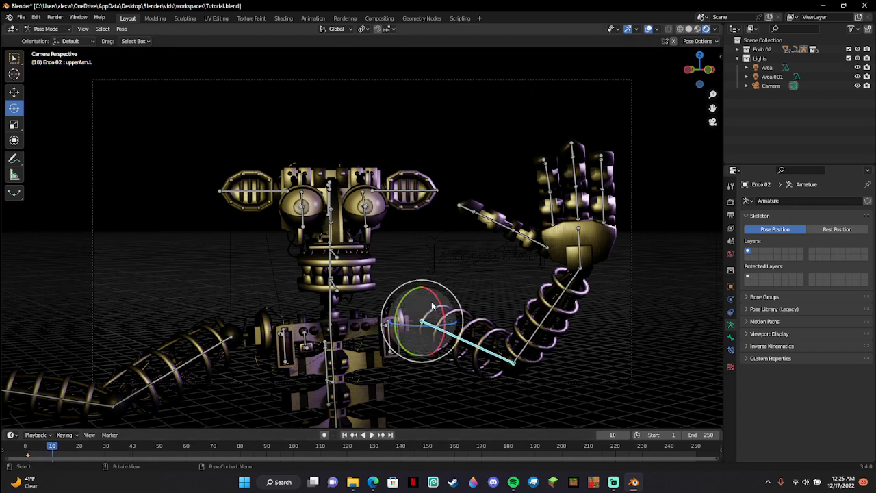
Try raising the upperArm.L bone at frame 10 and scrub the timeline without keying the pose
left_click_drag(440, 310, 436, 282)
key("i")
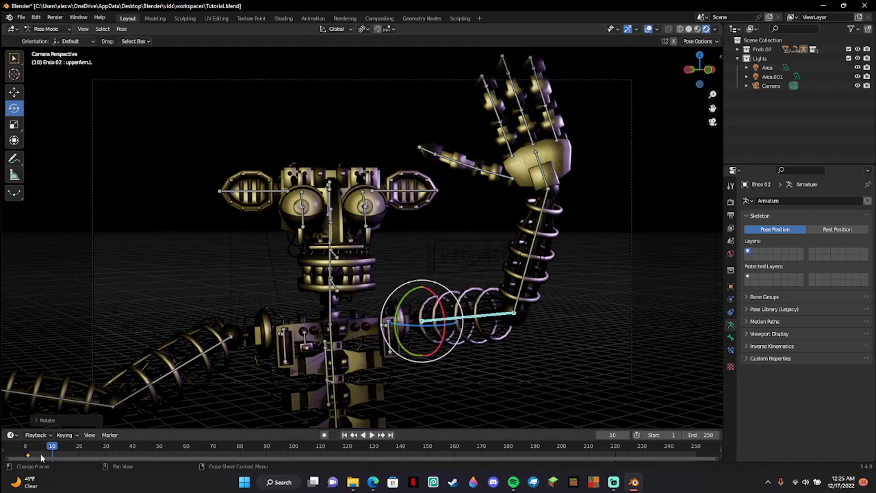
mouse_move(45, 448)
left_mouse_down()
mouse_move(28, 450)
mouse_move(52, 448)
left_mouse_up()
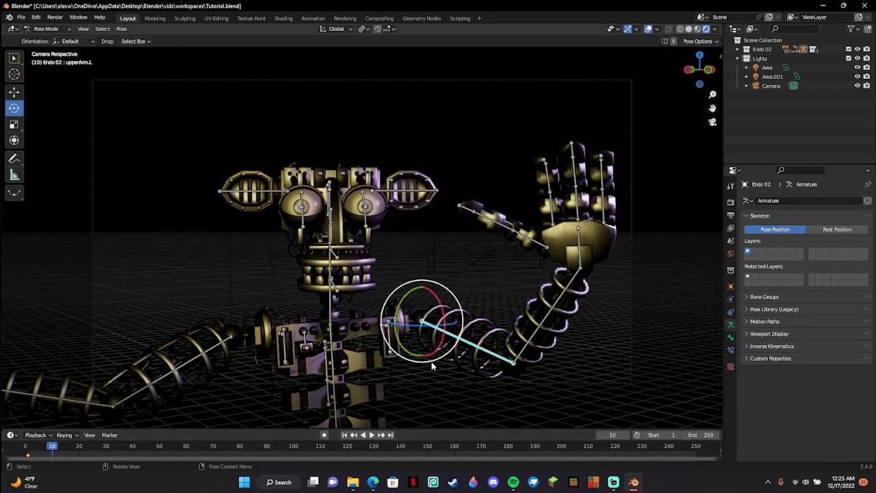
Raise the upperArm.L bone at frame 10, insert a Location & Rotation keyframe and play the animation from the start
left_click_drag(443, 311, 447, 270)
key("i")
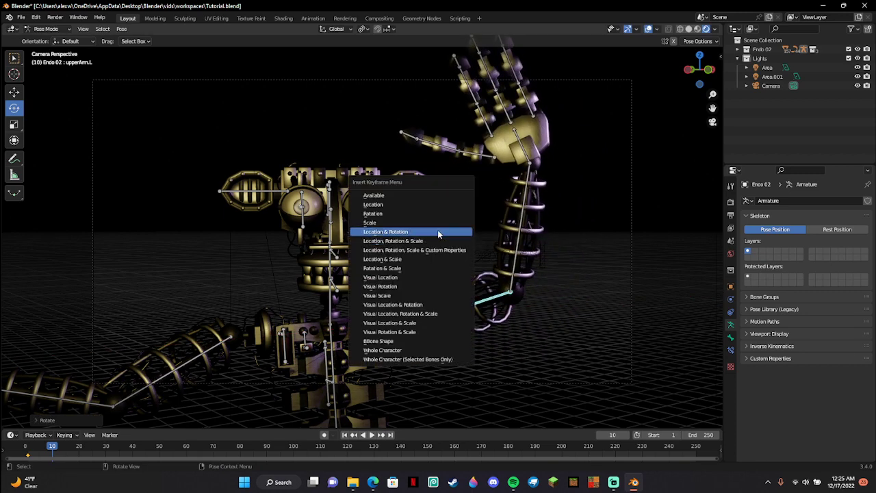
left_click(438, 234)
left_click(26, 450)
key("space")
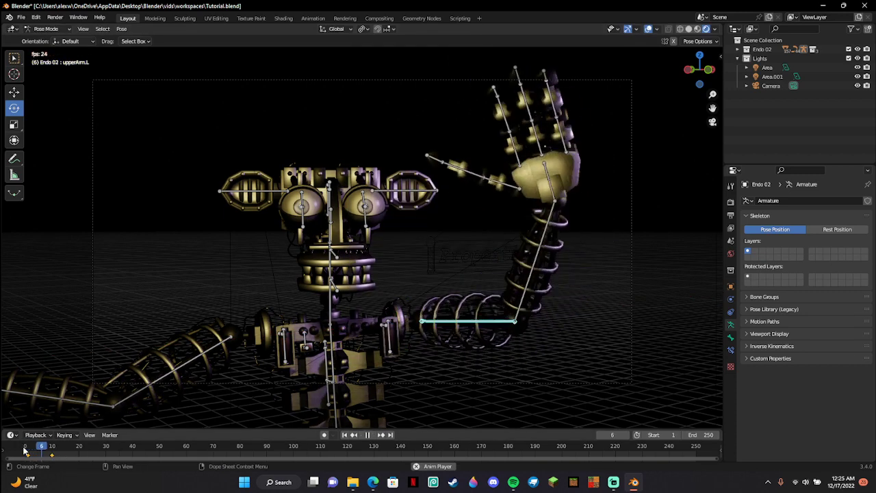
key("space")
Enable automatic keyframing at frame 10 and rotate the upperArm.L bone to a slightly raised, nearly horizontal pose
left_click_drag(47, 450, 53, 448)
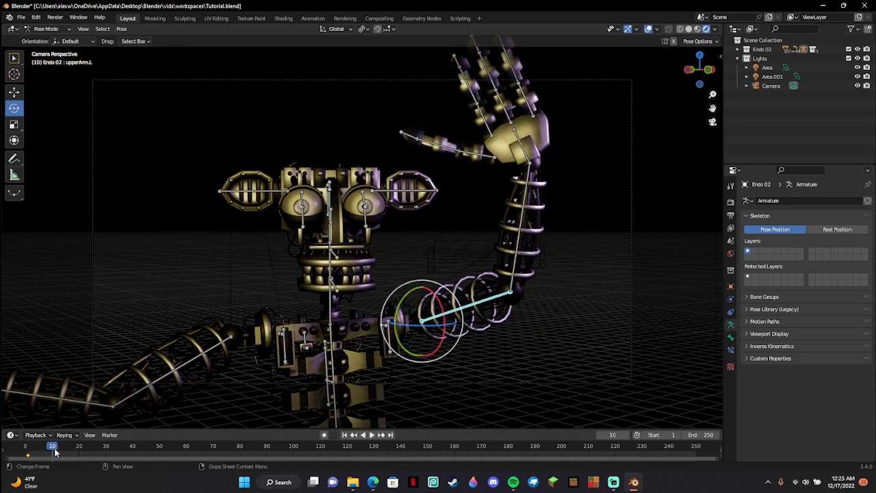
left_click(55, 452)
left_click(325, 435)
left_click_drag(447, 314, 443, 302)
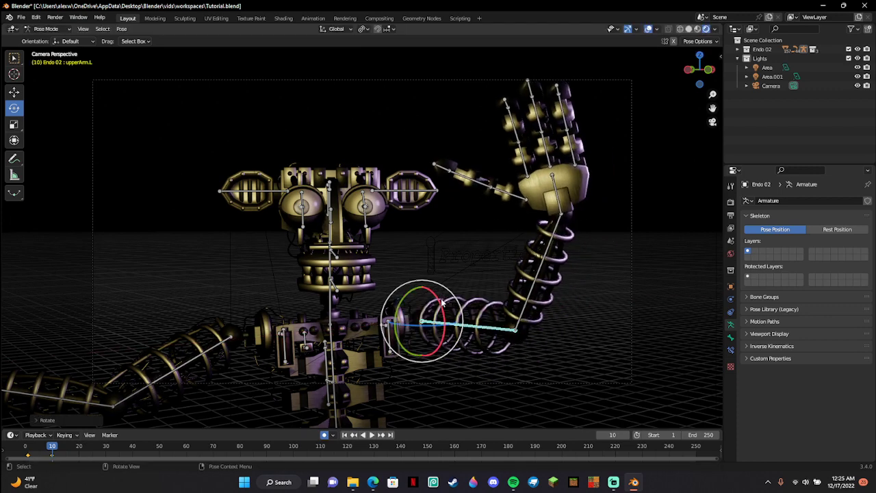
left_click(443, 303)
left_click(441, 318)
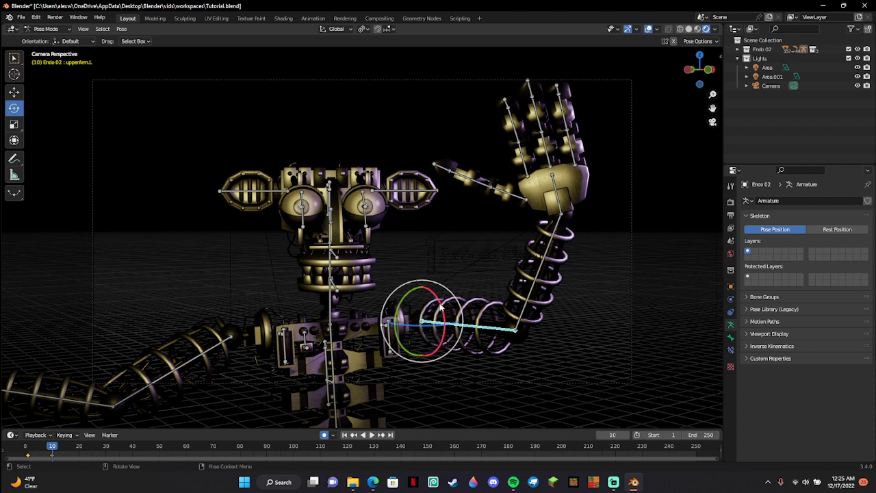
left_click_drag(442, 308, 434, 293)
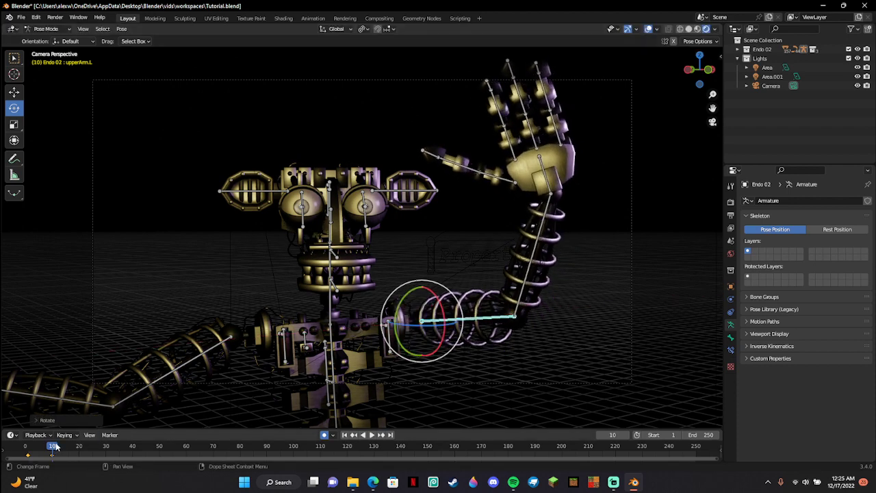
Advance to frame 14 and rotate the lowerArm.L bone outward, away from the head
key("space")
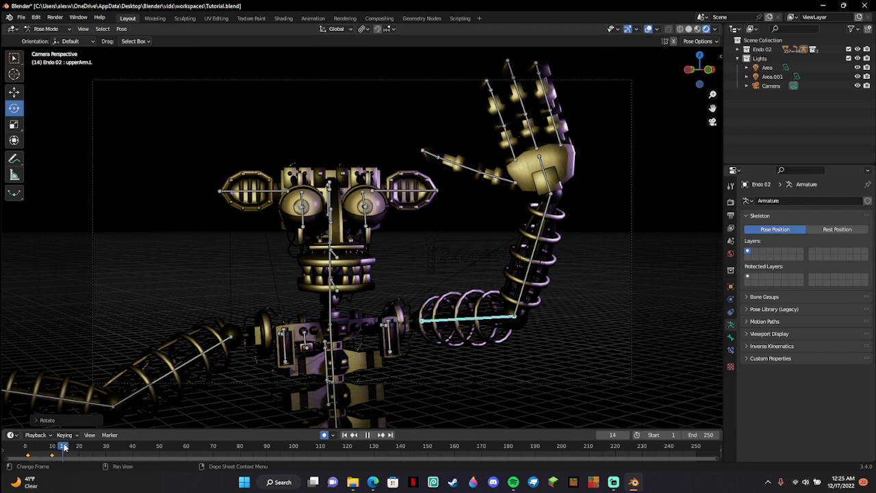
left_click(524, 267)
left_click_drag(540, 310, 548, 284)
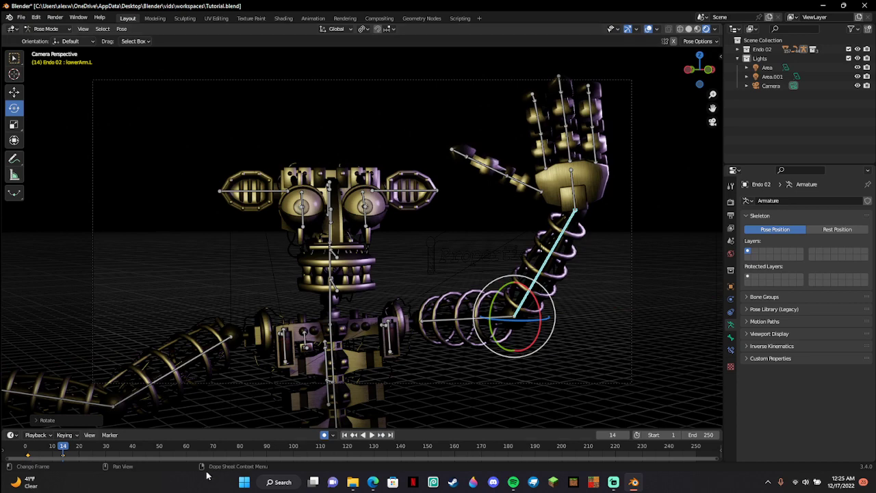
Move to frame 18 and rotate the hand.L bone outward, away from the head
left_click_drag(69, 445, 73, 446)
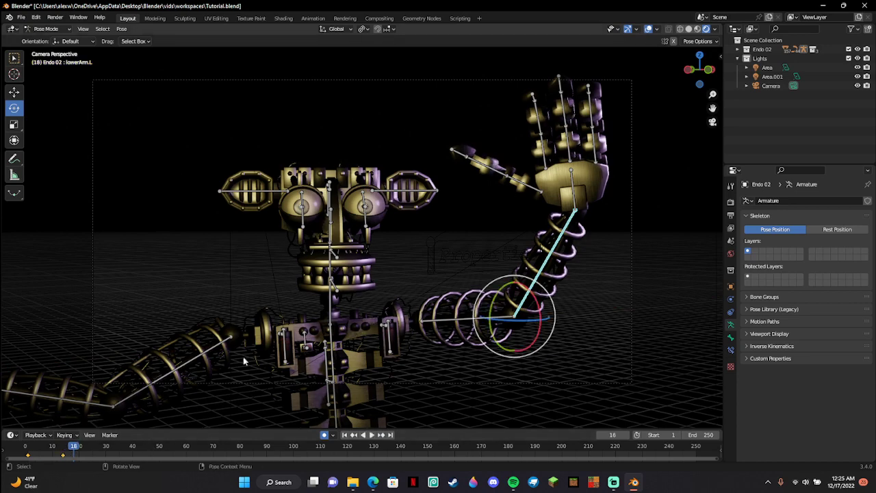
left_click(579, 202)
left_click_drag(599, 197, 579, 208)
Play the arm animation from the start of the timeline to review the movement
left_click_drag(61, 447, 26, 447)
key("space")
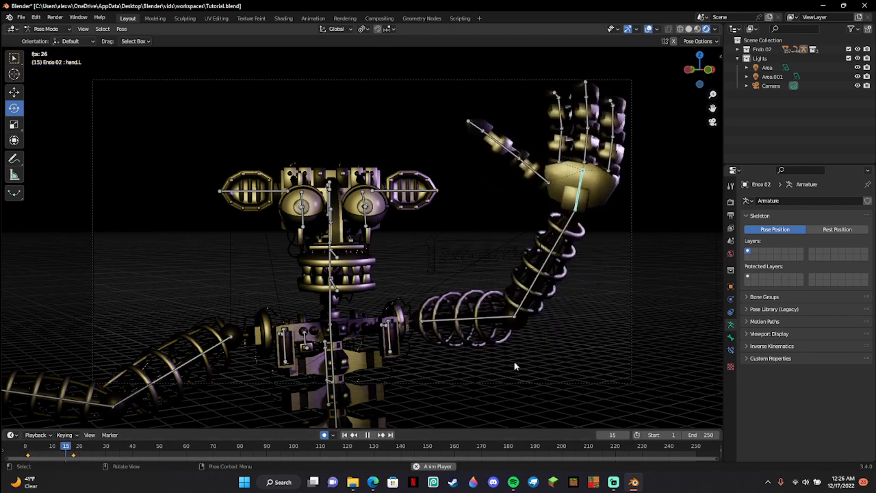
key("space")
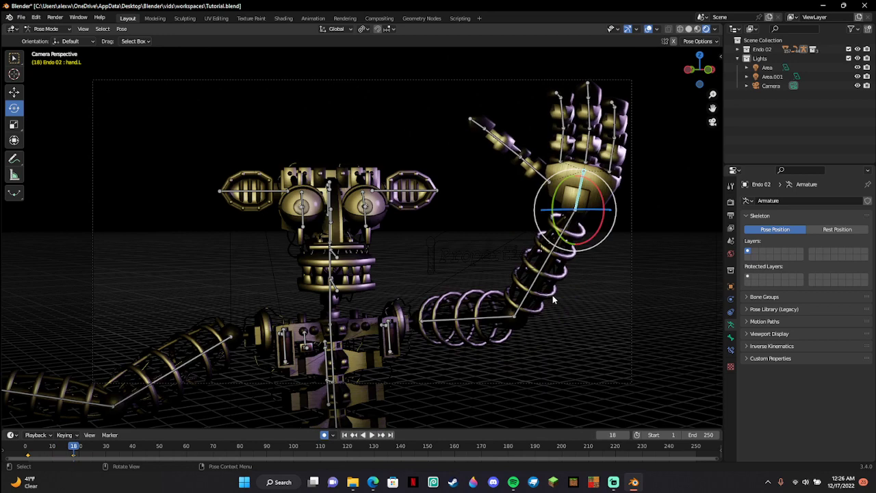
Set the output frame rate to 30 fps in the scene's format settings
left_click(735, 215)
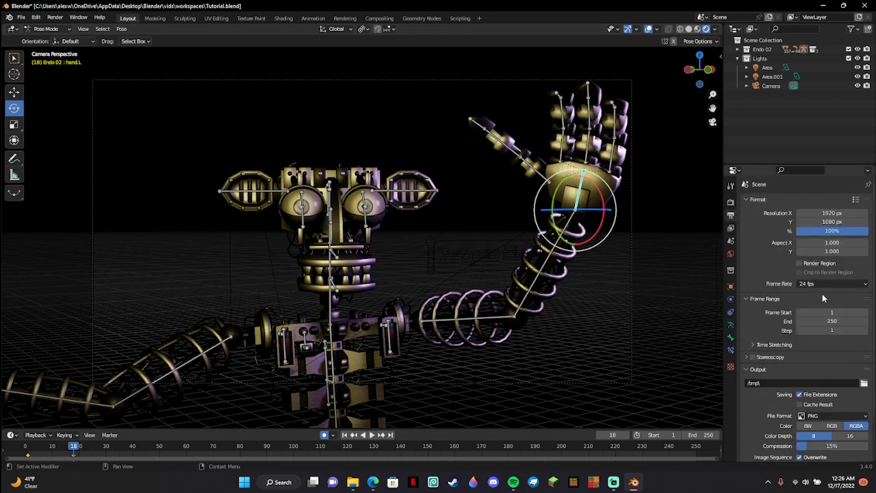
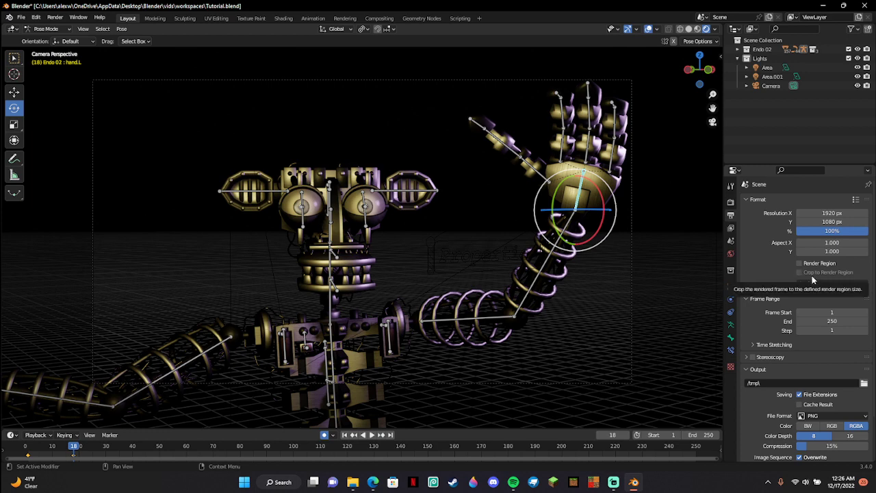
left_click(841, 284)
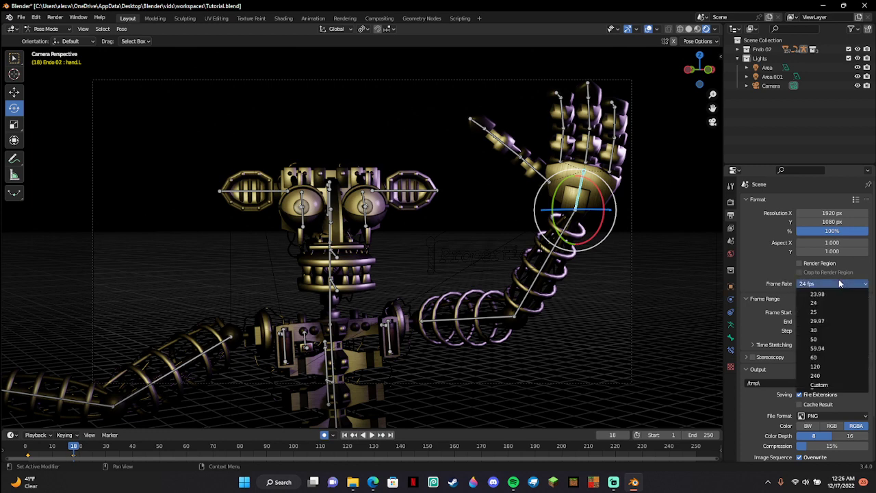
right_click(827, 331)
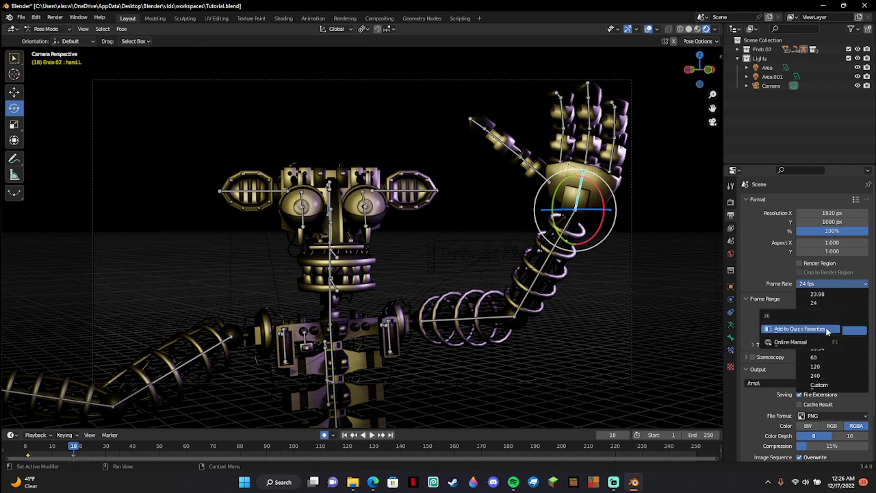
left_click(845, 285)
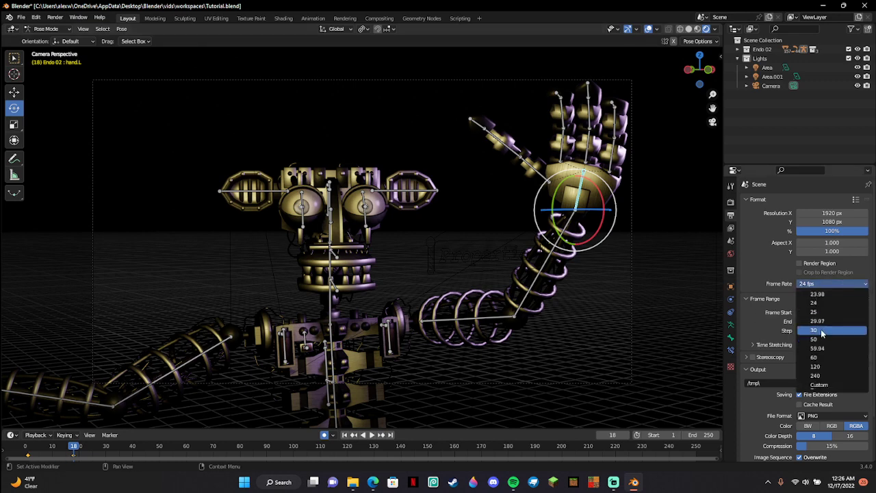
left_click(810, 331)
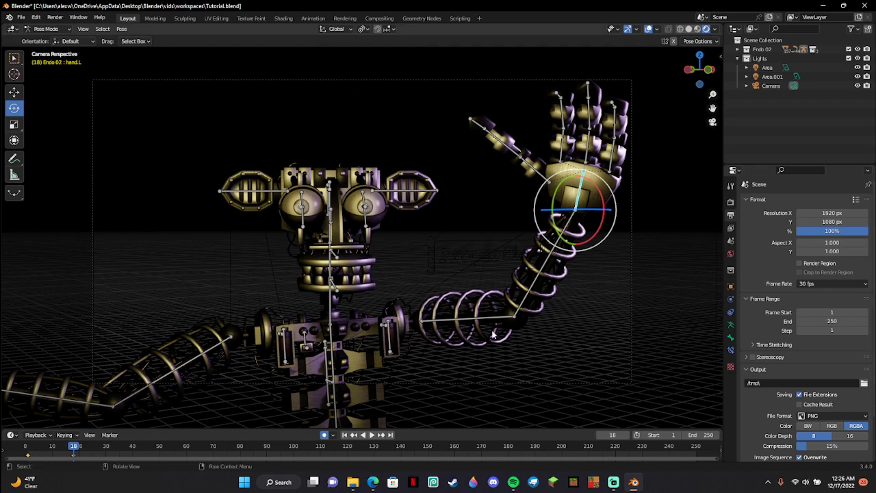
Play the arm animation repeatedly from the start of the timeline to review its speed at 30 fps
left_click_drag(39, 449, 28, 450)
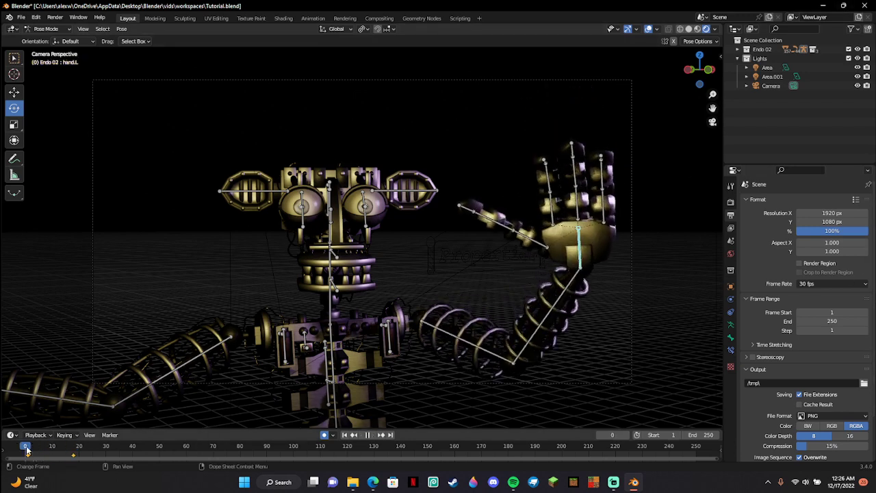
key("space")
left_click(28, 450)
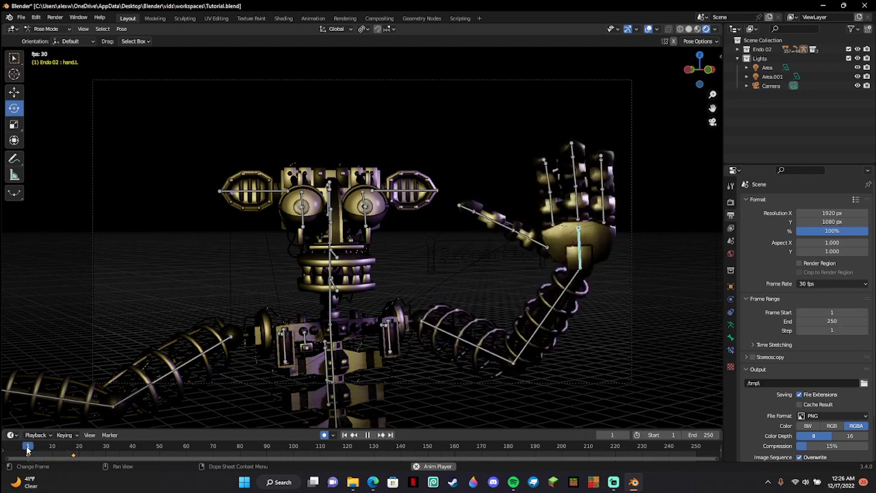
left_click(26, 449)
left_click(25, 450)
left_click(25, 450)
left_click(26, 450)
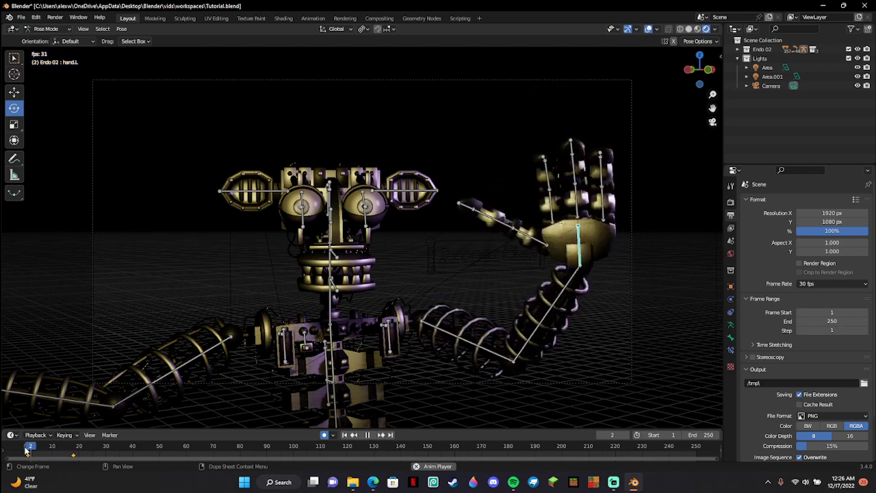
key("space")
Select the spine bone and rotate it slightly with free trackball rotation at frames 13 and 22
left_click(336, 370)
scroll(243, 392, "down", 5)
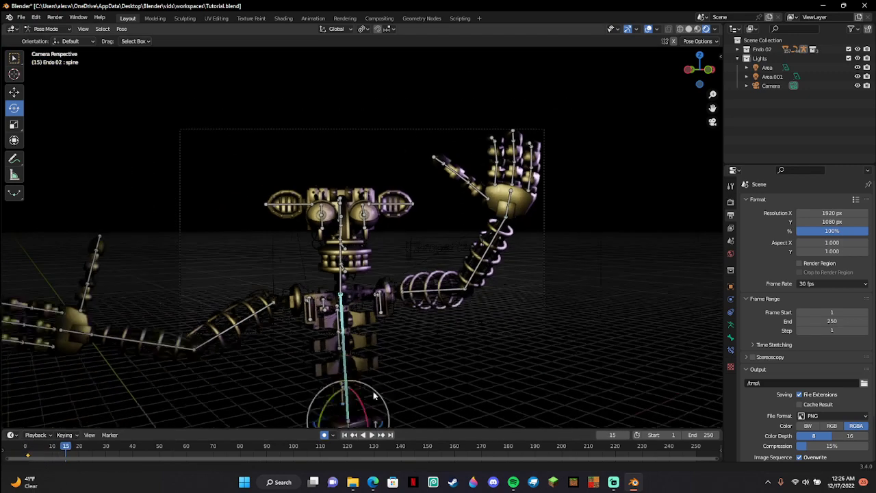
left_click(49, 454)
key("space")
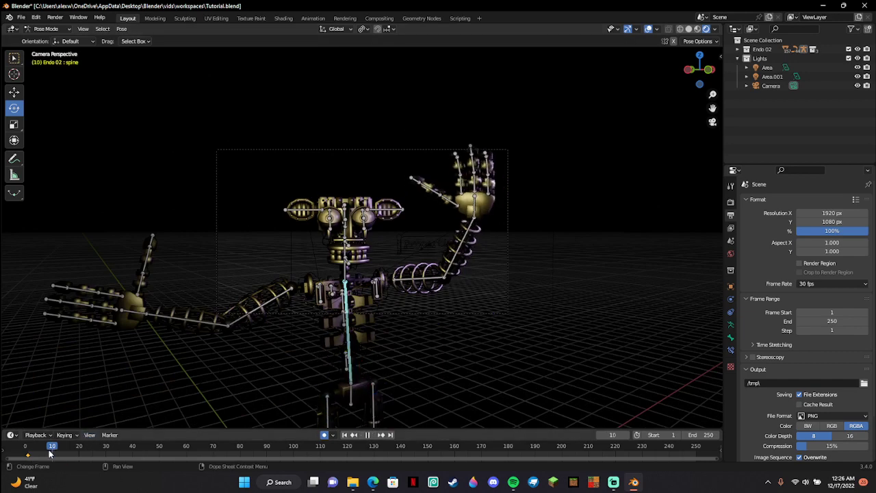
key("r")
key("r")
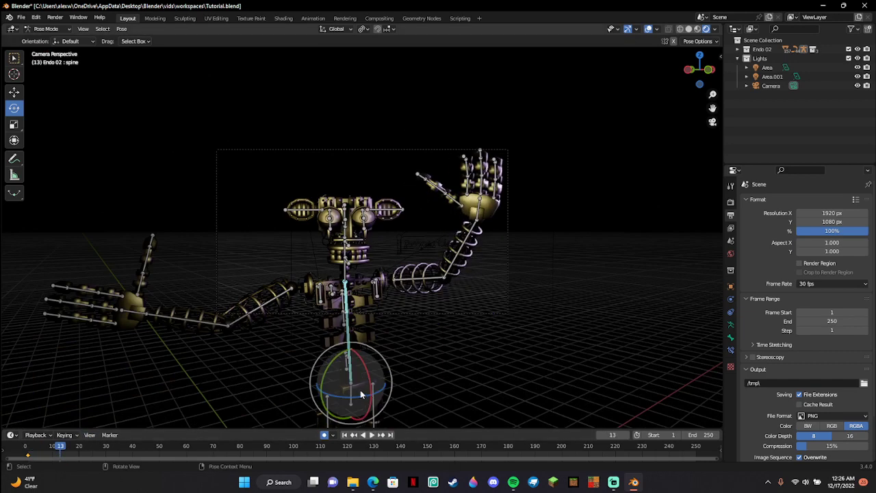
left_click(354, 392)
key("space")
left_click(353, 390)
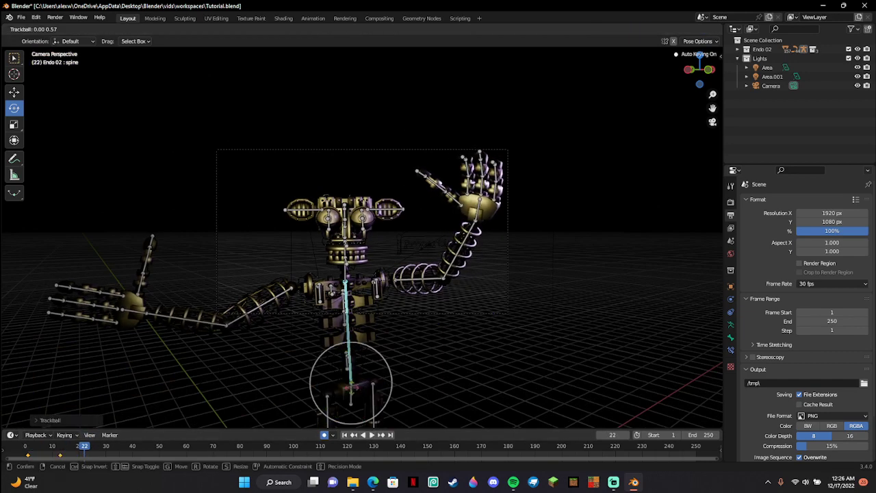
Replay the animation from frame 1 to review the spine movement together with the arm wave
left_click(28, 450)
key("space")
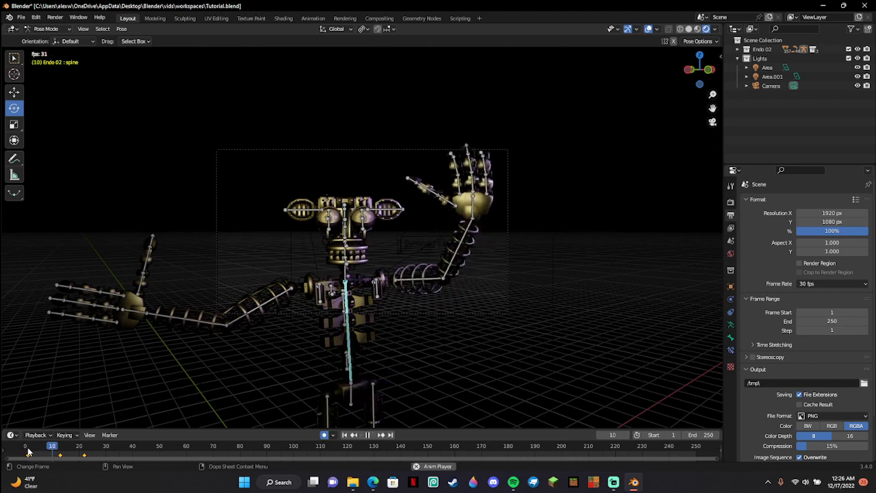
left_click(28, 451)
left_click(28, 450)
left_click(28, 451)
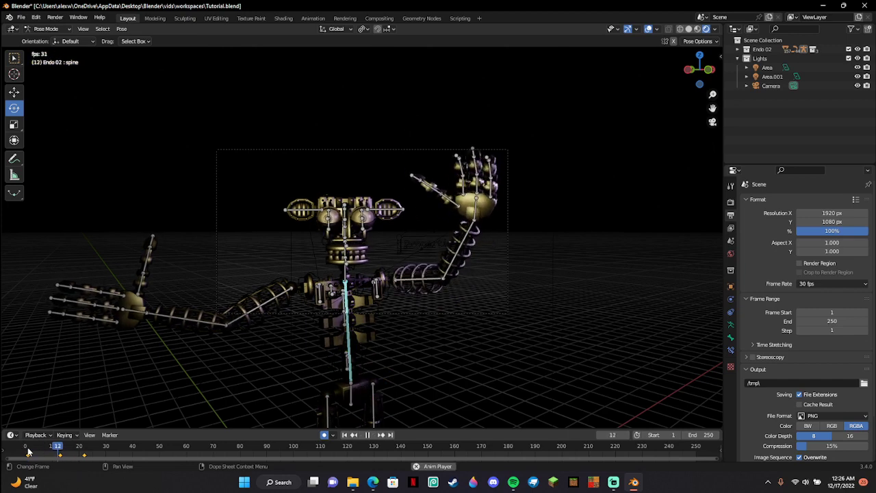
left_click(55, 454)
key("space")
At frame 13, rotate the lowerjaw bone downward using Normal transform orientation so the mouth opens
left_click(61, 449)
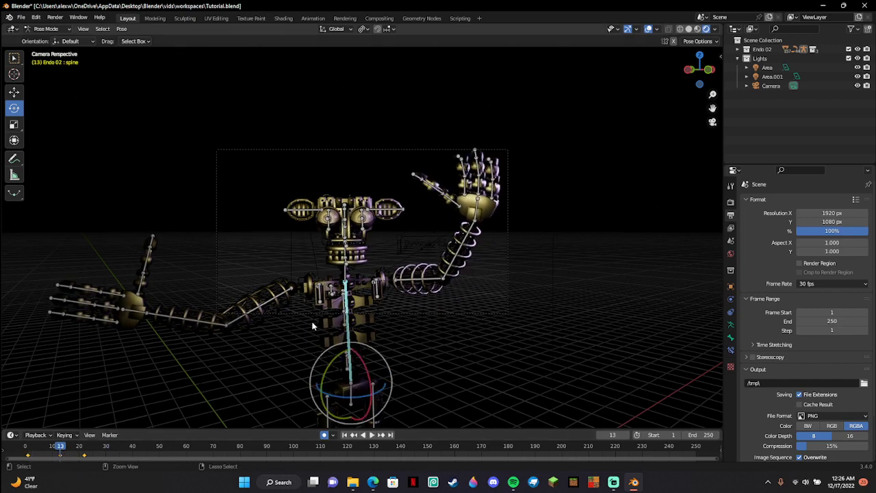
scroll(310, 328, "up", 3)
left_click(330, 236)
left_click(339, 263)
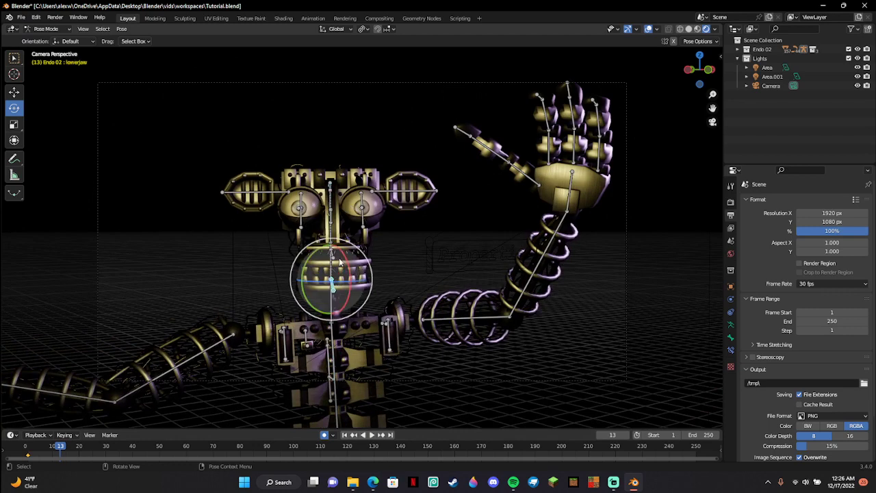
left_click(336, 29)
left_click(323, 78)
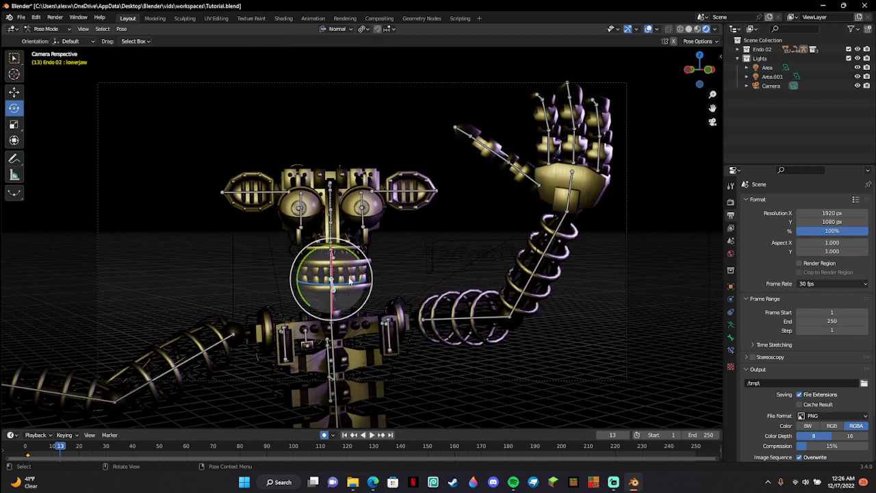
left_click_drag(332, 291, 333, 308)
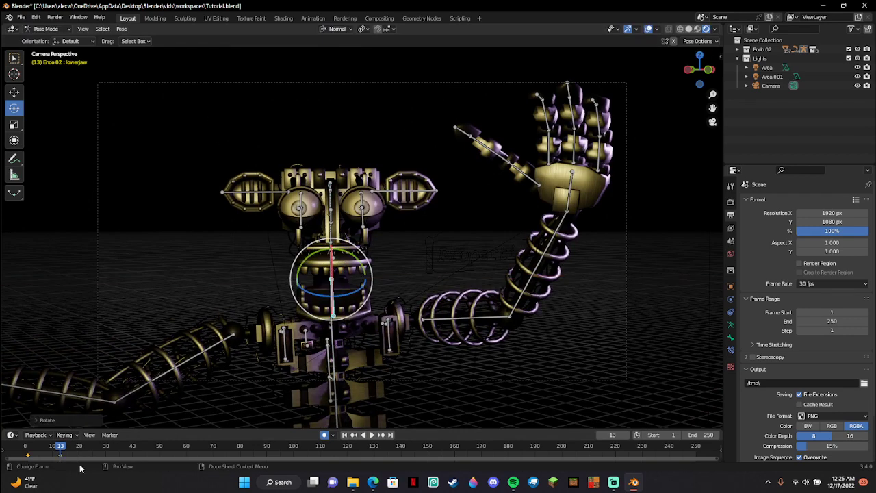
Play the animation from the start to review the jaw opening, and stop at frame 17
left_click_drag(35, 449, 24, 449)
key("space")
left_click(24, 448)
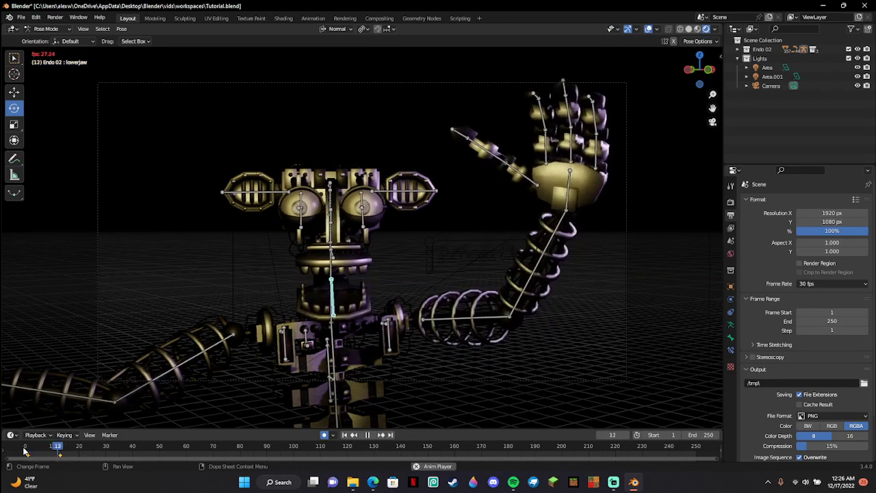
key("space")
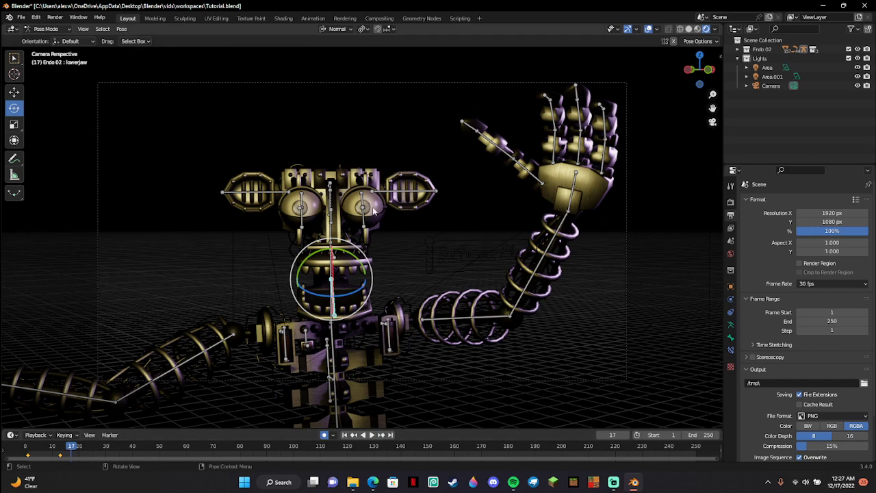
Hide the viewport overlays and rotate both eyes together at frame 17
left_click(649, 28)
left_click_drag(348, 209, 181, 367)
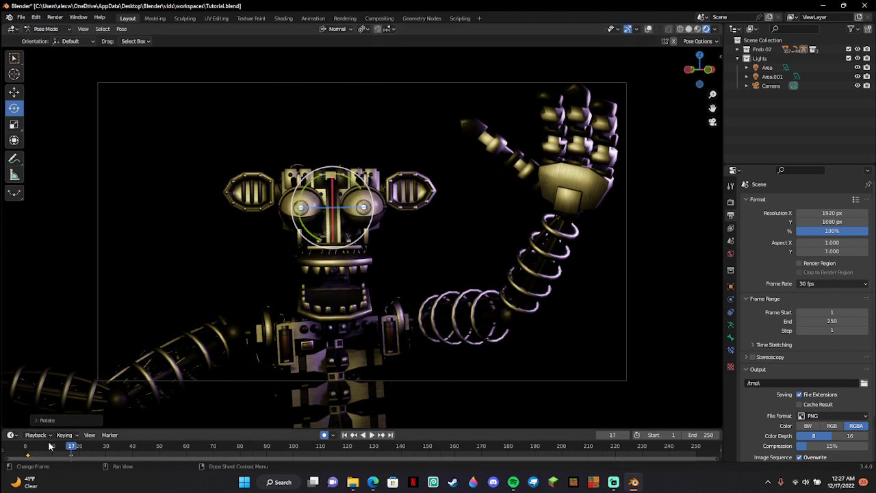
Play the animation from the start without overlays to review the combined eye, jaw and arm motion
left_click(26, 446)
key("space")
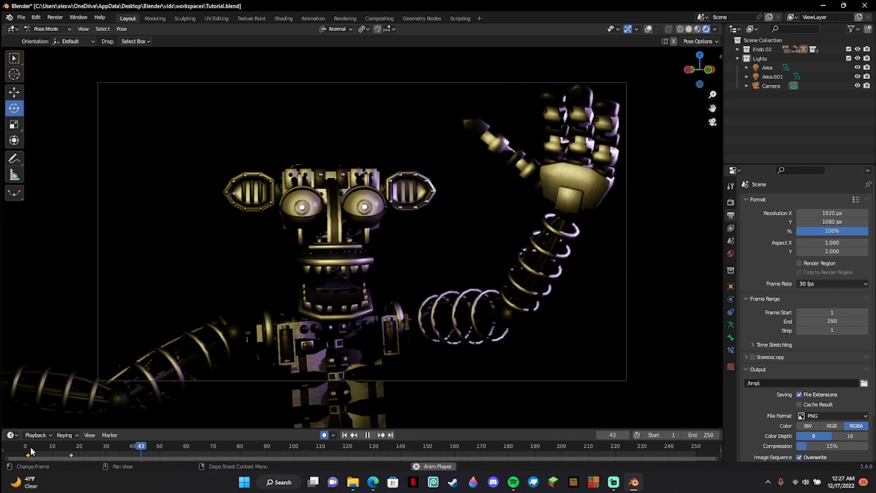
left_click(30, 451)
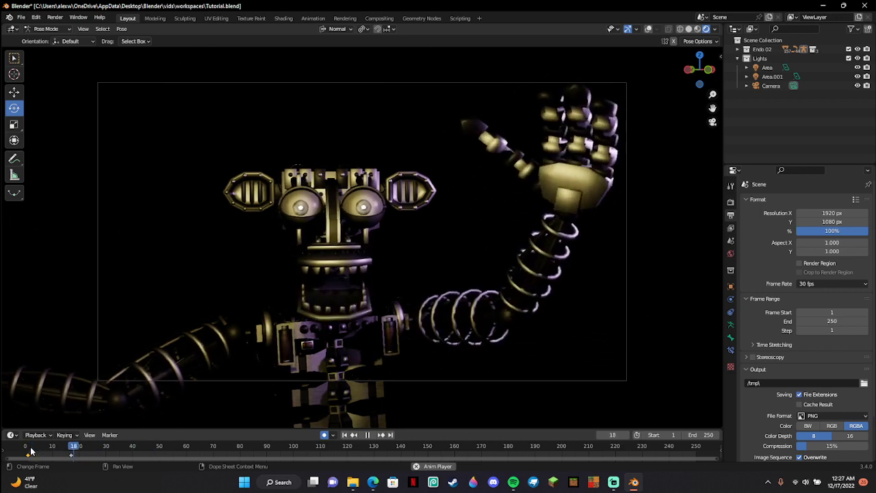
left_click(30, 451)
key("space")
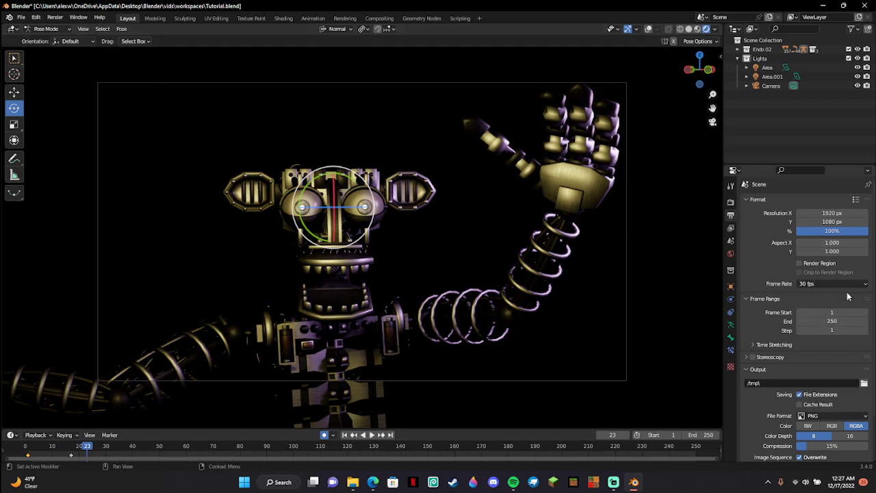
Set the frame rate to 24 fps and replay the animation from the start to compare its speed
left_click(847, 285)
left_click(827, 303)
key("space")
left_click(25, 447)
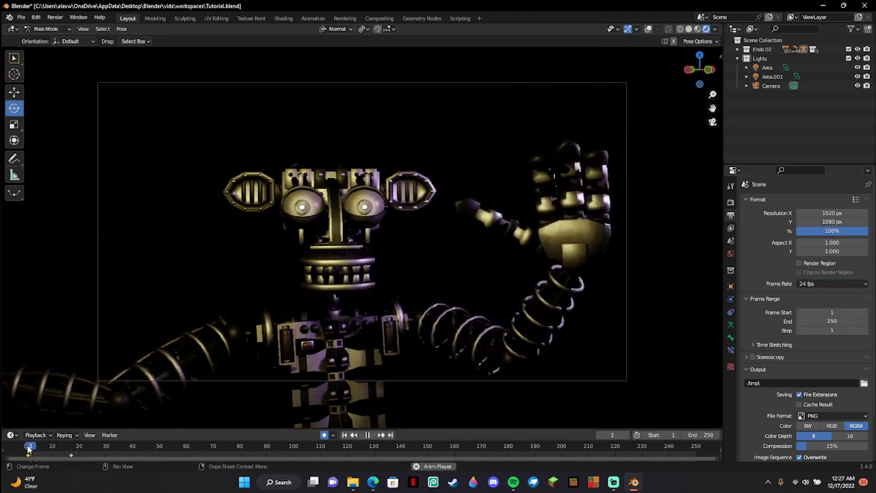
right_click(28, 449)
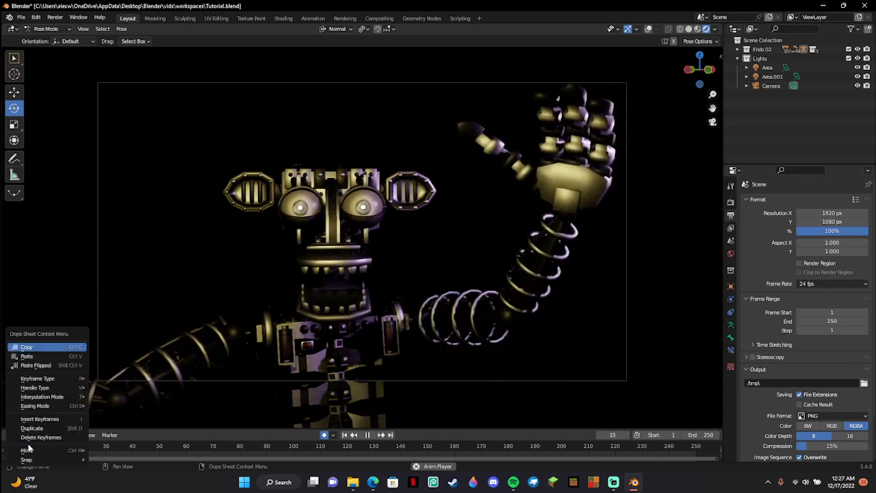
Set the frame rate back to 30 fps and replay the animation from frame 1
left_click(832, 283)
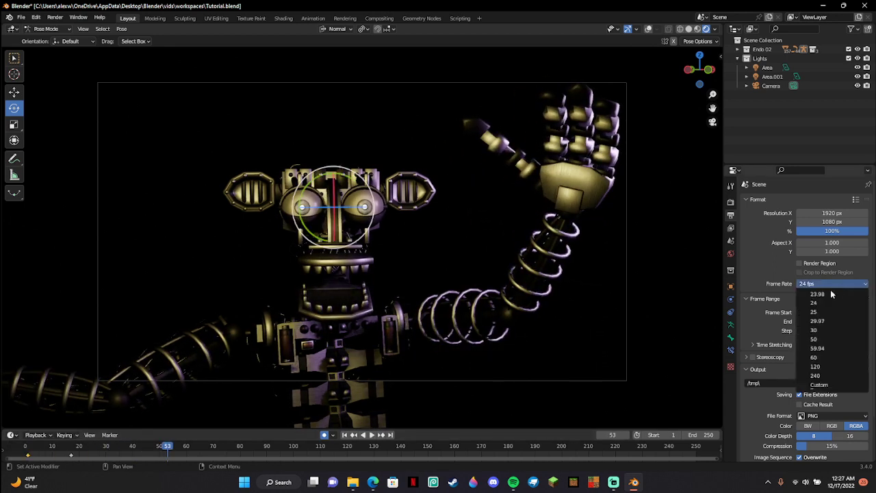
left_click(820, 331)
left_click(28, 450)
key("space")
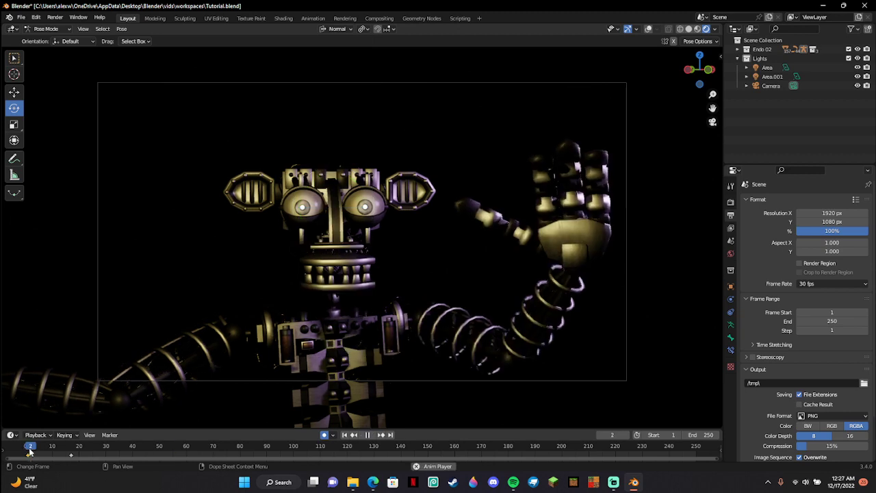
key("space")
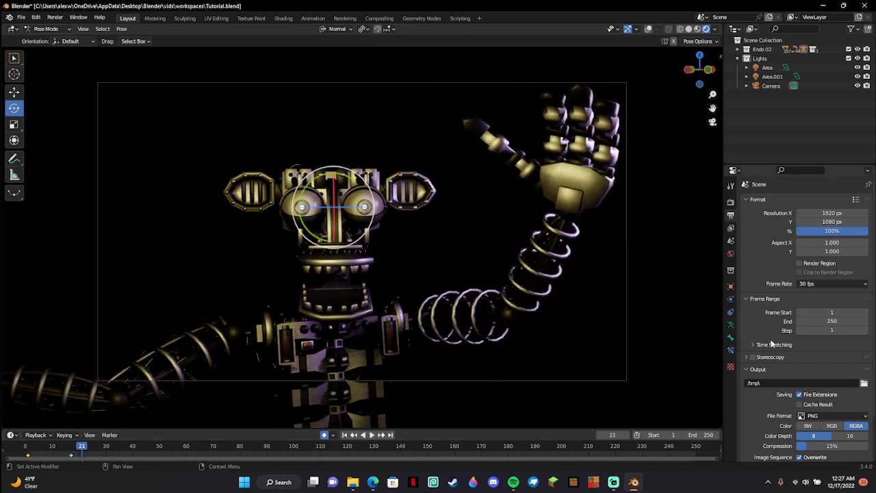
Set the frame rate to 60 fps and play the animation from the start of the timeline
left_click(825, 284)
left_click(831, 358)
left_click(31, 449)
key("space")
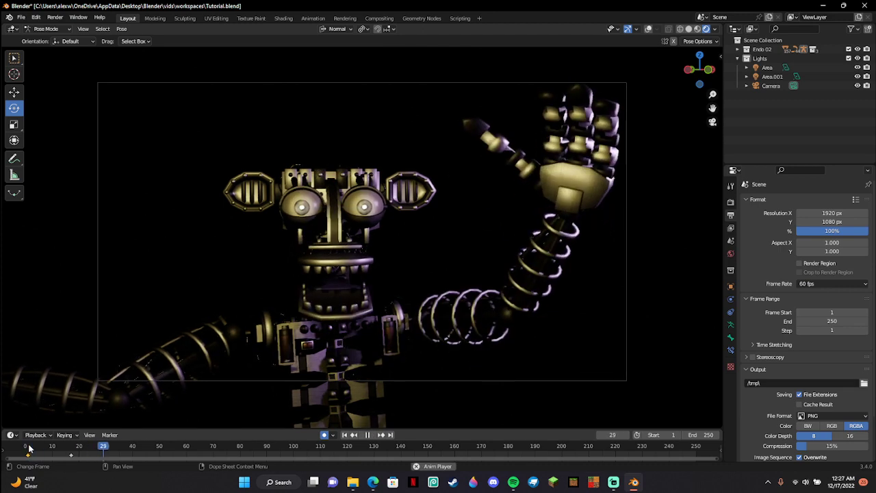
key("space")
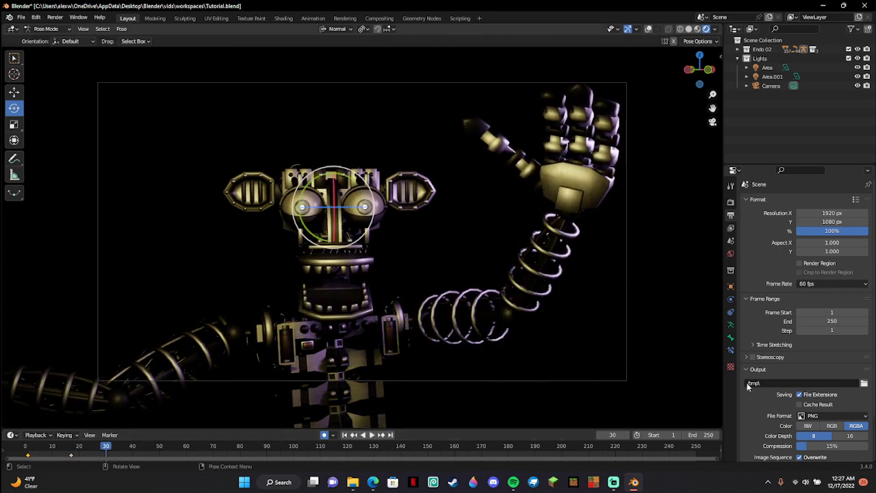
Set a custom frame rate of 43 fps and play the animation from the start of the timeline
left_click(832, 284)
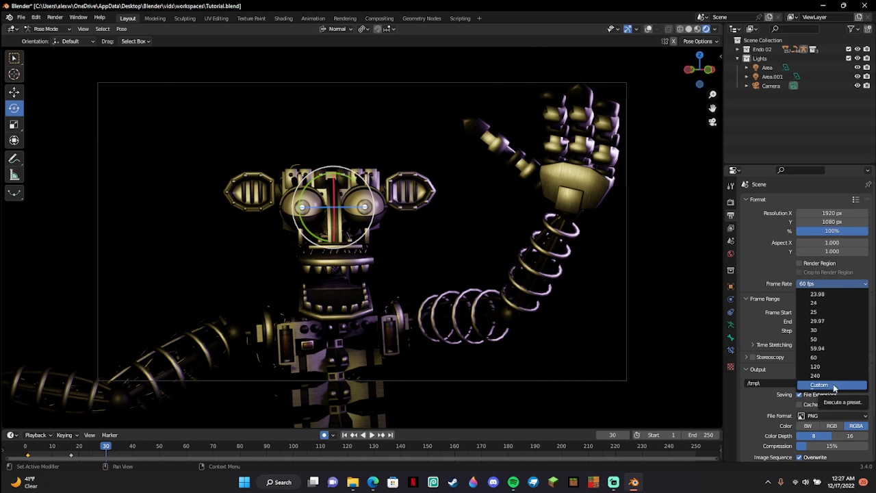
left_click(835, 387)
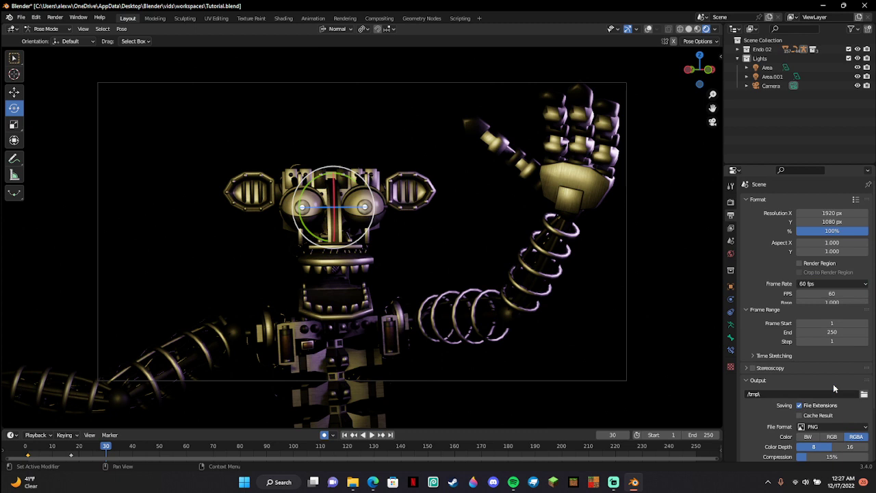
left_click(838, 284)
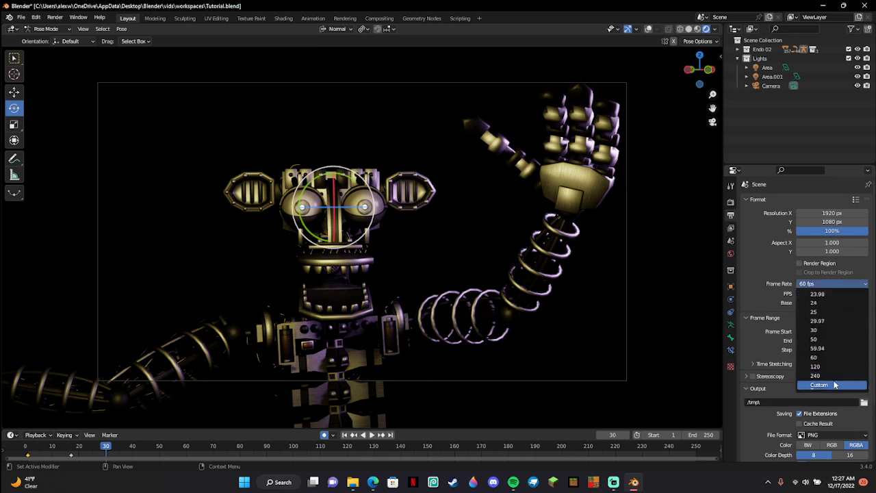
left_click(834, 385)
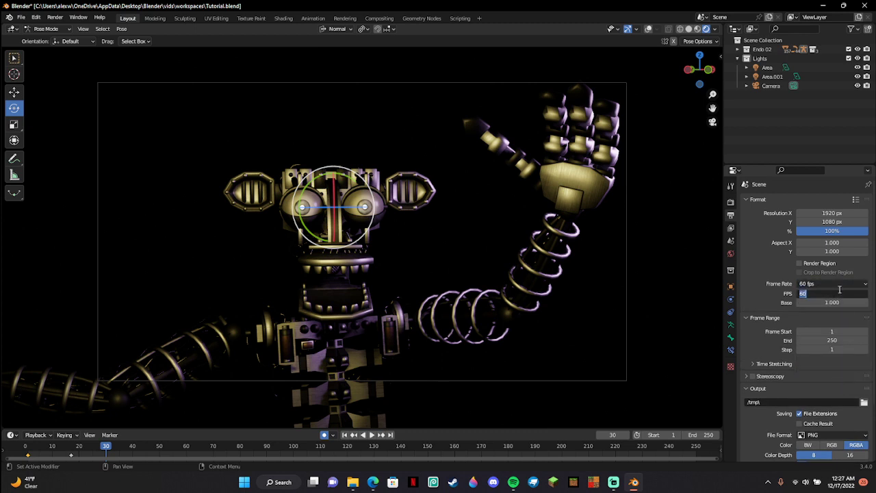
left_click(840, 293)
type("43")
key("Return")
left_click(28, 453)
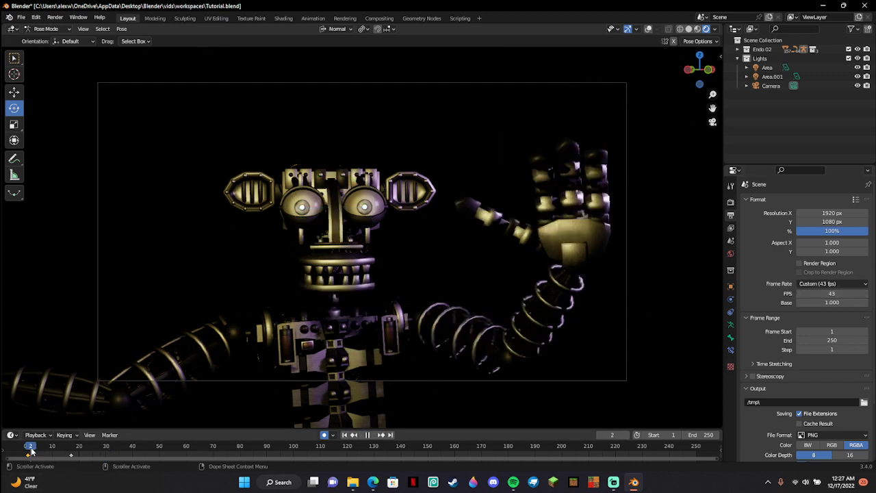
key("space")
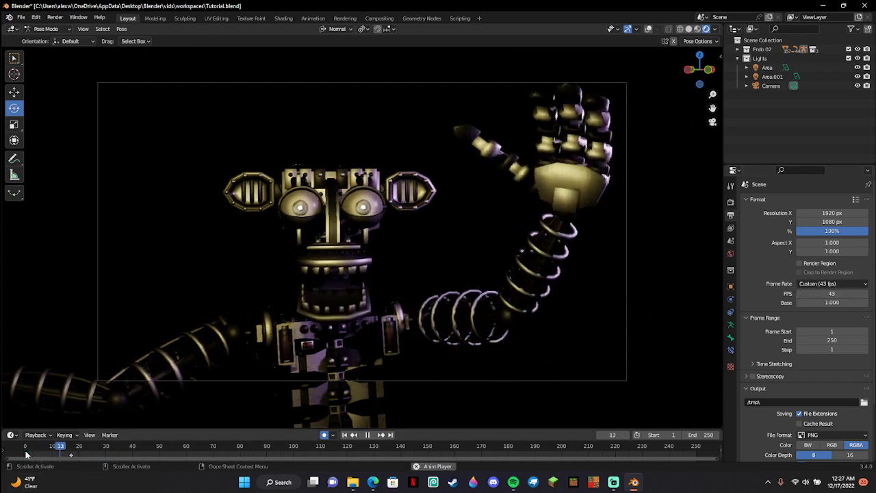
key("space")
Replay the animation from the start at a frame rate of 30 fps and save the file
left_click(832, 284)
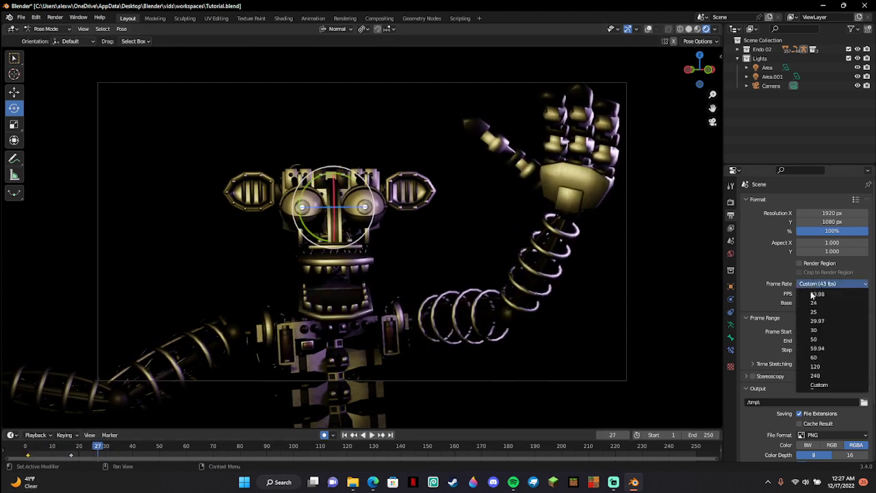
left_click(810, 332)
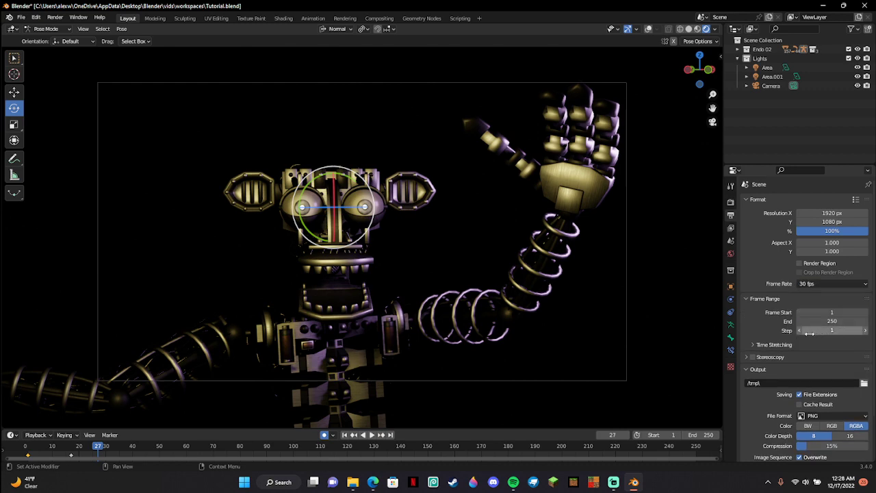
left_click(28, 446)
key("space")
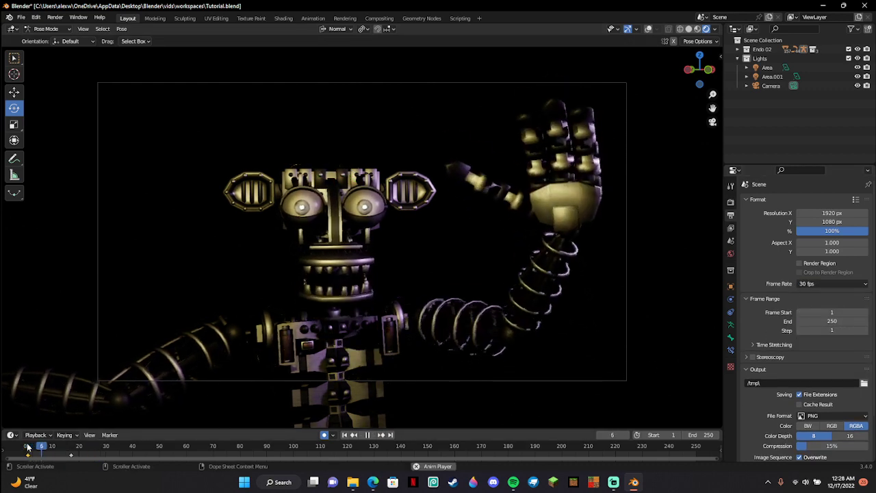
key("space")
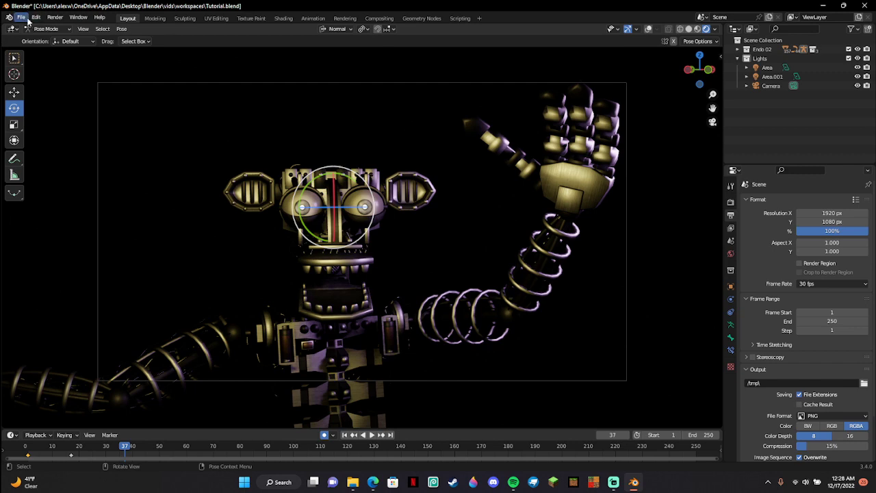
left_click(23, 18)
left_click(32, 76)
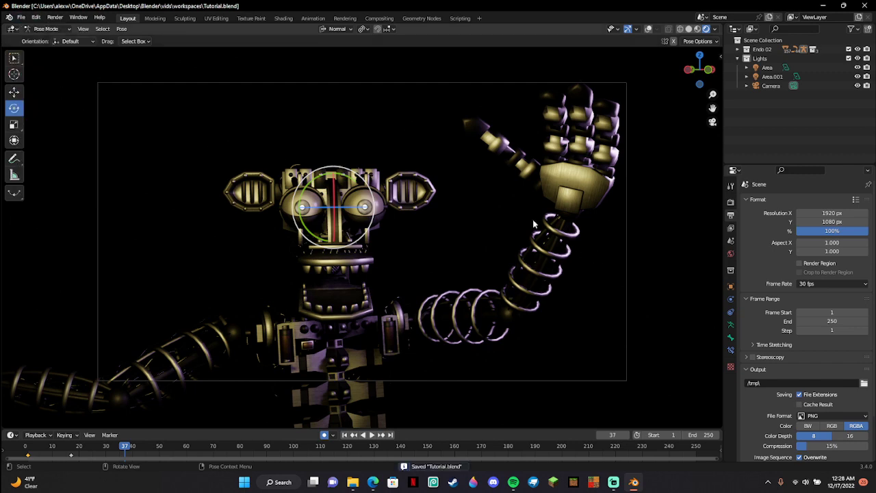
Show the viewport overlays again and select the endoskeleton's pelvis bone with the Move tool
middle_click_drag(522, 224, 549, 235)
left_click(649, 29)
middle_click_drag(515, 304, 461, 130)
left_click(322, 244)
left_click(322, 244)
left_click(14, 91)
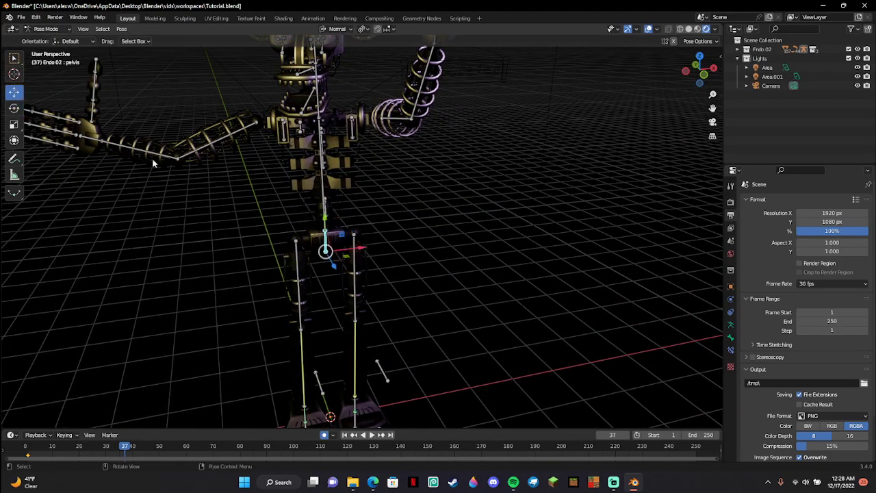
Try moving the pelvis bone downward to test how the legs and feet respond
middle_click_drag(356, 229, 368, 354)
middle_click_drag(370, 391, 499, 215, "shift")
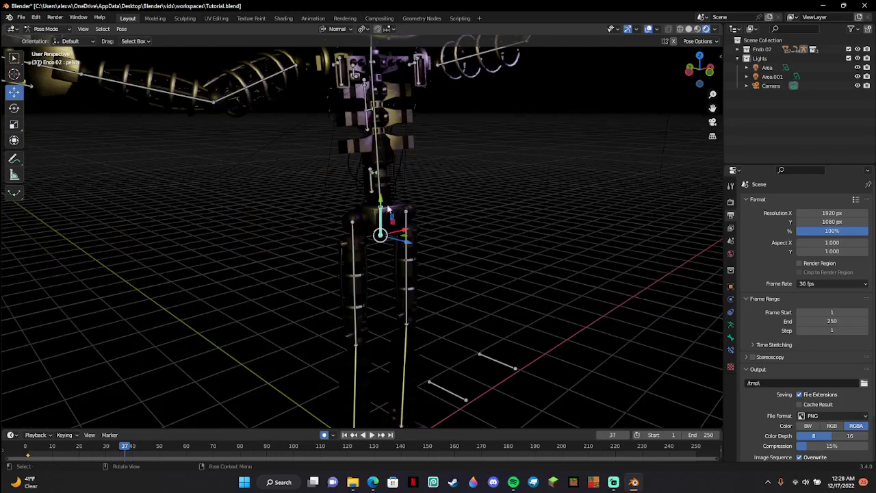
left_click_drag(382, 207, 392, 279)
middle_click_drag(490, 345, 330, 127)
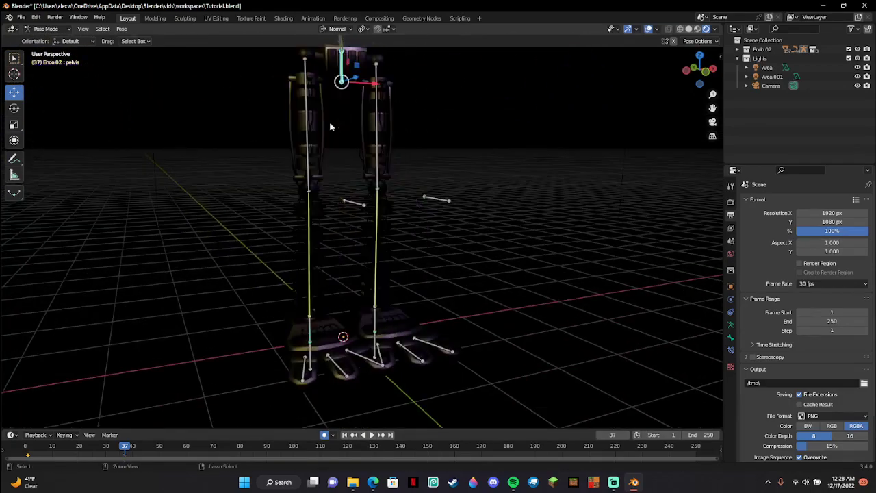
left_click_drag(349, 66, 353, 93)
middle_click_drag(354, 93, 401, 47)
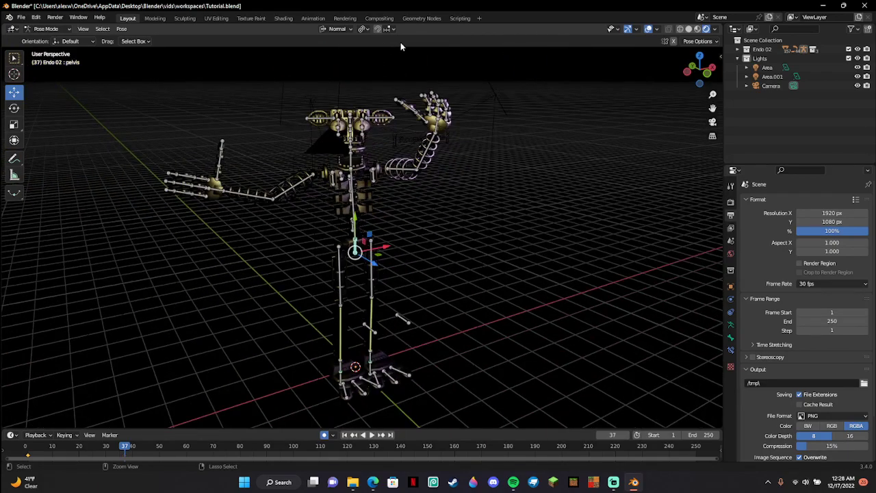
middle_click_drag(345, 269, 418, 253)
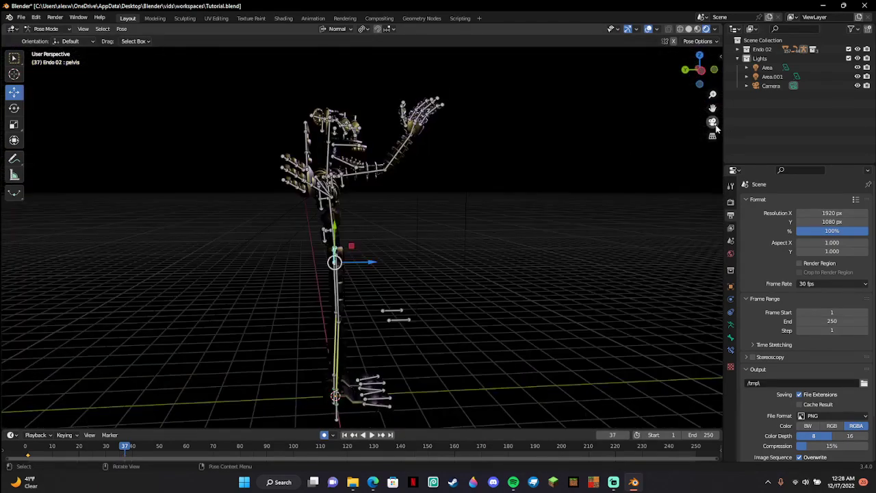
Try rotating the raised arm's upper bone in the camera view, and undo the rotation
left_click(714, 124)
left_click(458, 321)
left_click(14, 110)
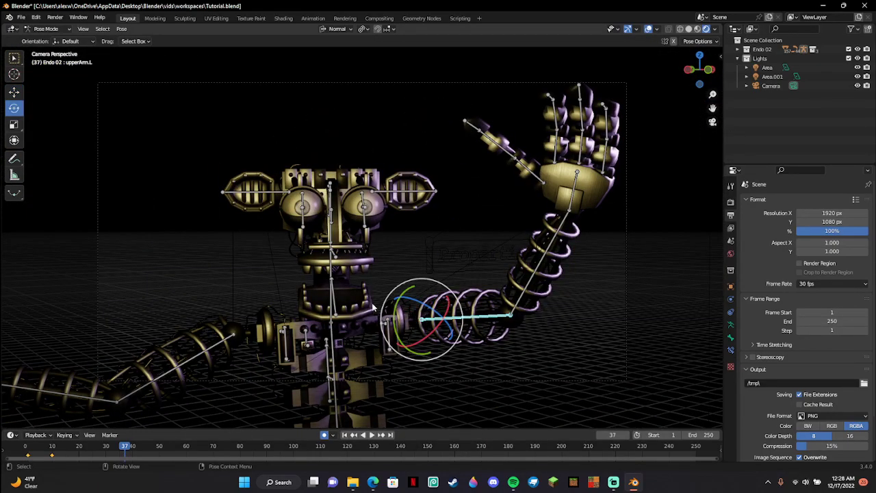
left_click_drag(411, 335, 503, 307)
key("ctrl+z")
At frame 23, try rotating the raised arm's upper and lower bones across the face, and undo the rotations
left_click_drag(99, 454, 88, 453)
middle_click_drag(275, 361, 407, 387)
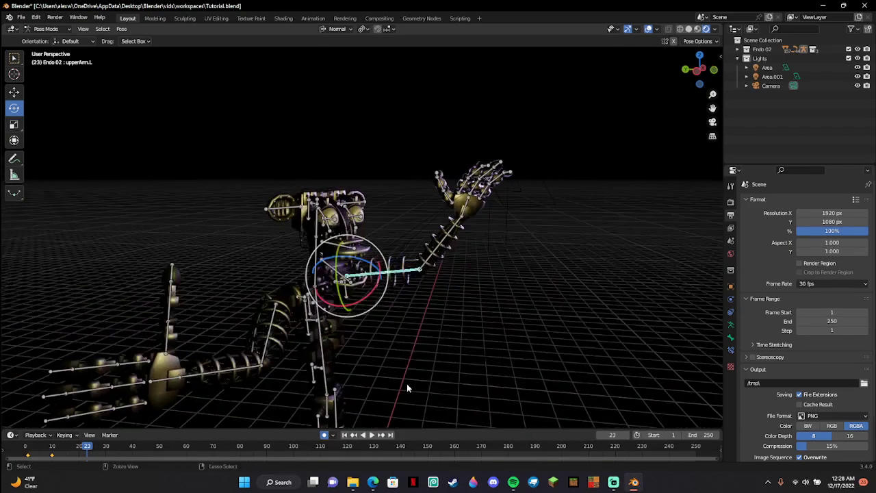
scroll(457, 267, "up", 5)
middle_click_drag(527, 265, 483, 300)
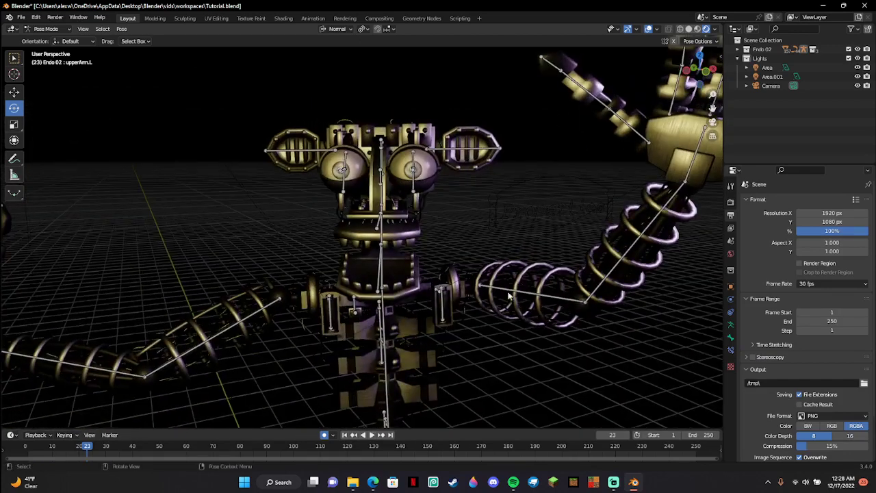
left_click(508, 293)
left_click_drag(483, 306, 521, 250)
left_click(481, 196)
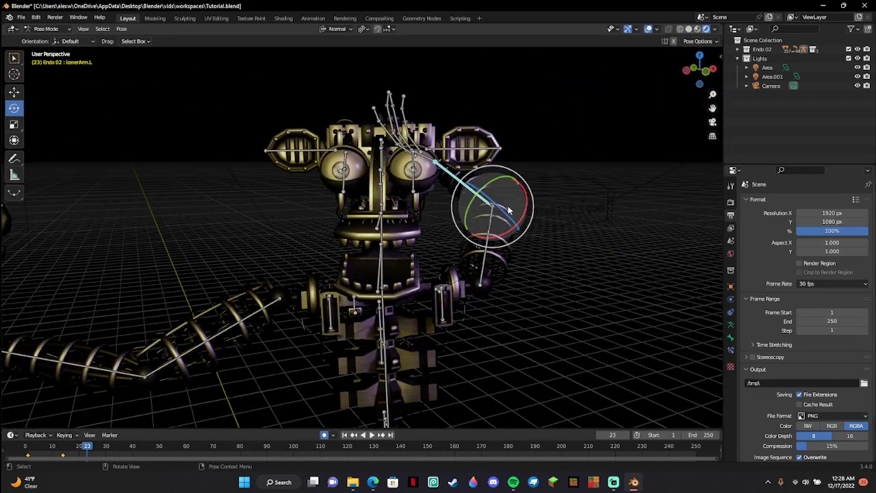
left_click_drag(510, 209, 441, 259)
key("ctrl+z")
key("ctrl+z")
key("ctrl+z")
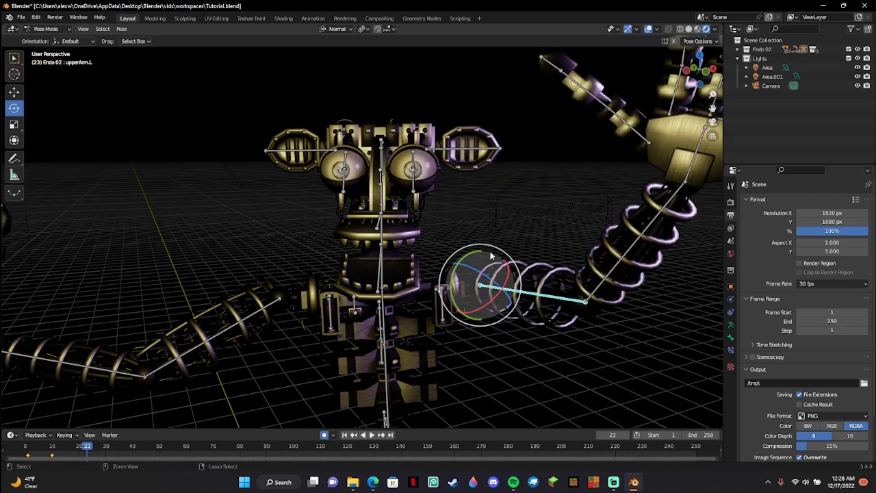
key("ctrl+shift+z")
Save the file and add a new empty scene to it
left_click(23, 18)
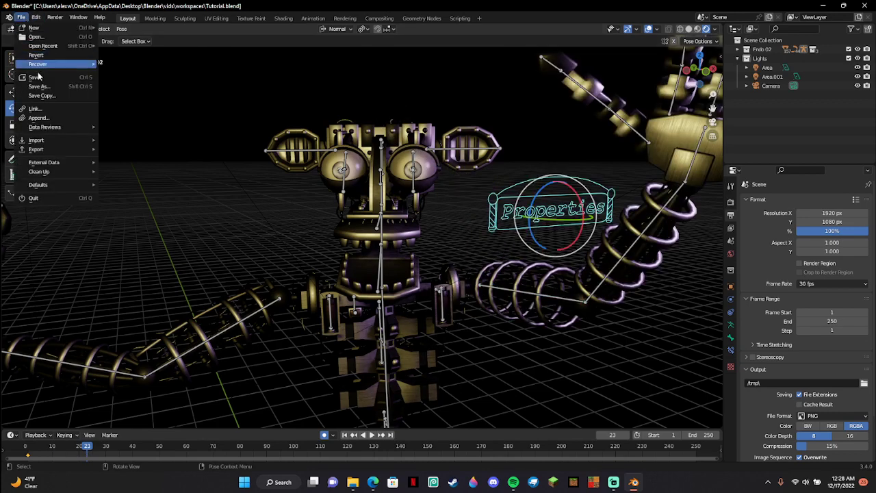
left_click(35, 77)
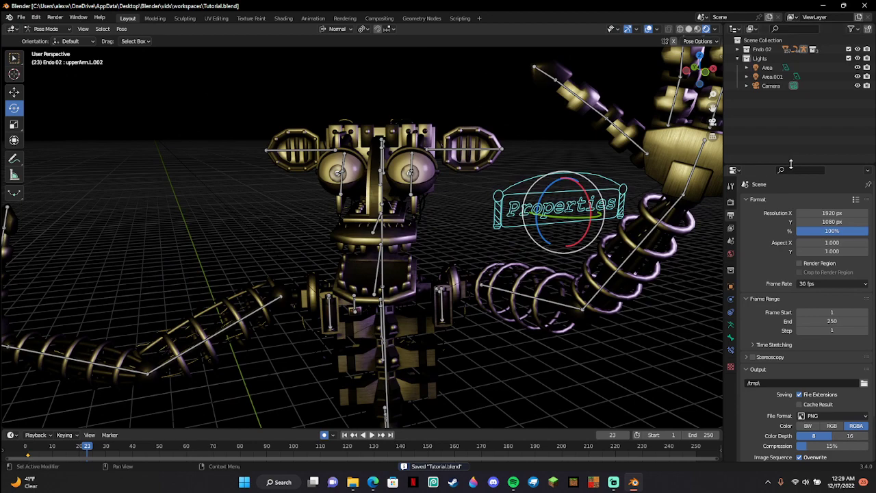
left_click(770, 16)
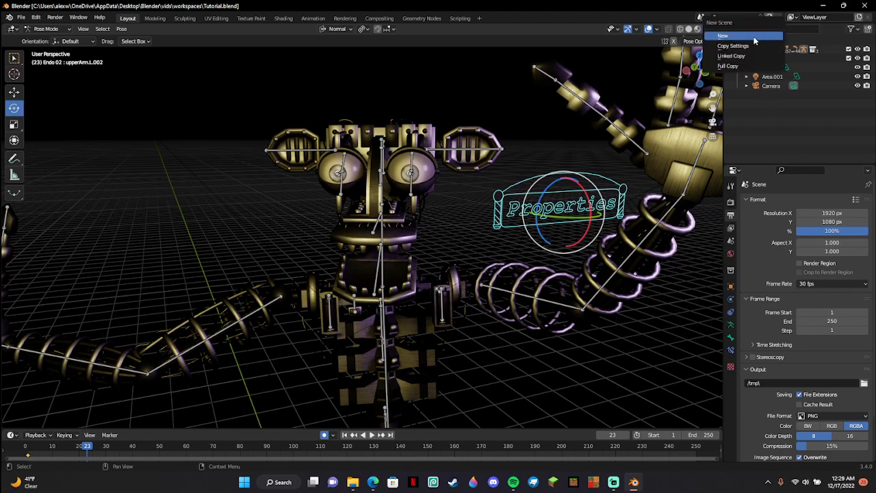
left_click(754, 42)
middle_click_drag(471, 317, 464, 229)
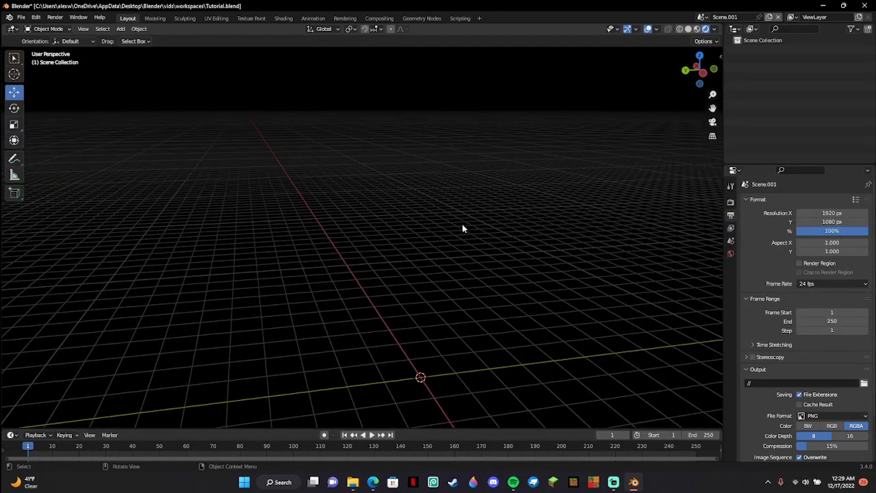
Switch to the original scene to view the endoskeleton and return to Scene.001
left_click(703, 16)
left_click(709, 31)
left_click(703, 16)
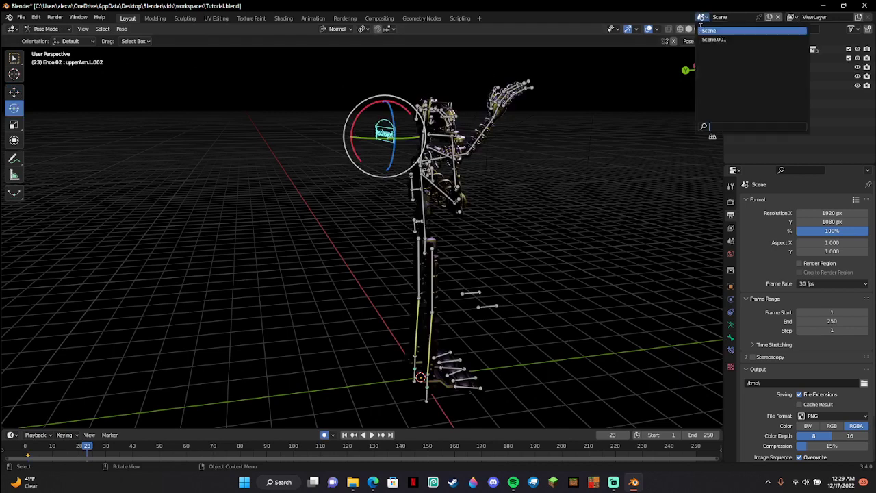
left_click(714, 39)
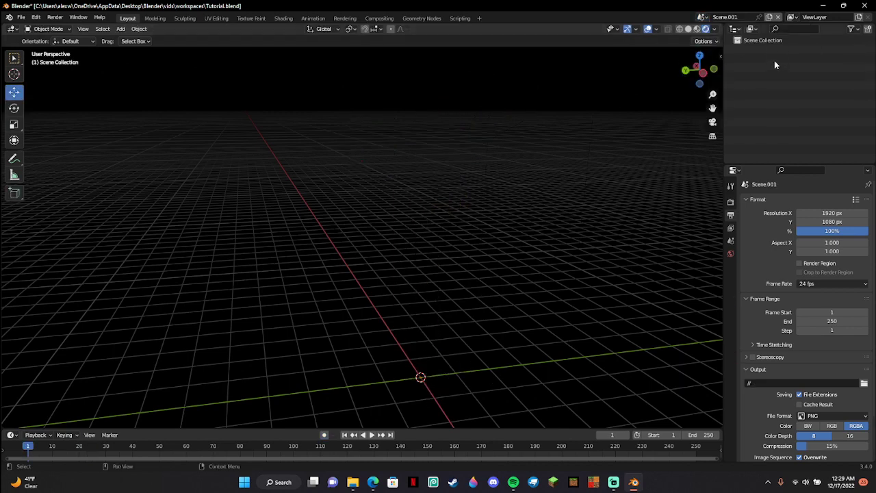
Add a collection to Scene.001 and set the scene's frame rate to 30 fps
left_click(829, 283)
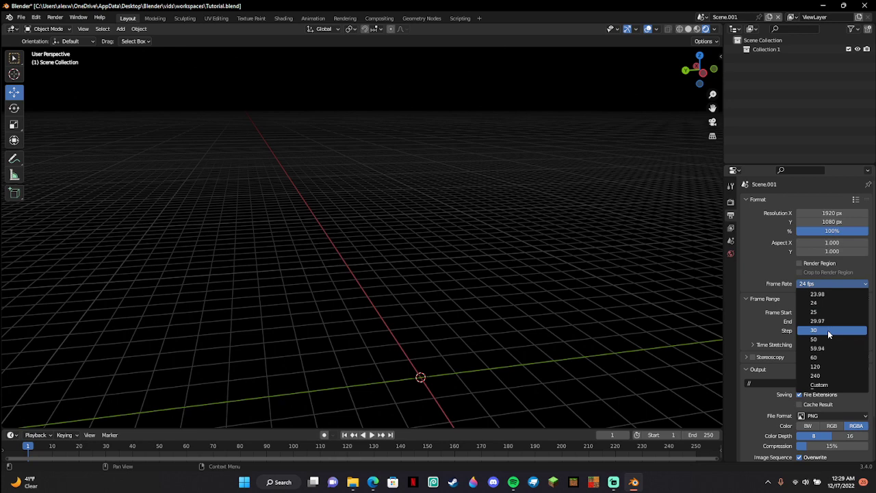
left_click(828, 330)
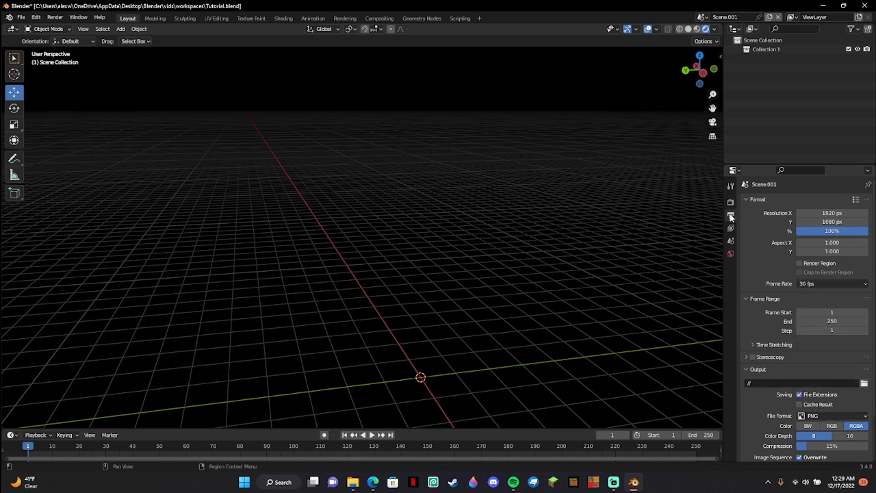
Create a new world for Scene.001 and darken its background color to black
left_click(731, 254)
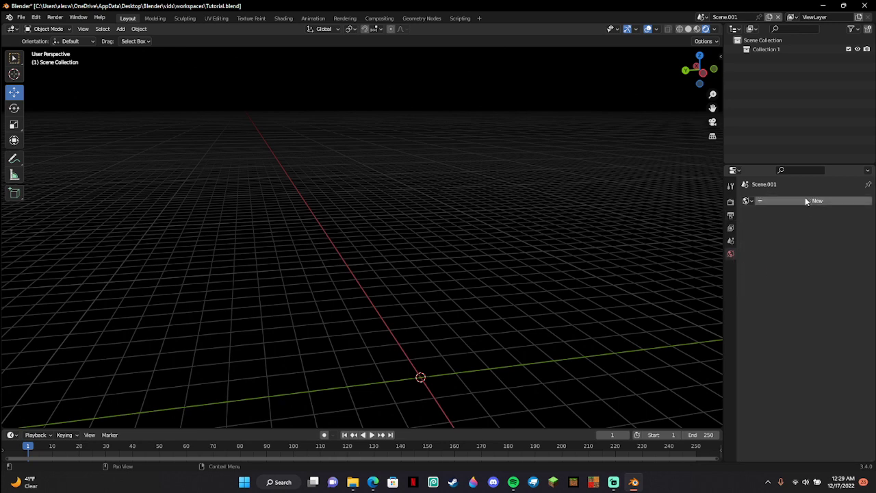
left_click(807, 200)
left_click(818, 264)
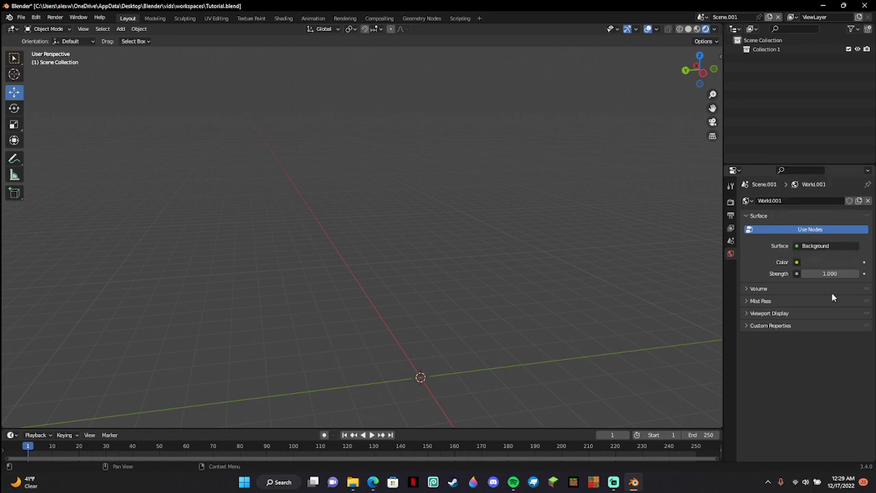
left_click(819, 261)
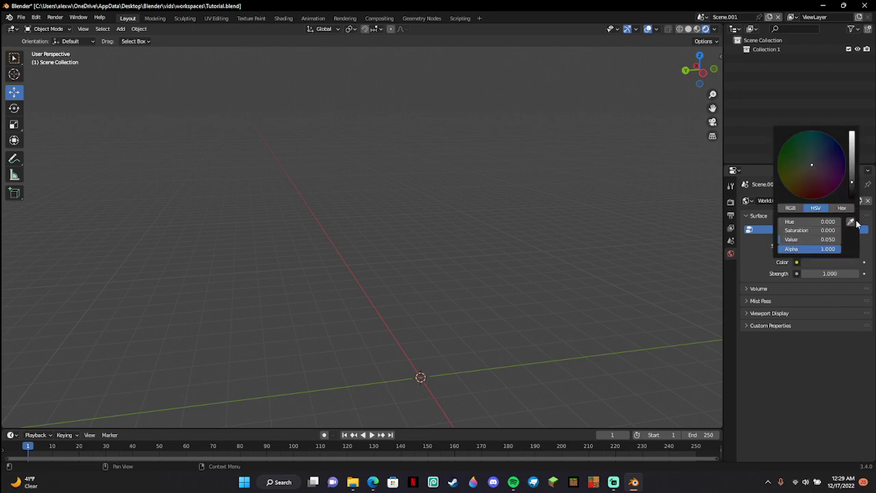
left_click_drag(854, 185, 852, 202)
Return to the scene's output settings and make Collection 1 the active collection
left_click(730, 215)
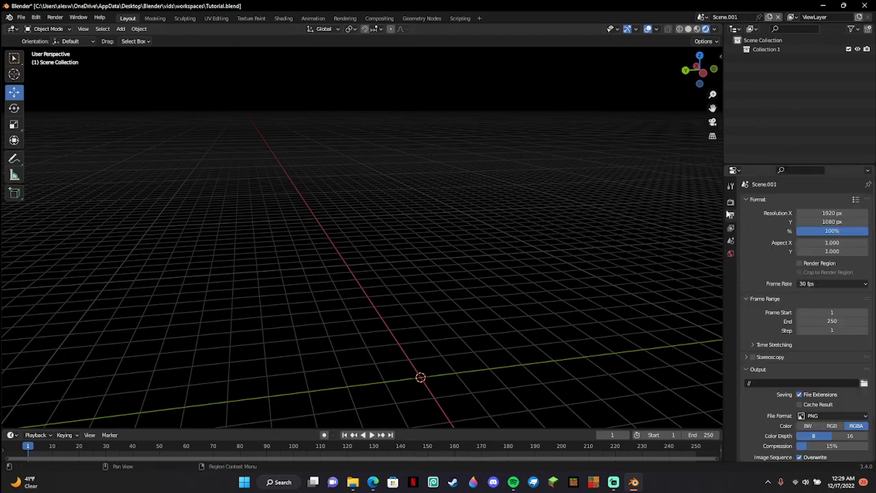
middle_click_drag(618, 236, 591, 326)
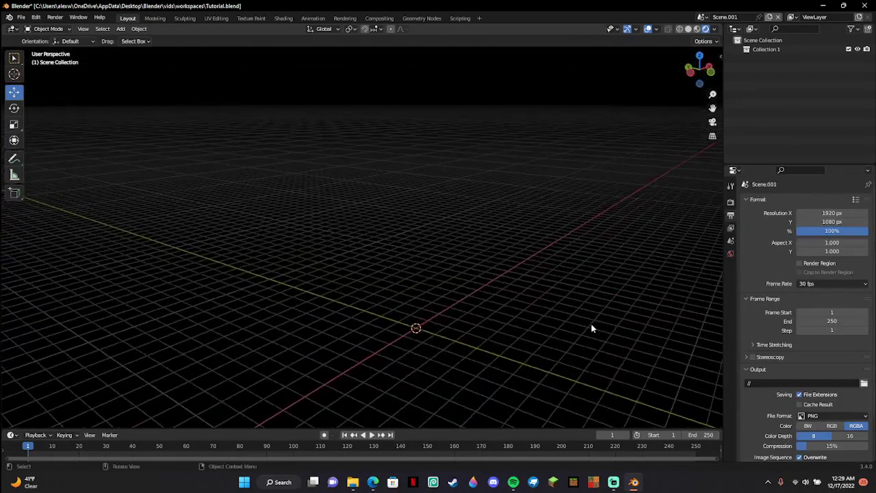
left_click(767, 50)
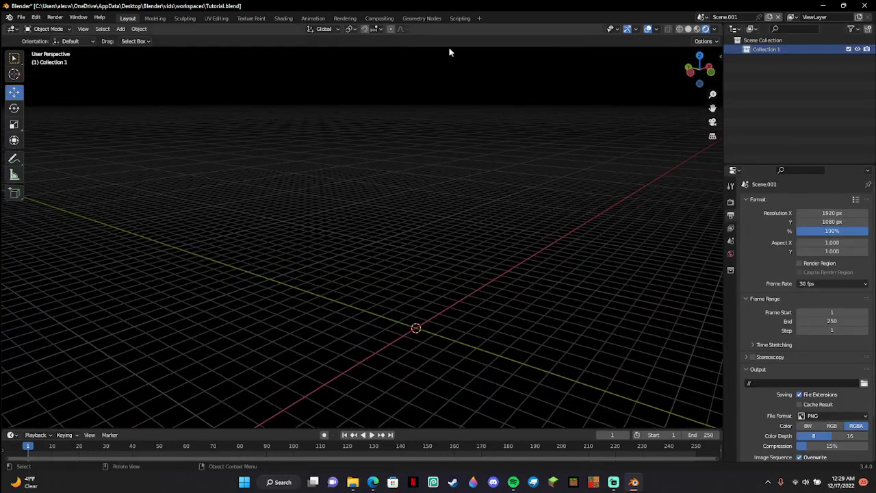
Save the file and append all collections from Burntrap.blend in the Models\Fnaf SB folder into Collection 1
left_click(21, 17)
left_click(39, 80)
left_click(21, 17)
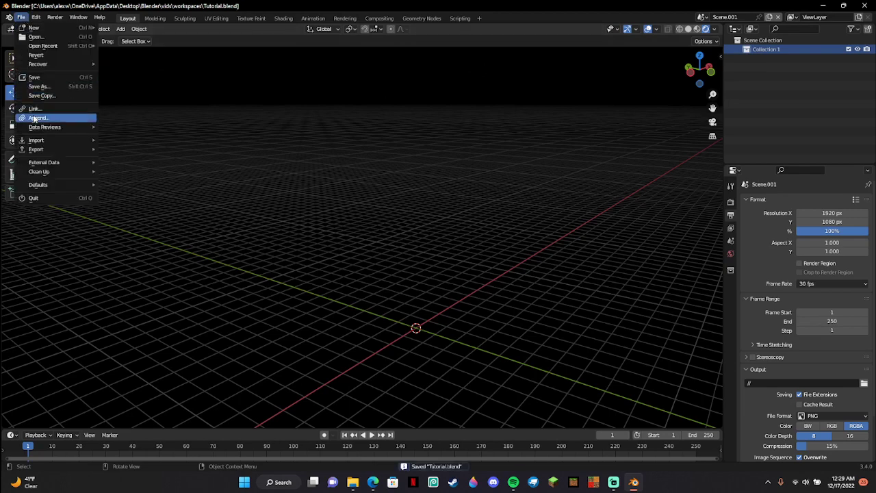
left_click(39, 117)
left_click(293, 108)
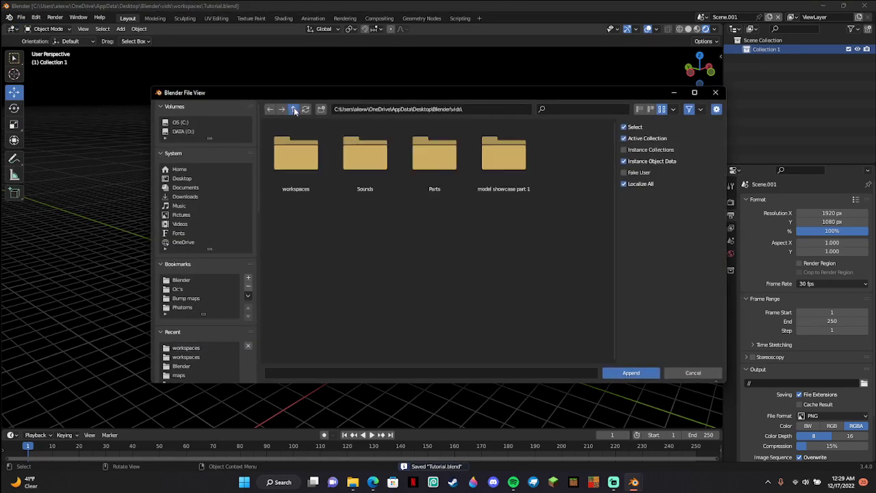
left_click(293, 109)
left_click(513, 266)
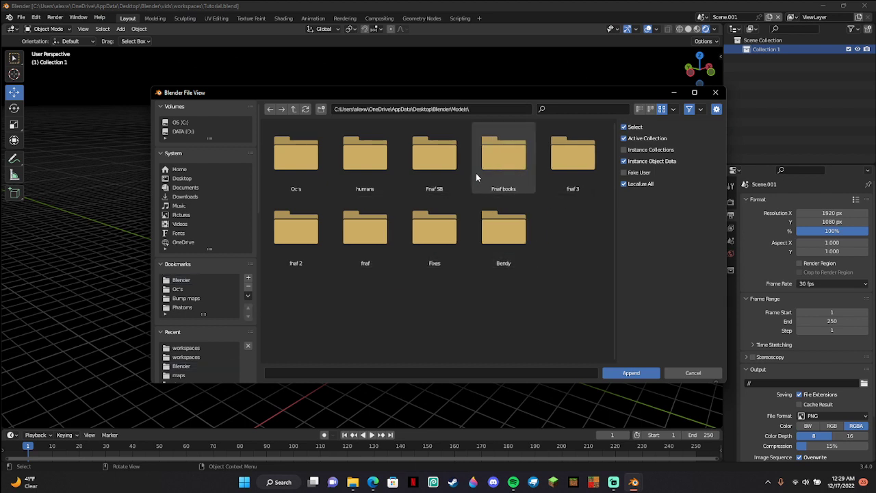
left_click(424, 175)
left_click(299, 169)
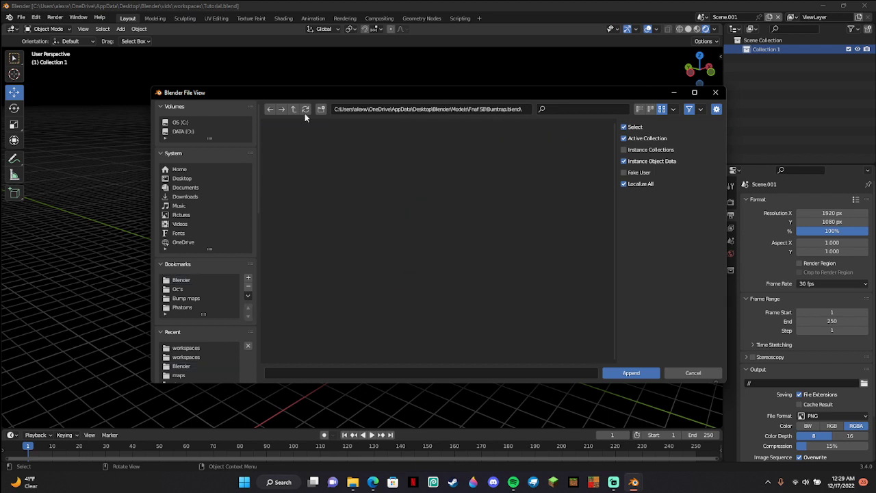
left_click(383, 284)
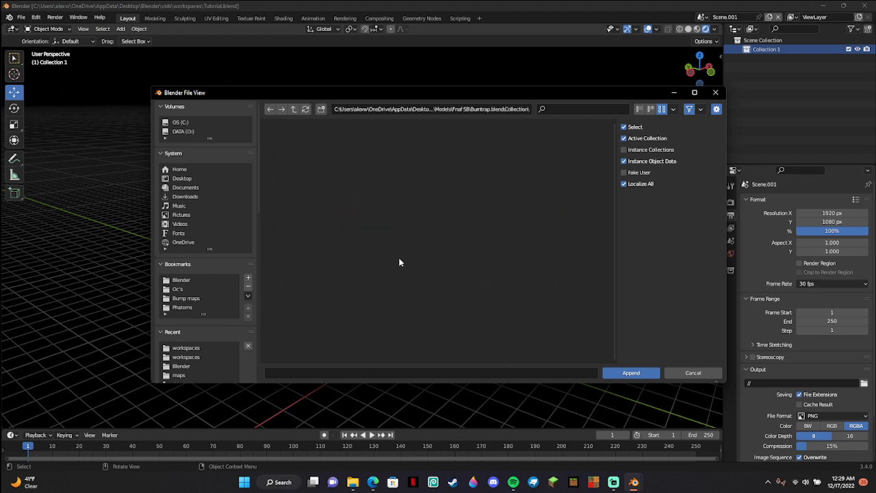
key("a")
left_click(631, 372)
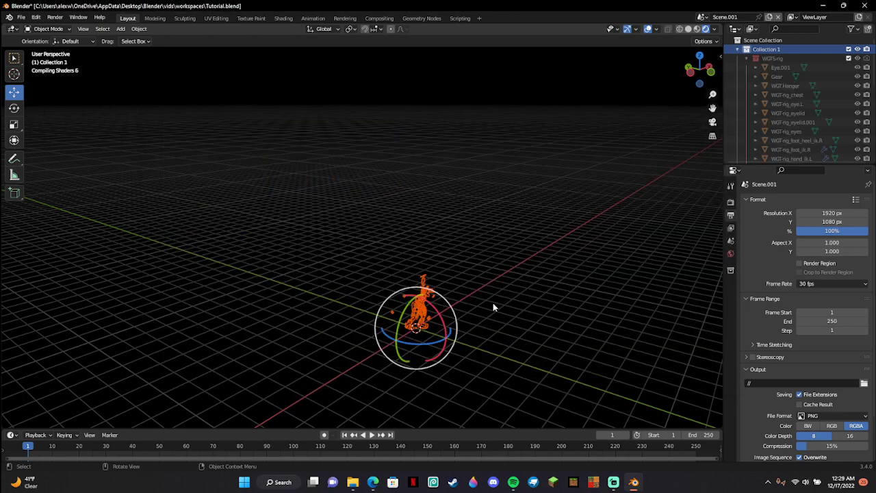
Save the file with the appended Burntrap model
middle_click_drag(445, 282, 438, 321)
scroll(473, 349, "up", 4)
middle_click_drag(483, 366, 452, 302, "shift")
scroll(448, 261, "up", 4)
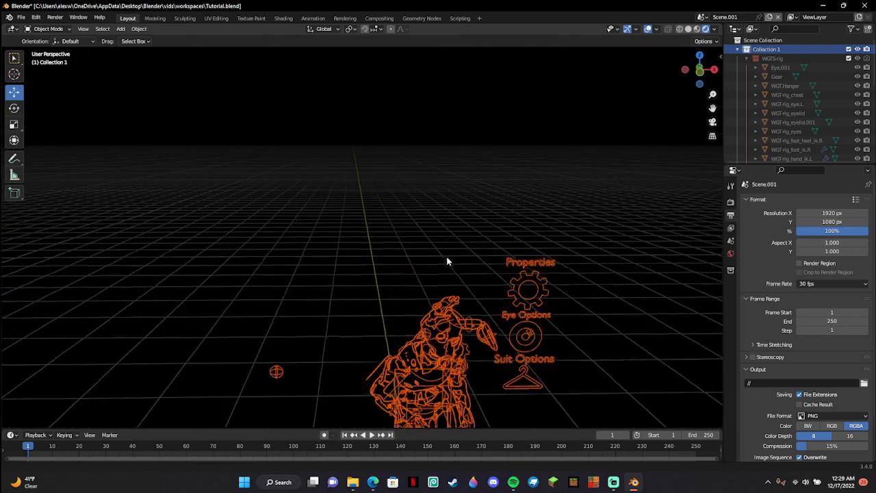
middle_click_drag(440, 342, 406, 271, "shift")
left_click(22, 18)
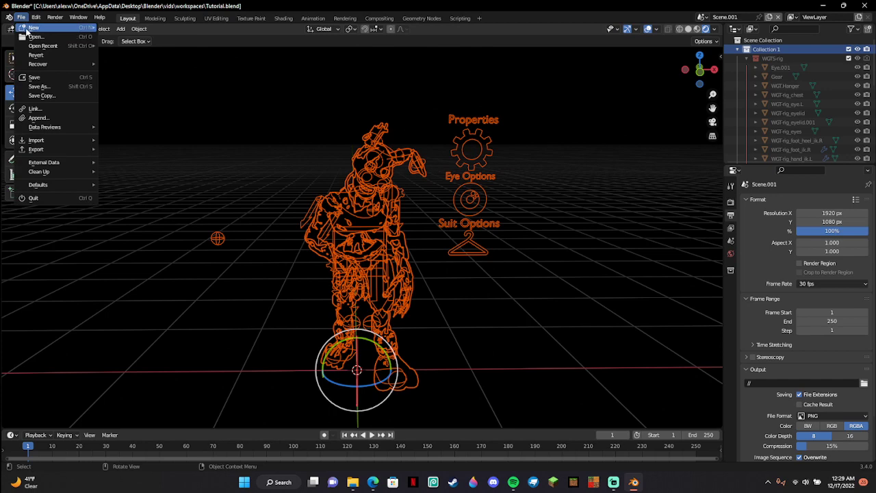
left_click(51, 76)
Switch the viewport to Material Preview shading and inspect the character's eye up close
left_click(688, 30)
left_click(579, 197)
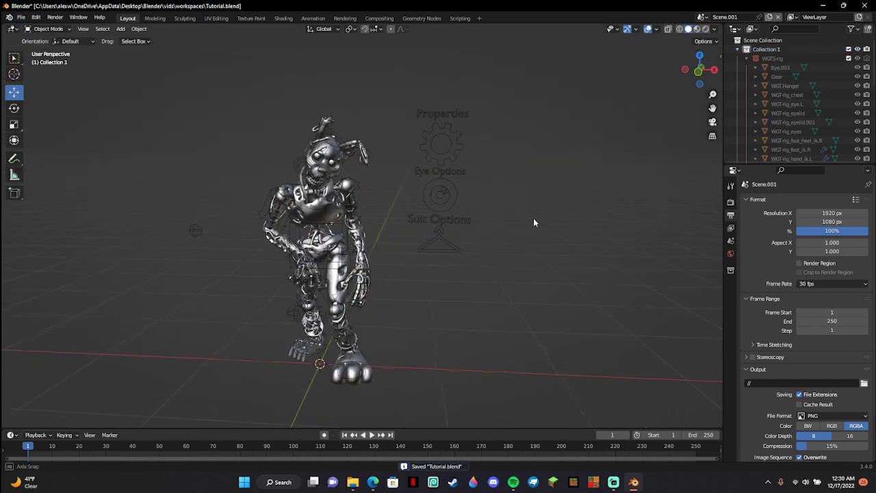
left_click(697, 30)
scroll(483, 236, "up", 10)
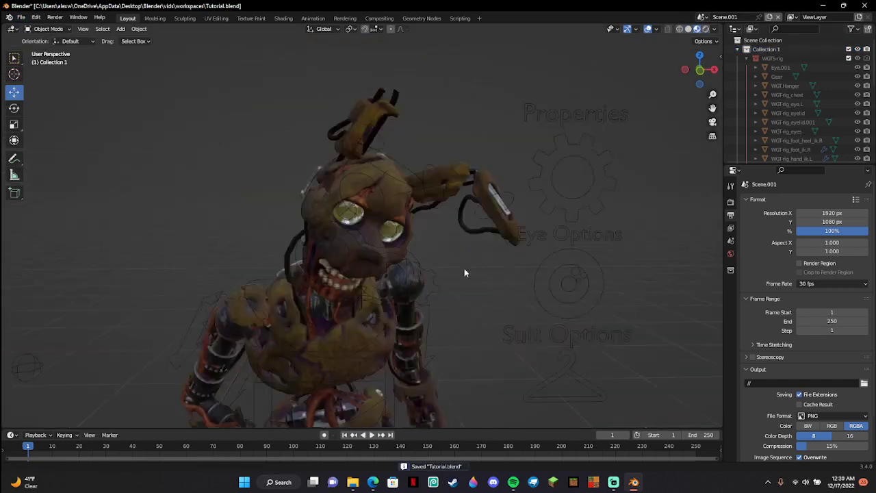
key("shift+grave")
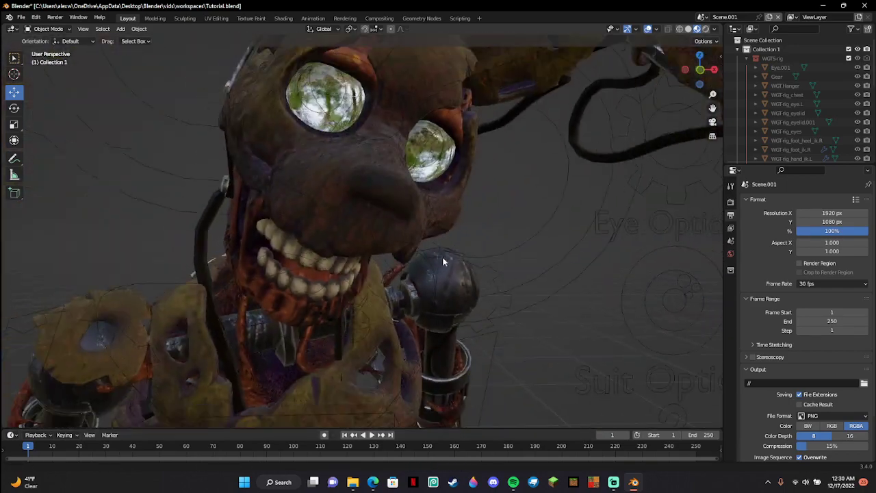
key("d")
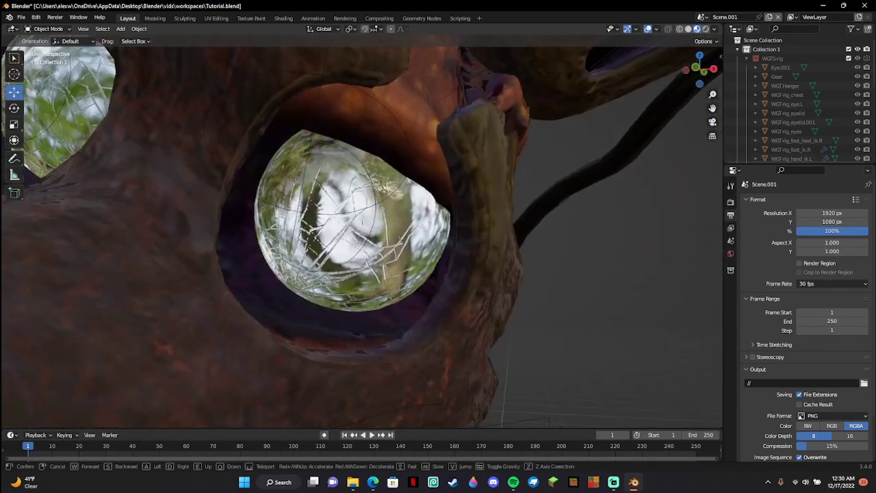
key("w")
key("s")
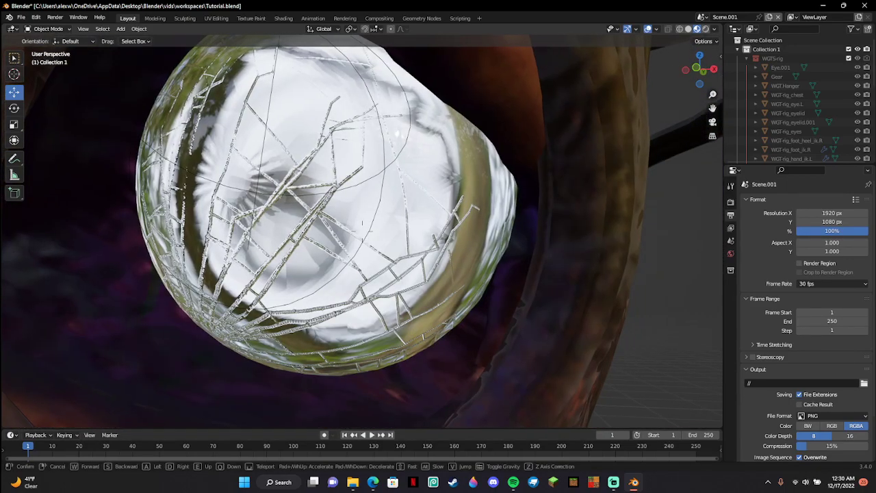
key("s")
left_click(424, 263)
Try deleting the Eyeouter object covering the character's eyes and undo each deletion
left_click(375, 244)
key("x")
left_click(375, 244)
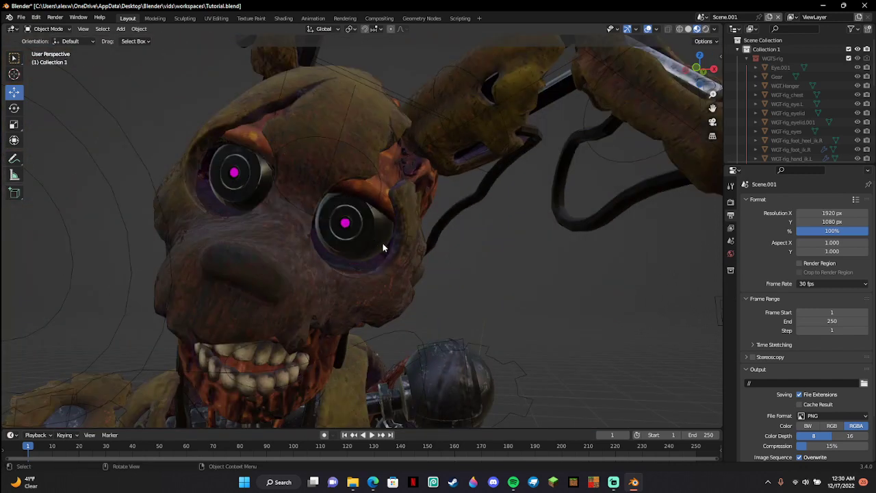
middle_click_drag(382, 247, 390, 244)
key("ctrl+z")
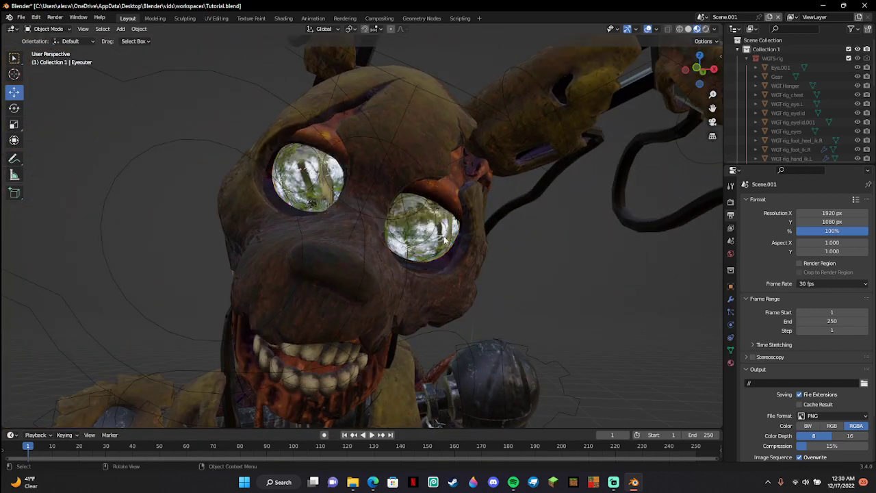
key("x")
left_click(445, 240)
scroll(447, 236, "down", 3)
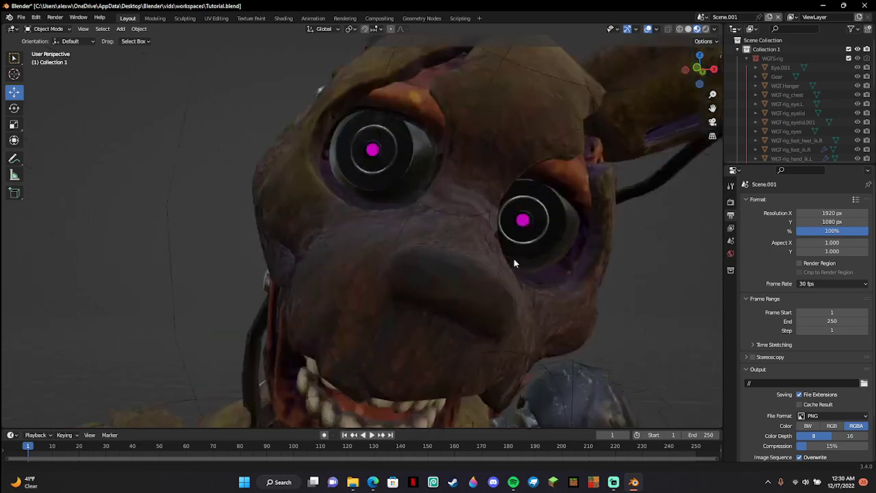
key("ctrl+z")
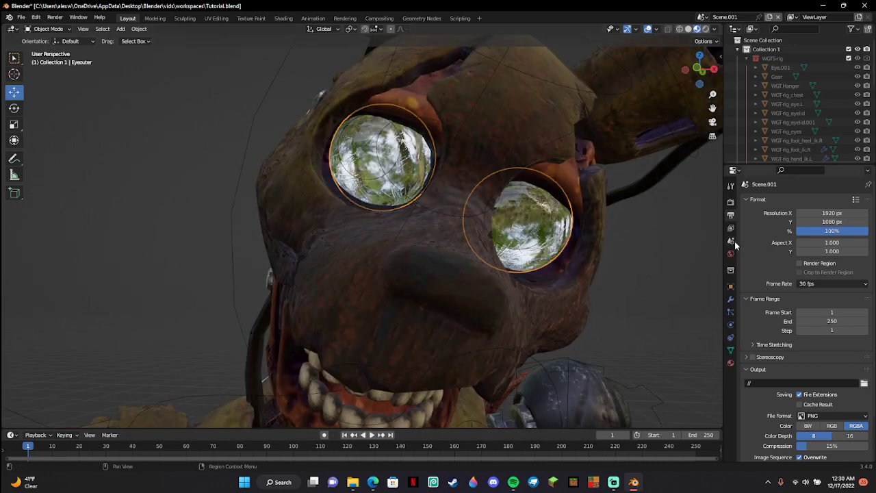
Enable Bloom and Screen Space Reflections in the Eevee render settings and expand the reflection options
left_click(731, 204)
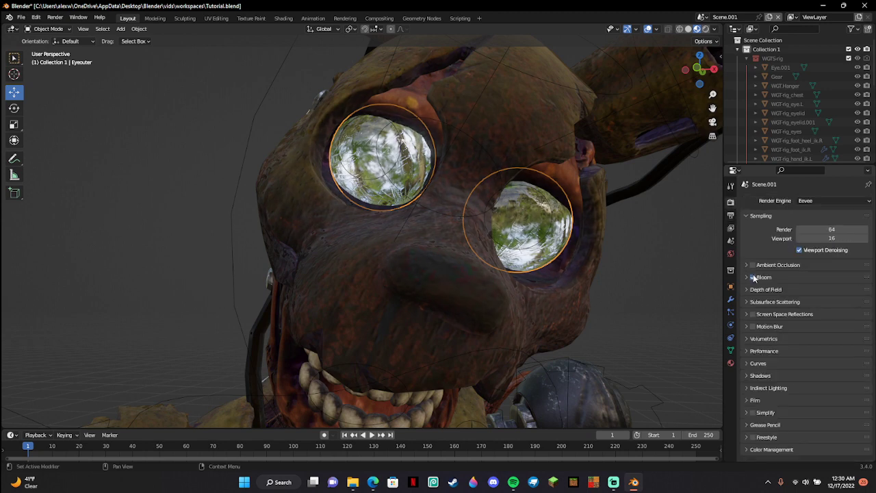
left_click(753, 278)
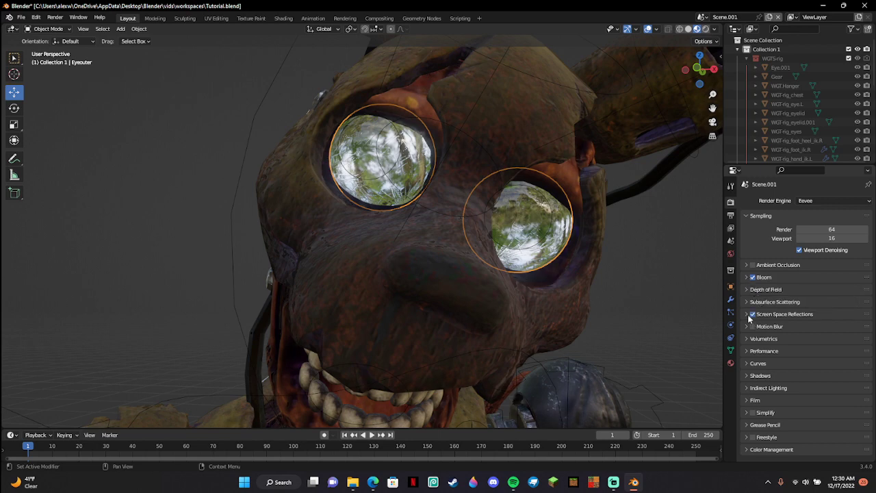
left_click(752, 315)
left_click(753, 316)
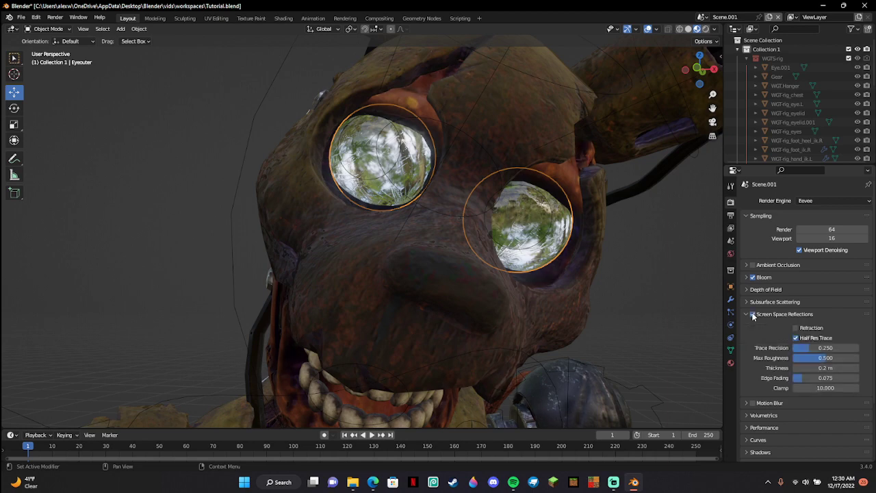
Toggle Screen Space Reflections, leave it enabled, and turn on its Refraction option
left_click(753, 315)
left_click(753, 316)
left_click(747, 315)
left_click(796, 328)
left_click(797, 328)
left_click(754, 314)
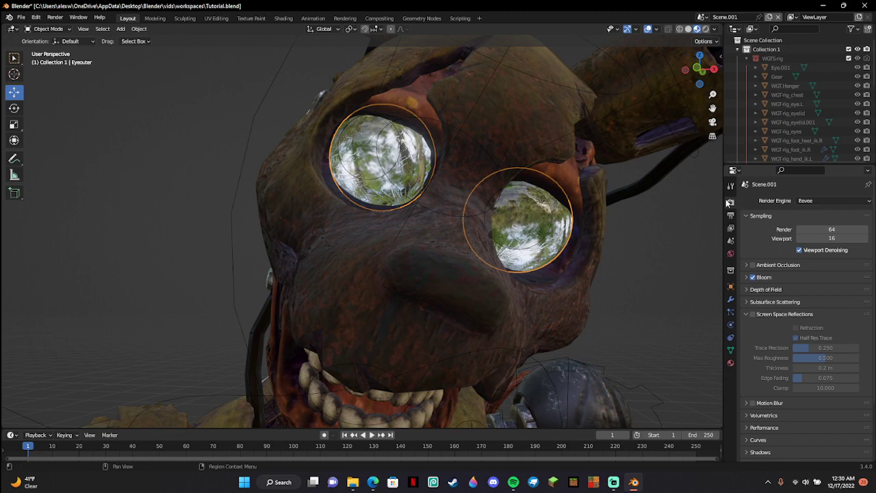
left_click(754, 314)
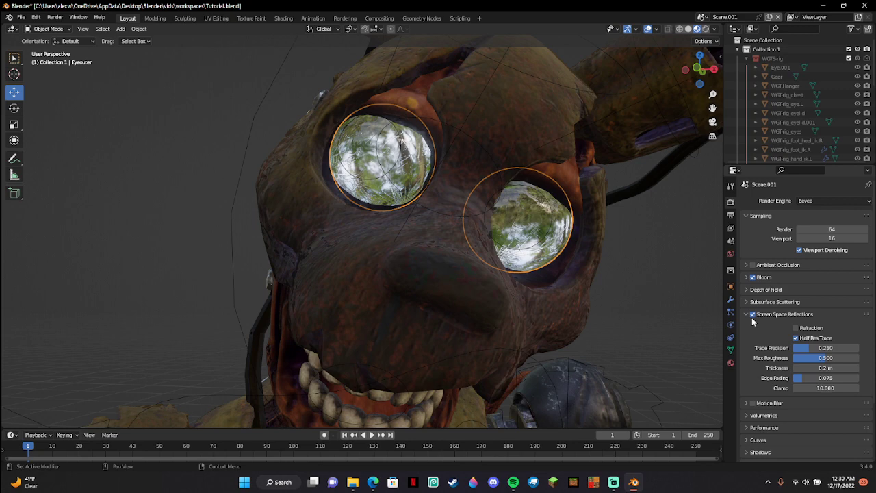
left_click(810, 329)
Examine the character's eyes up close and from farther away with refraction turned on
middle_click_drag(630, 295, 630, 292)
key("shift+grave")
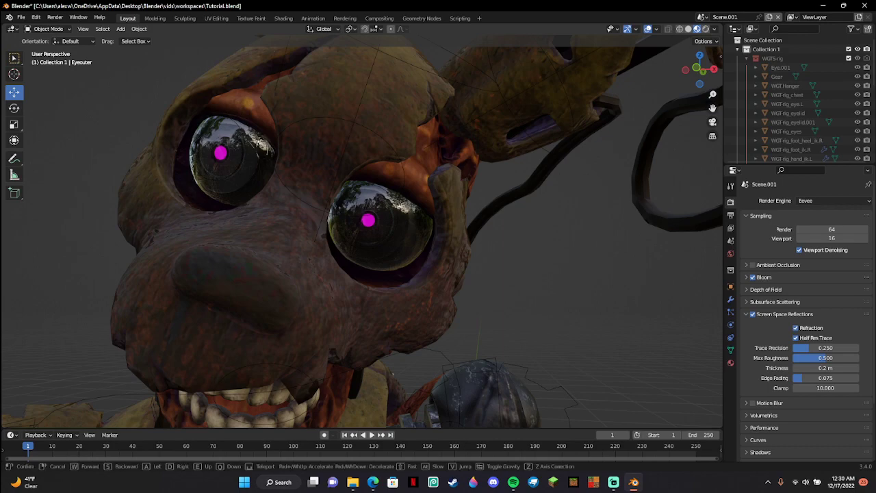
key("w")
key("s")
key("w")
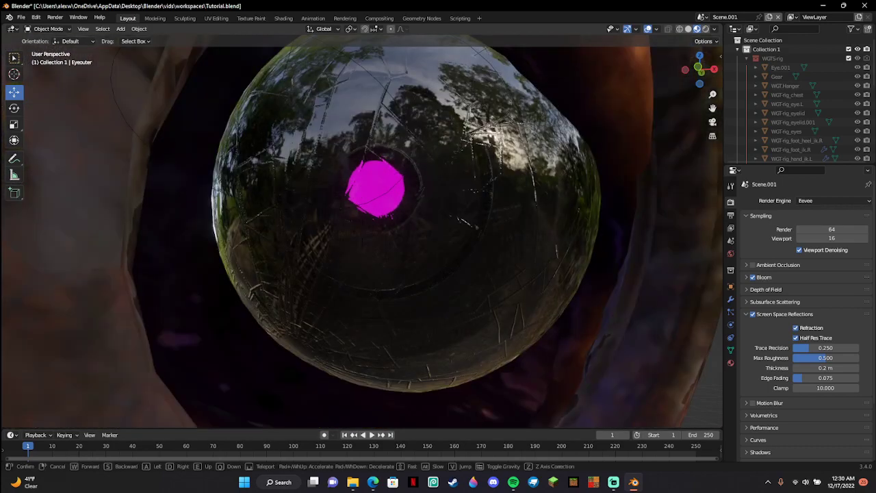
key("s")
key("Return")
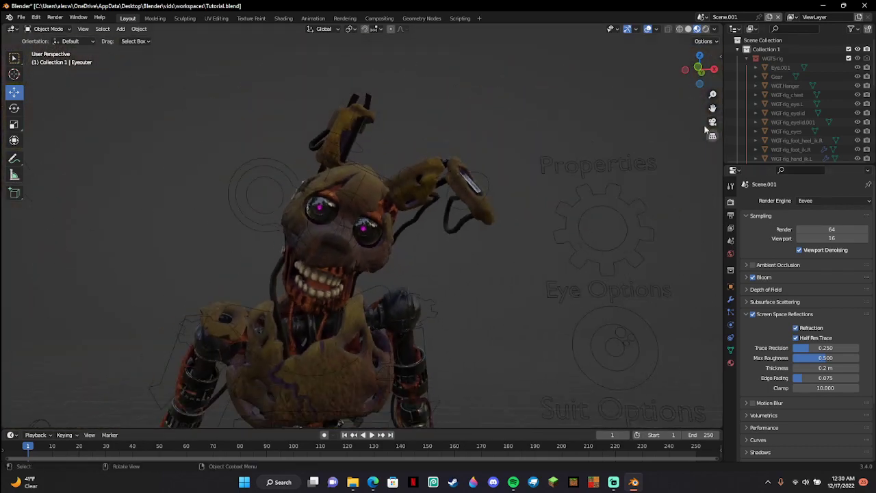
middle_click_drag(626, 261, 487, 268)
Select the character's rig, switch to Pose Mode, and clear the rotation and location of all its bones
left_click(379, 276)
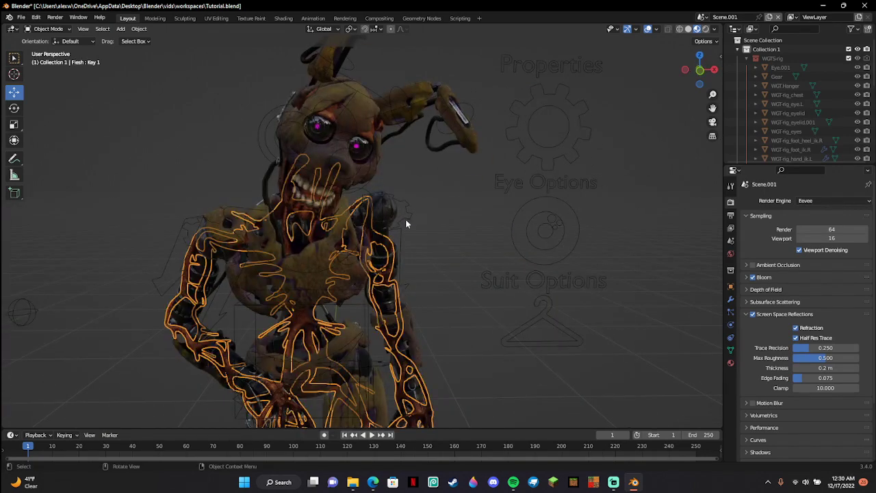
left_click(405, 219)
left_click(58, 28)
left_click(59, 60)
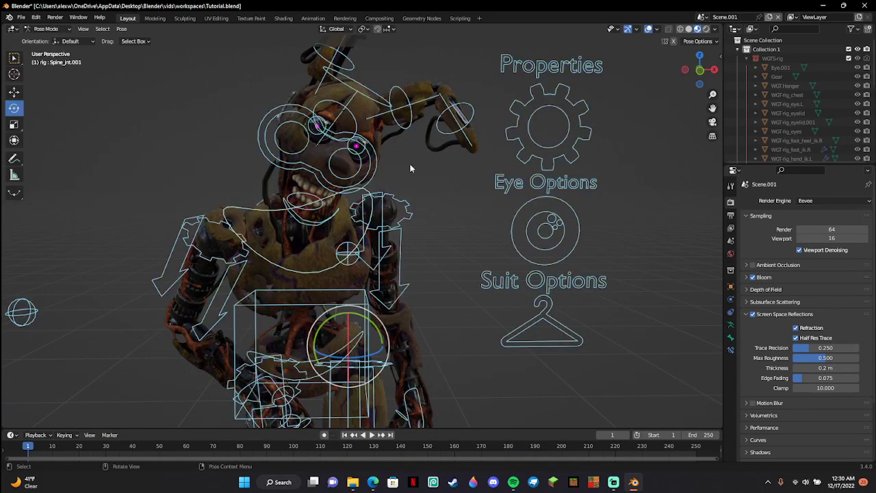
key("alt+r")
key("alt+g")
left_click(440, 182)
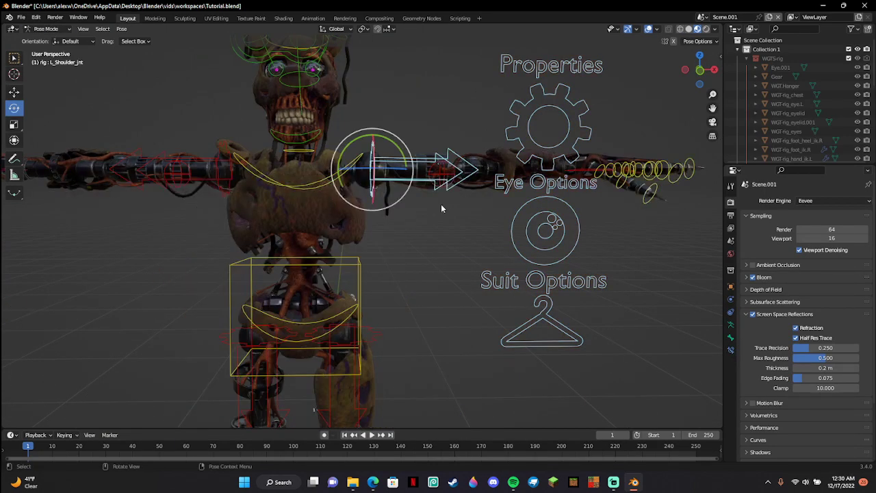
Select the Properties gear bone beside the character and show its bone custom properties
middle_click_drag(441, 205, 442, 237)
left_click(586, 167)
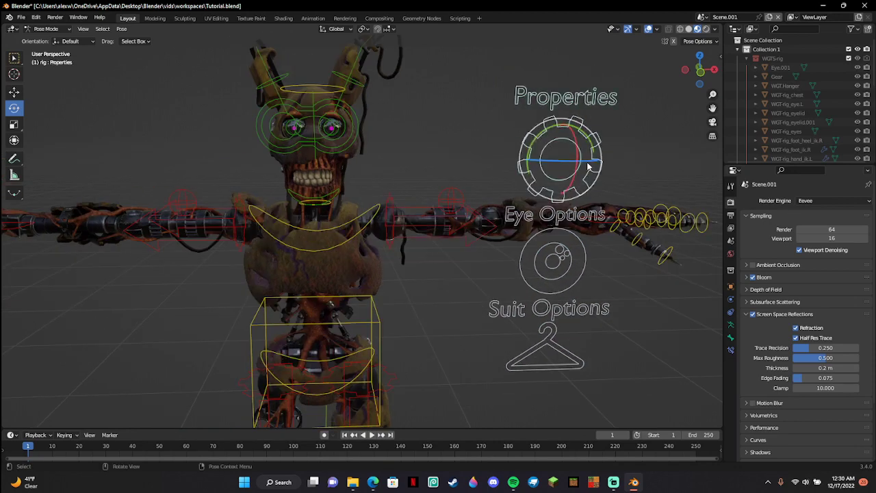
left_click(731, 326)
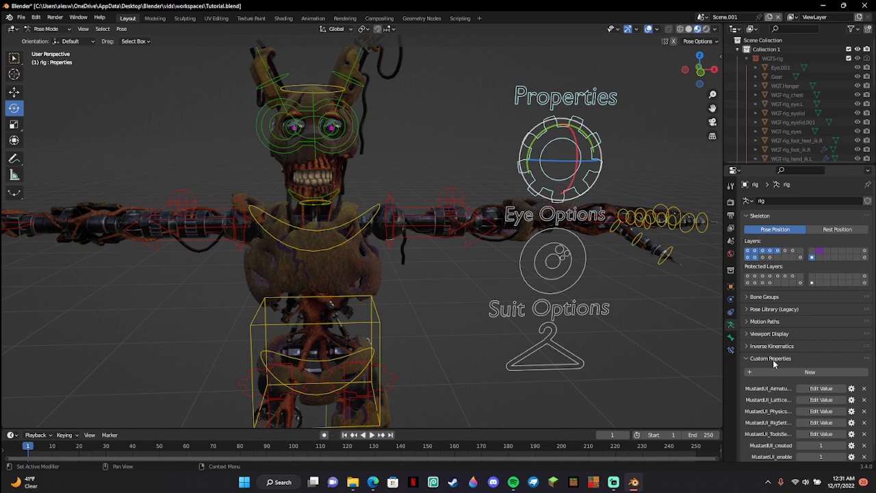
left_click(773, 359)
left_click(730, 336)
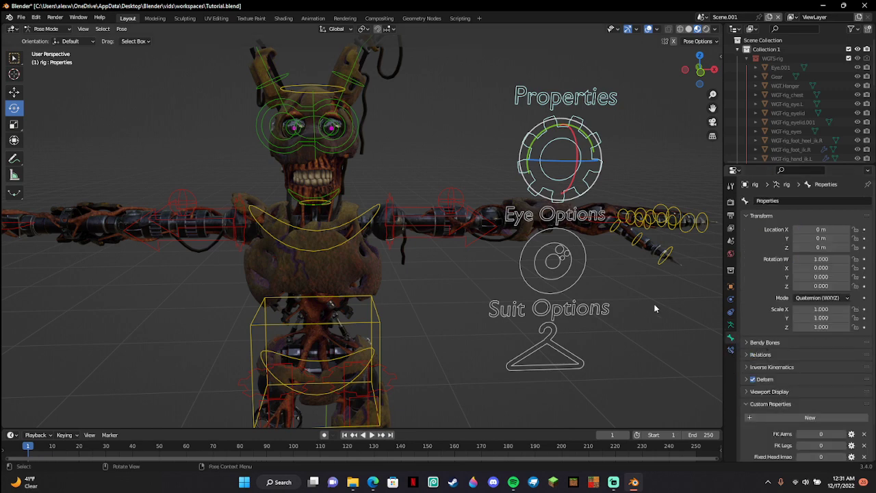
Set the Properties bone's Fixed Head Imao custom property to 1
left_click(625, 100)
left_click(611, 100)
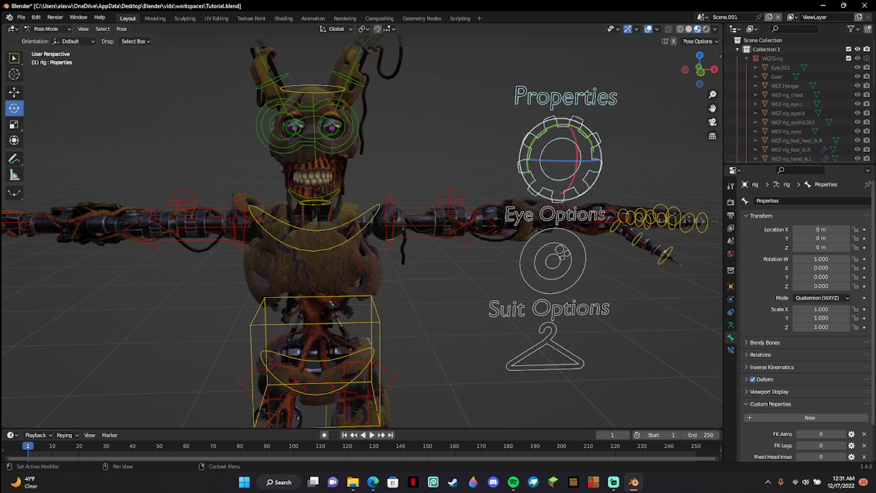
right_click(612, 307)
left_click(611, 311)
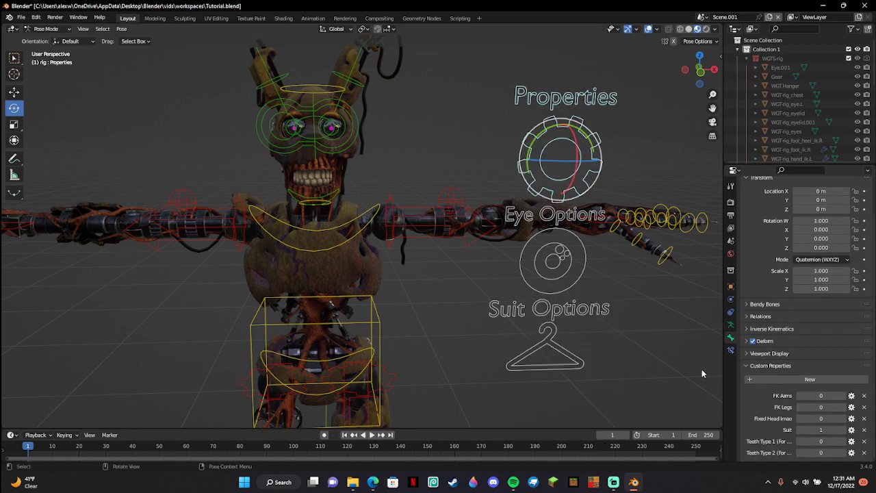
middle_click_drag(648, 369, 684, 372)
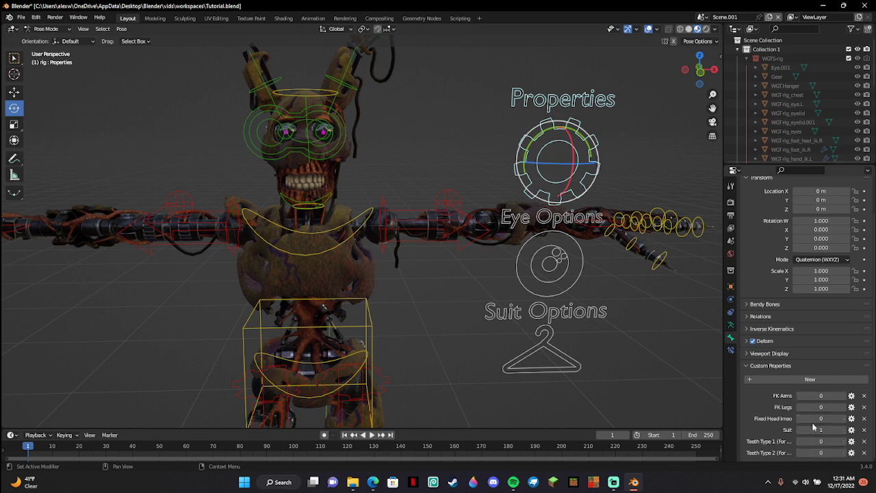
left_click_drag(813, 419, 818, 419)
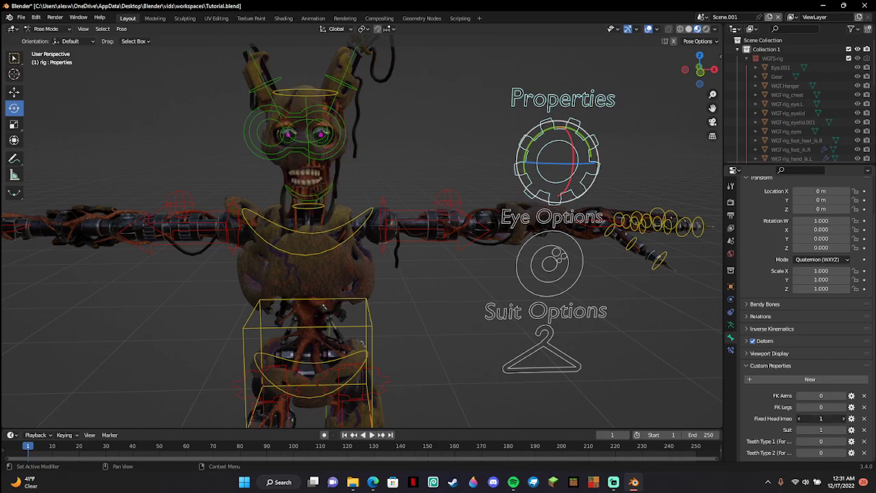
Switch the Properties bone's Fixed Head Imao to 0 and back to 1, and set Teeth Type 1 to 1
middle_click_drag(554, 384, 409, 303)
scroll(389, 303, "up", 3)
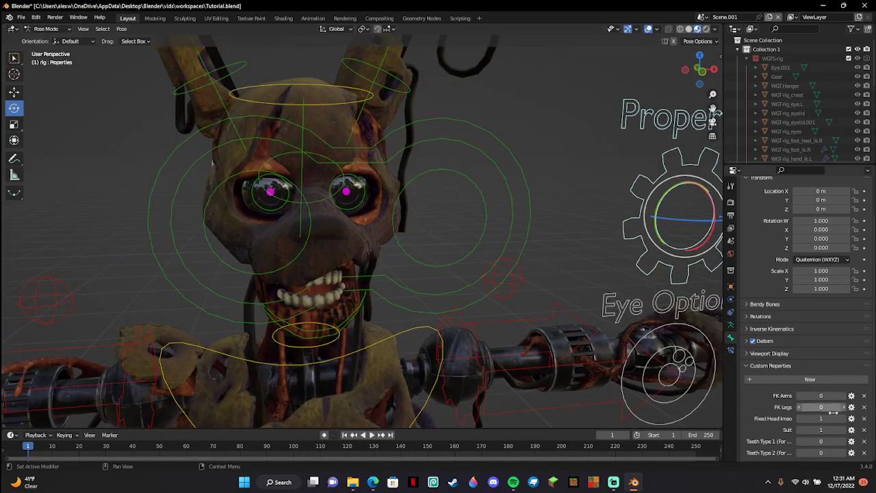
left_click_drag(836, 422, 815, 418)
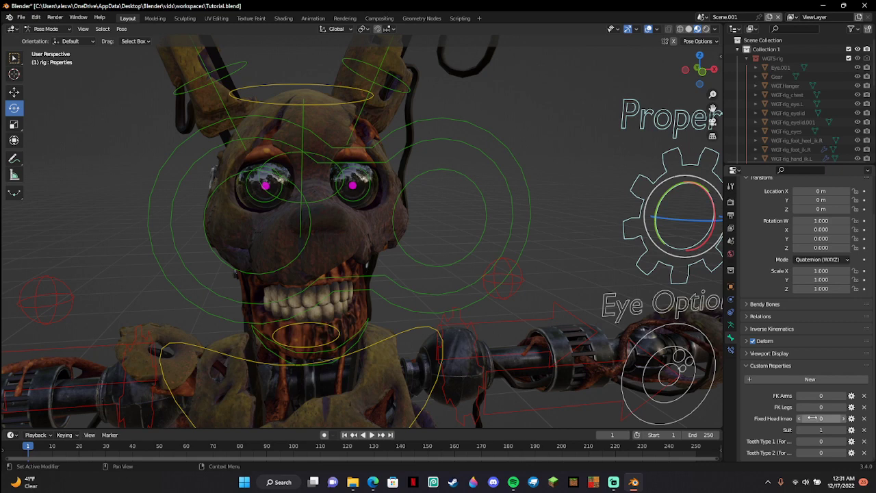
left_click_drag(811, 419, 830, 418)
middle_click_drag(610, 384, 639, 408)
left_click_drag(821, 443, 832, 443)
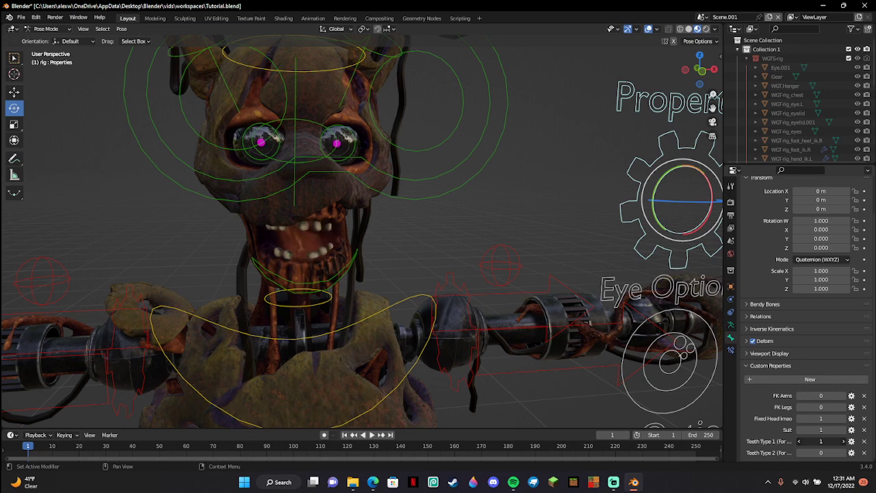
Try deleting the character's head mask in Object Mode, and undo back to Pose Mode
left_click(376, 189)
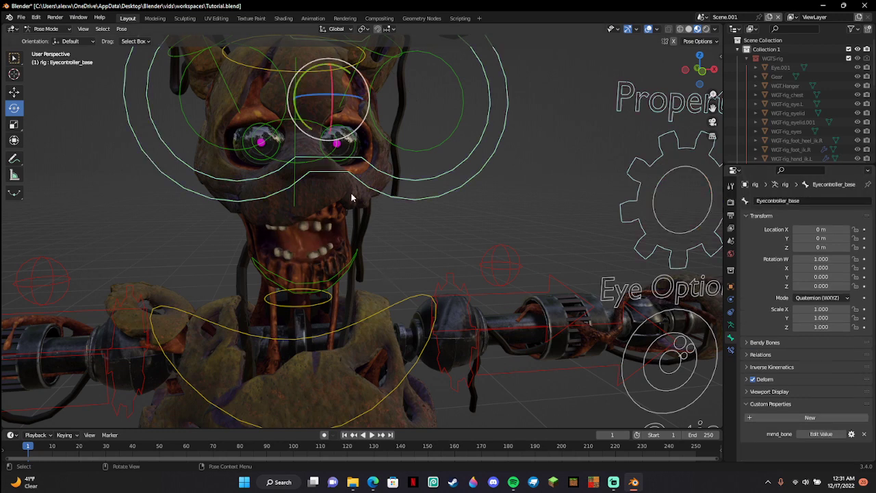
left_click(52, 30)
left_click(53, 39)
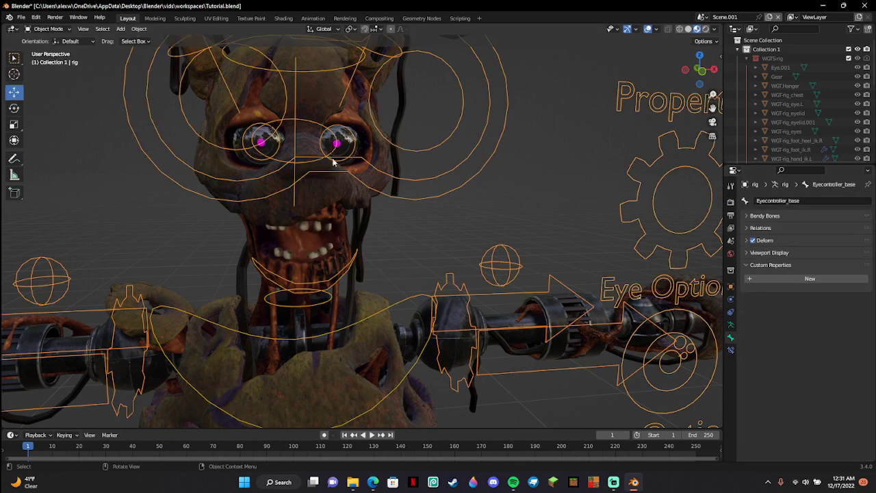
left_click(338, 183)
key("x")
left_click(344, 188)
key("ctrl+z")
key("ctrl+z")
key("ctrl+z")
key("ctrl+z")
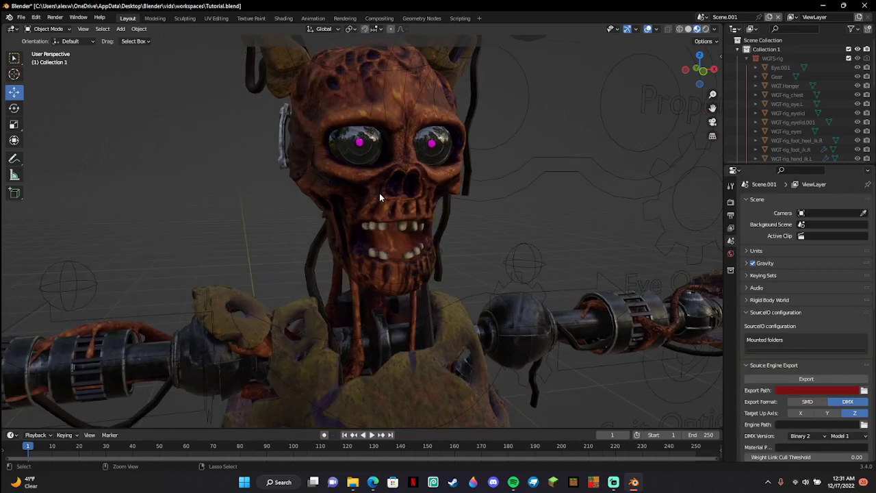
key("ctrl+z")
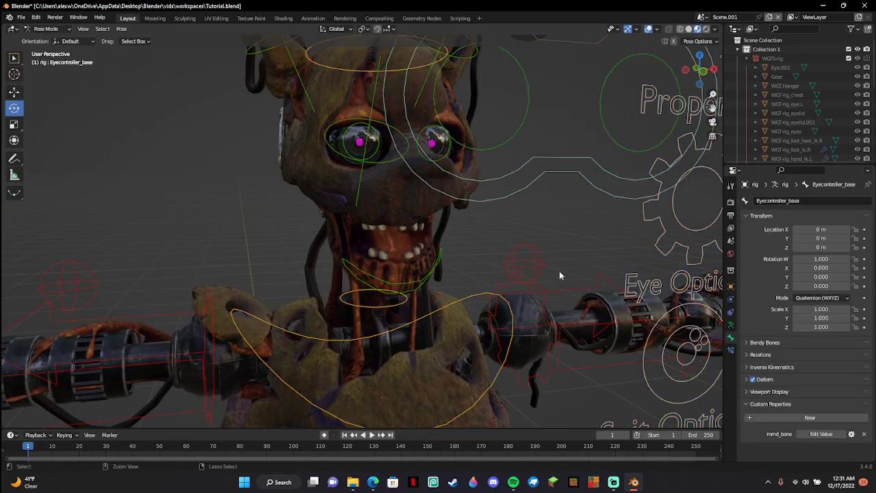
Return the rig to Pose Mode with the Properties bone selected and set its Fixed Head Imao property to 0
left_click(52, 30)
left_click(53, 39)
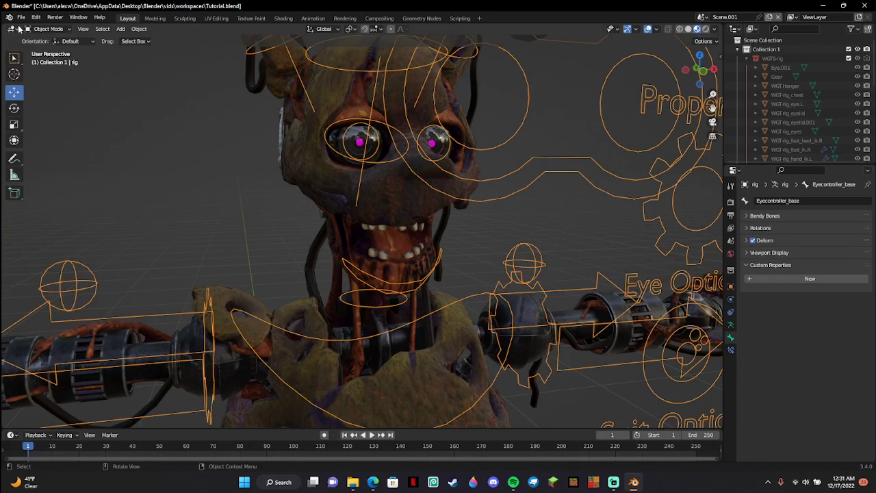
left_click(48, 29)
left_click(43, 59)
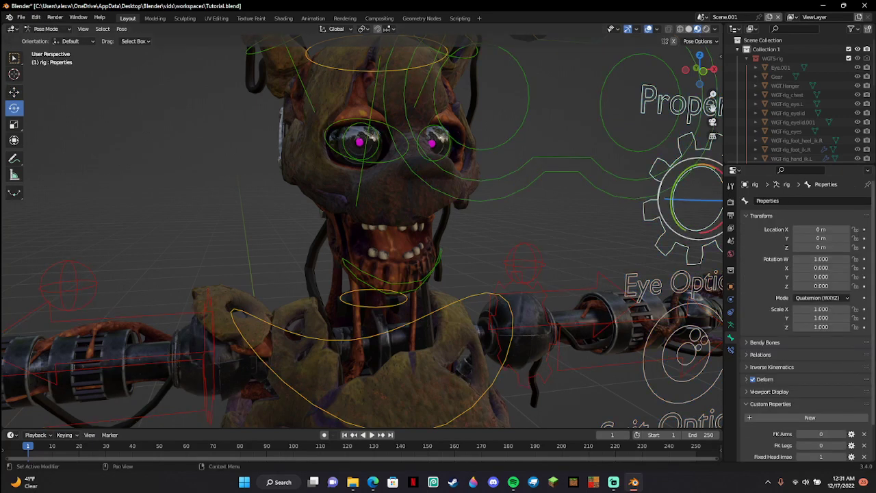
scroll(799, 418, "down", 2)
left_click(799, 418)
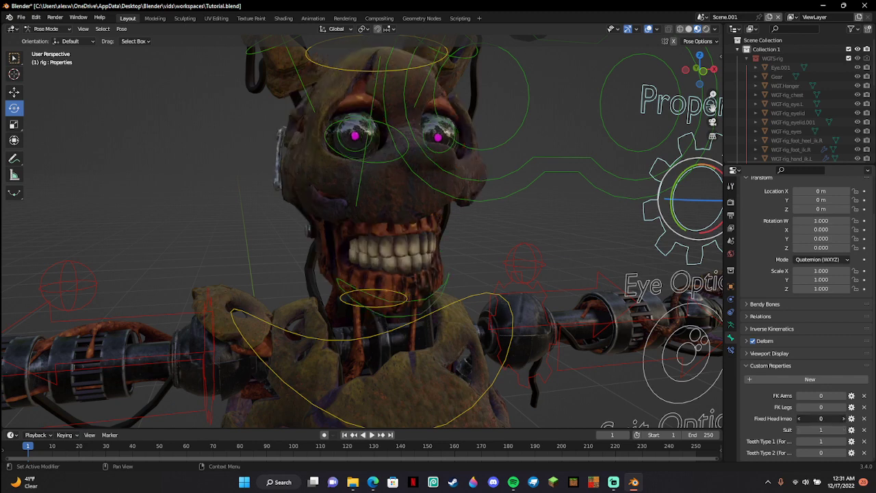
Switch the Properties bone's Suit property to 0 and back to 1, and set Teeth Type 1 to 0
left_click_drag(829, 430, 815, 430)
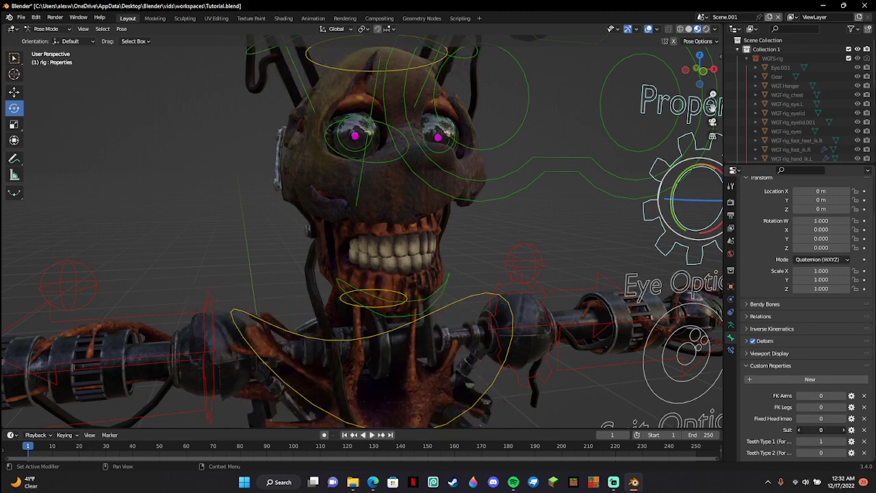
left_click_drag(815, 430, 829, 430)
middle_click_drag(610, 415, 609, 407)
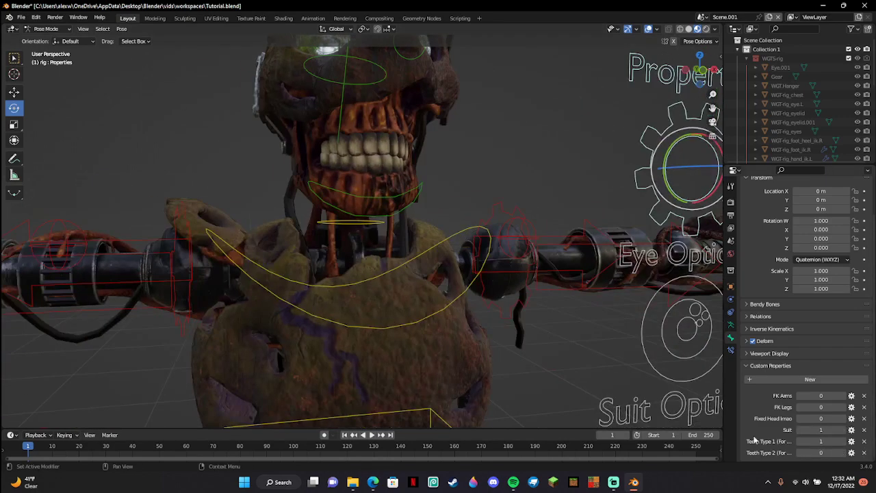
middle_click_drag(507, 404, 521, 322)
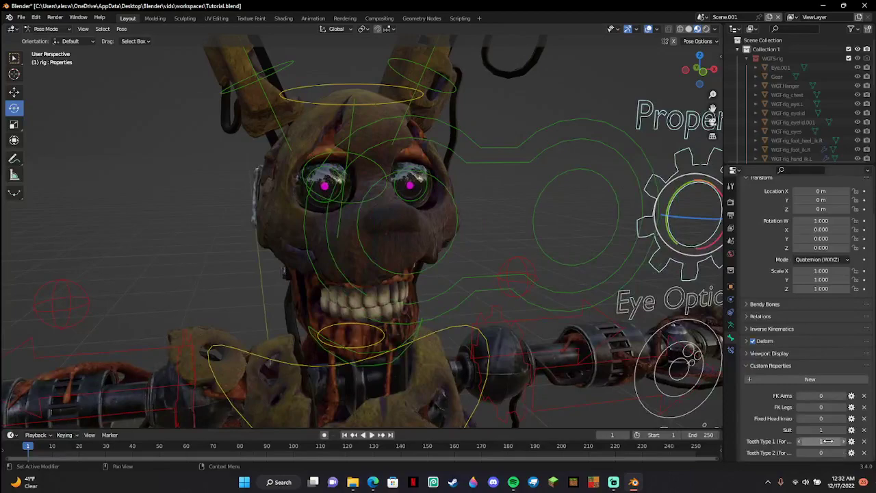
scroll(488, 332, "down", 6)
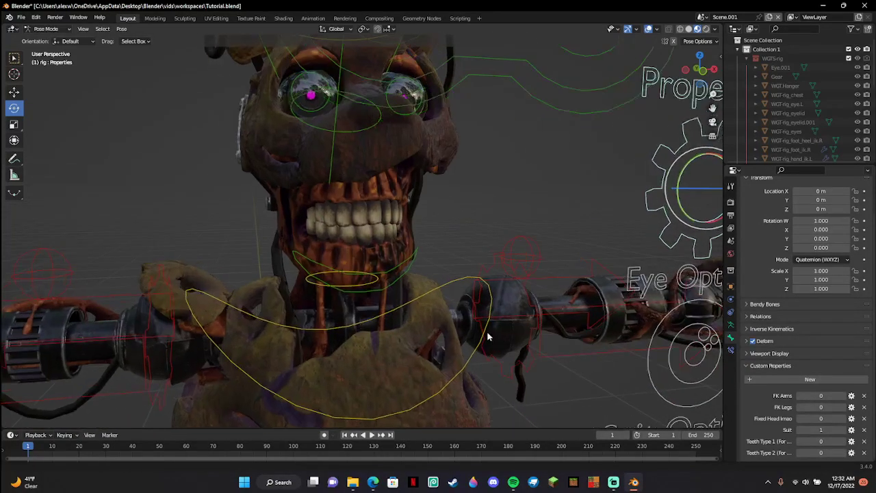
Select the left wrist IK bone, and try rotating the left shoulder bone
middle_click_drag(523, 413, 539, 393)
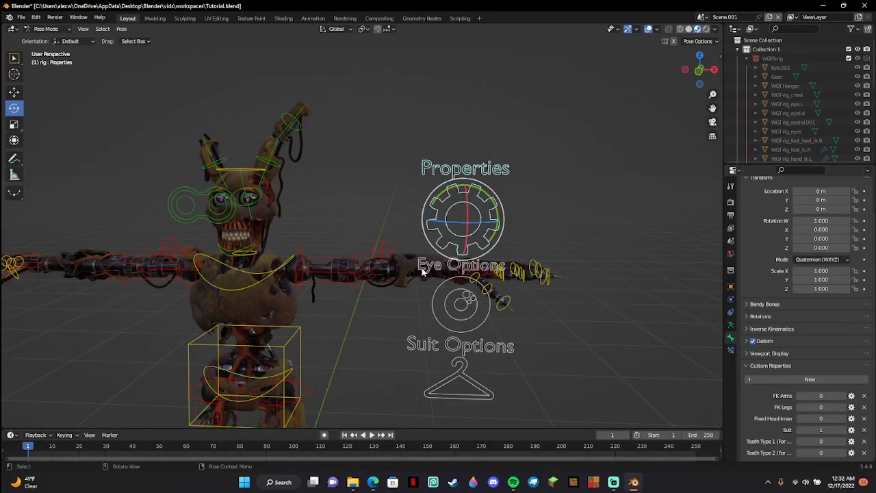
middle_click_drag(423, 272, 381, 299)
scroll(401, 303, "up", 6)
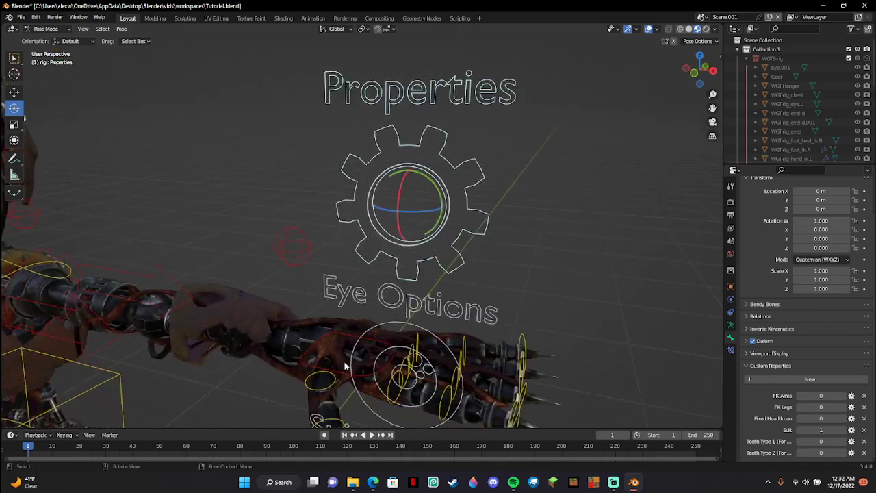
left_click(347, 366)
left_click(305, 367)
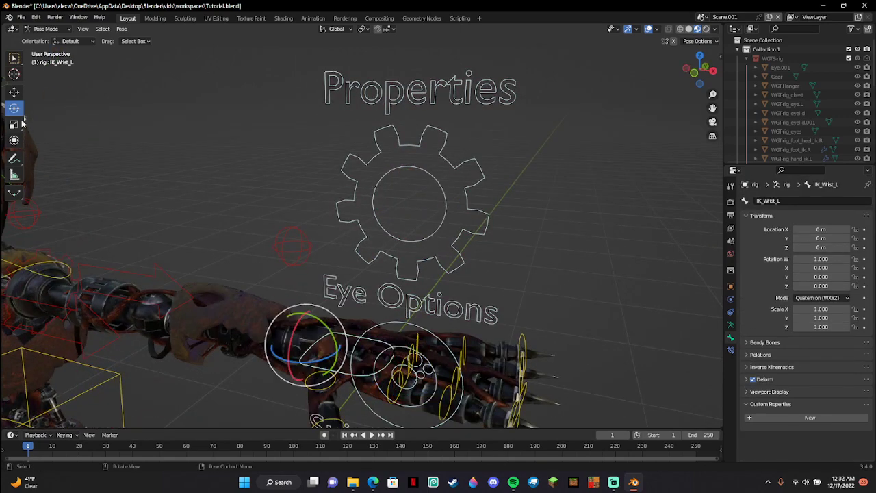
middle_click_drag(79, 314, 470, 273, "shift")
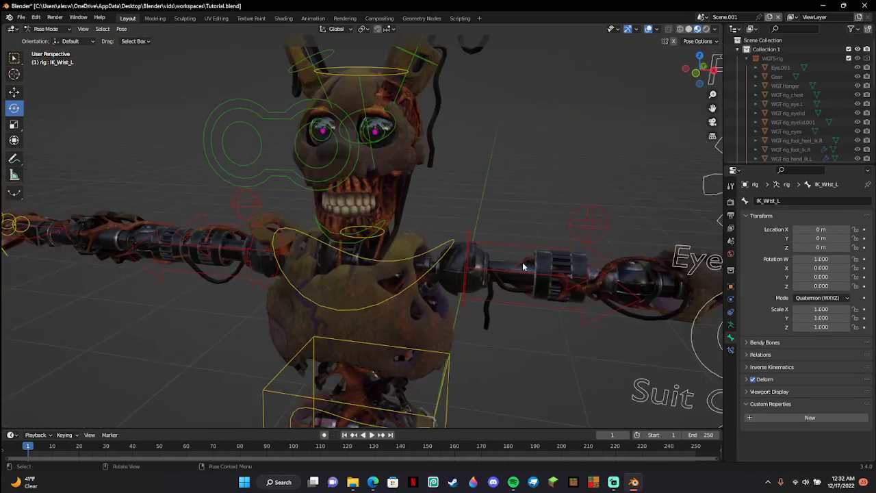
left_click(518, 276)
left_click_drag(495, 254, 454, 228)
key("Escape")
Try lowering the left arm by moving its wrist IK bone, and undo the move
middle_click_drag(606, 322, 417, 206, "shift")
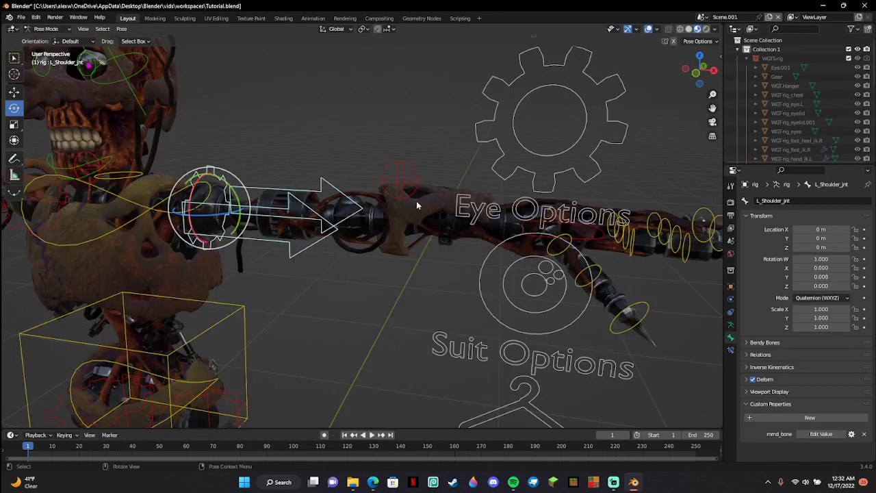
left_click(545, 229)
left_click(14, 91)
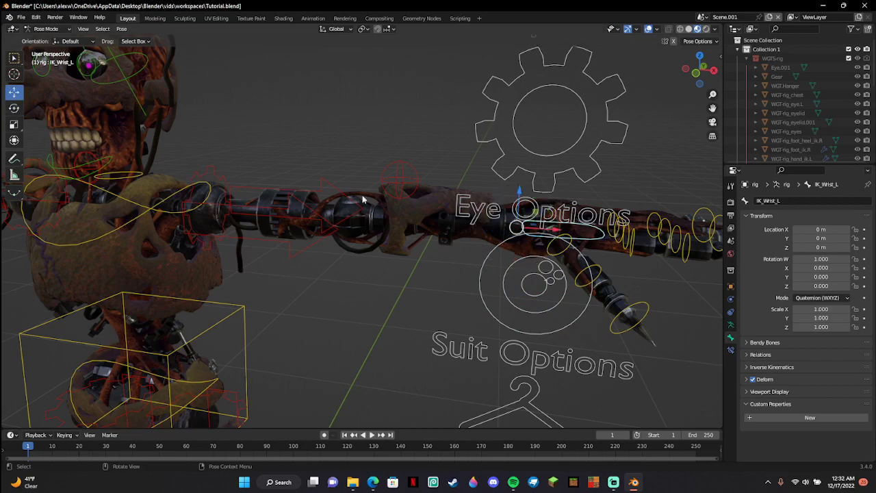
left_click_drag(520, 231, 357, 151)
scroll(374, 205, "down", 3)
middle_click_drag(373, 206, 356, 265)
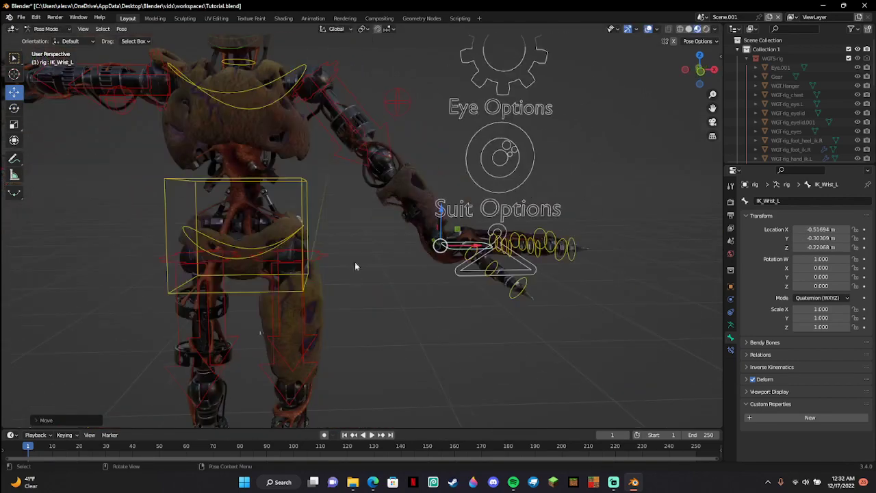
key("ctrl+z")
Try shifting the whole eye controller base and the left eye controller sideways, cancelling the moves
mouse_move(390, 239)
middle_mouse_down()
mouse_move(410, 226)
mouse_move(397, 240)
mouse_move(402, 232)
mouse_move(388, 235)
middle_mouse_up()
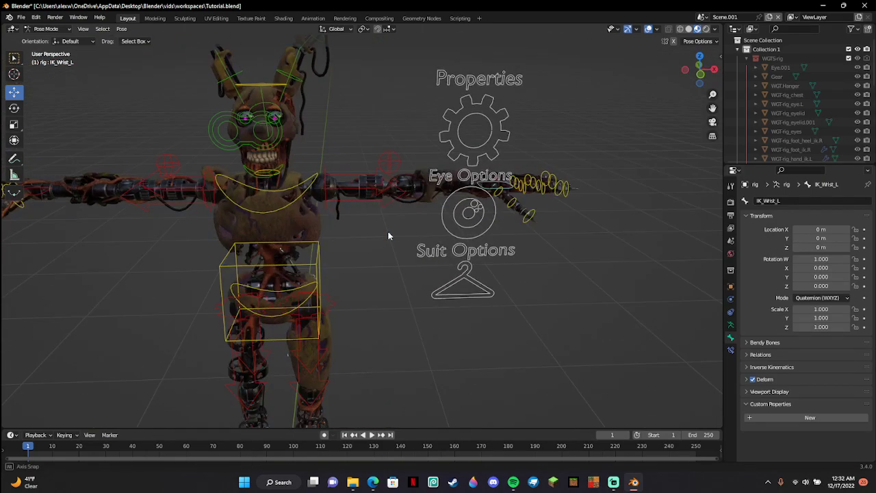
middle_click_drag(404, 278, 387, 273)
middle_click_drag(499, 308, 391, 282)
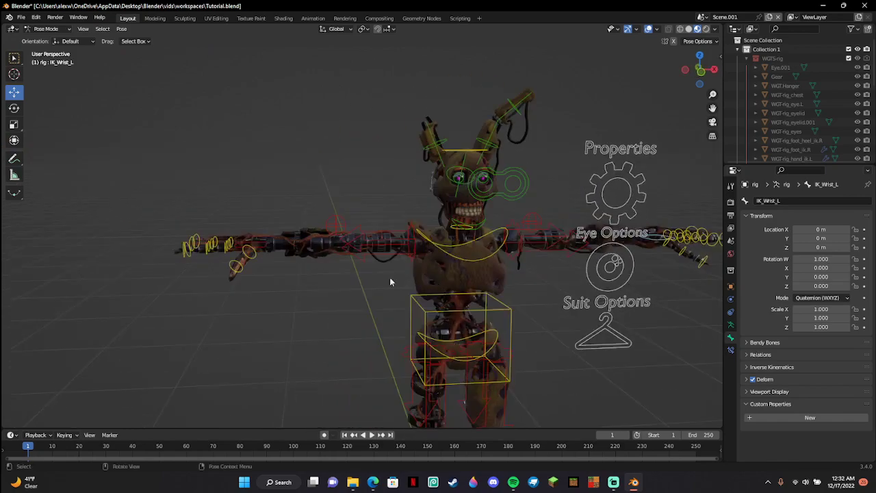
left_click(532, 186)
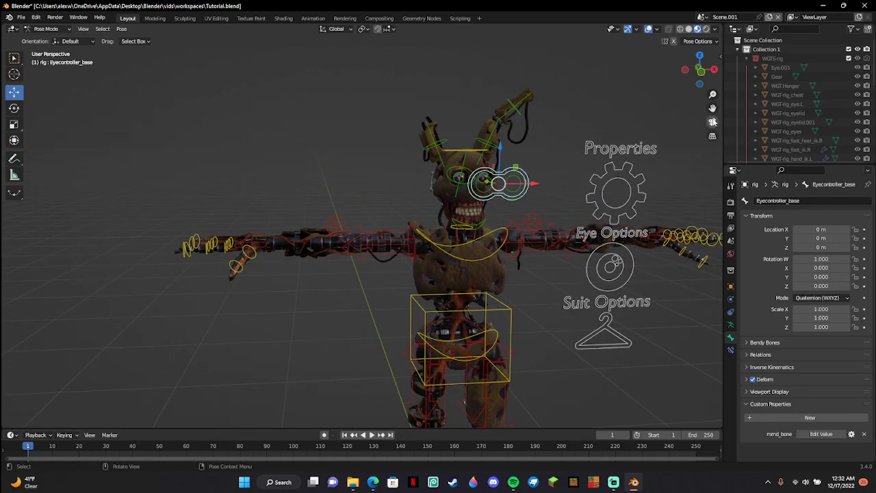
key("KP_Decimal")
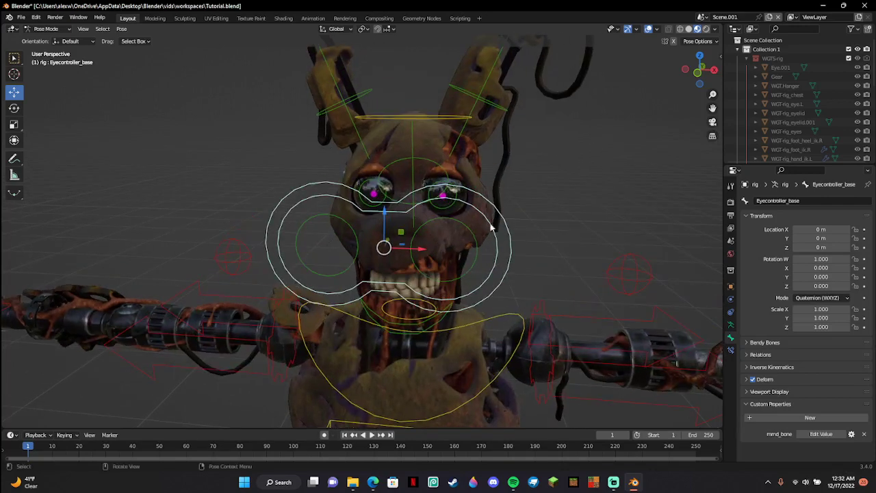
left_click_drag(420, 252, 349, 269)
left_click(476, 248)
left_click_drag(476, 249, 524, 262)
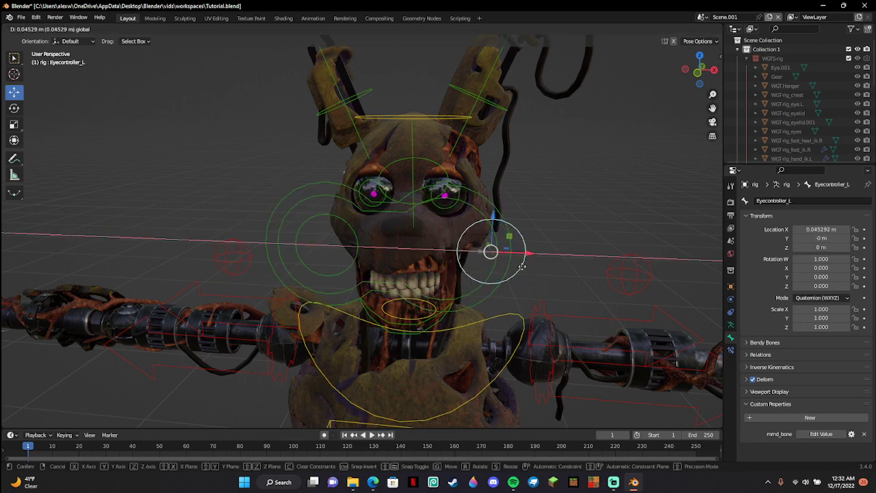
key("Escape")
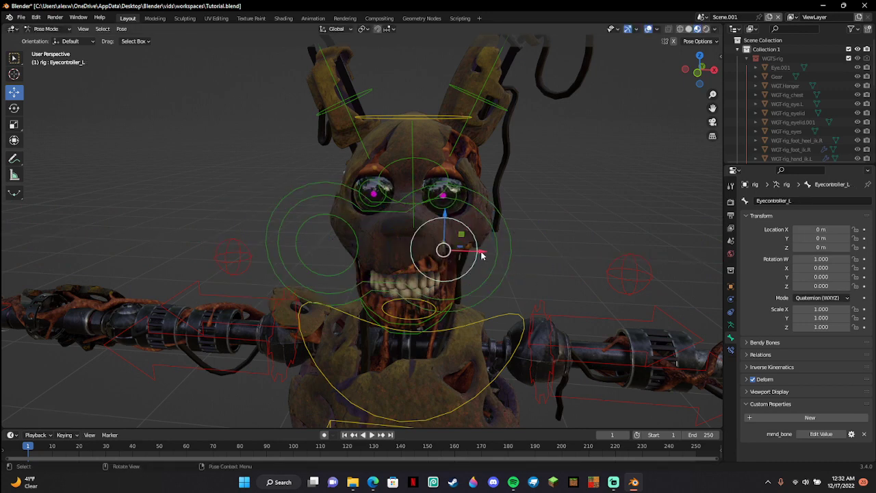
Move the left eye controller about 0.22 m along X and the right one about -0.25 m to turn the eyes apart
left_click_drag(482, 255, 719, 257)
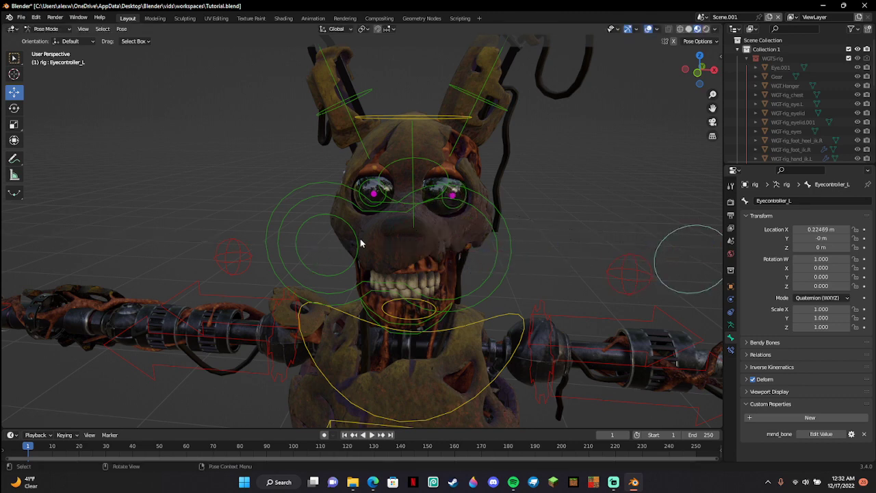
left_click(359, 245)
left_click_drag(360, 245, 128, 254)
middle_click_drag(372, 285, 380, 269)
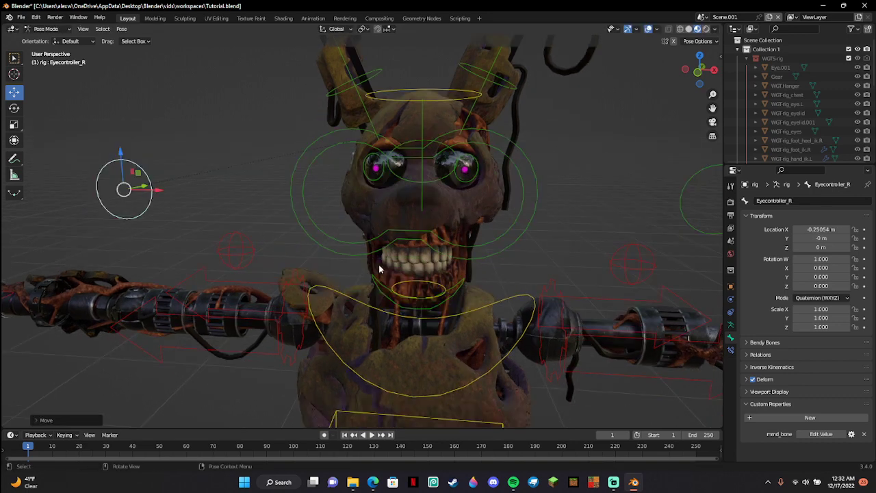
left_click(545, 192)
scroll(576, 191, "up", 5)
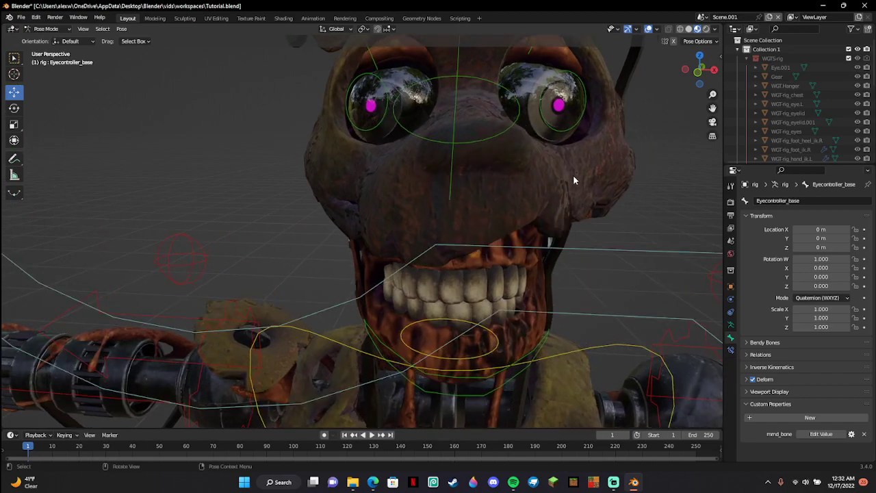
scroll(567, 172, "down", 5)
left_click(449, 225)
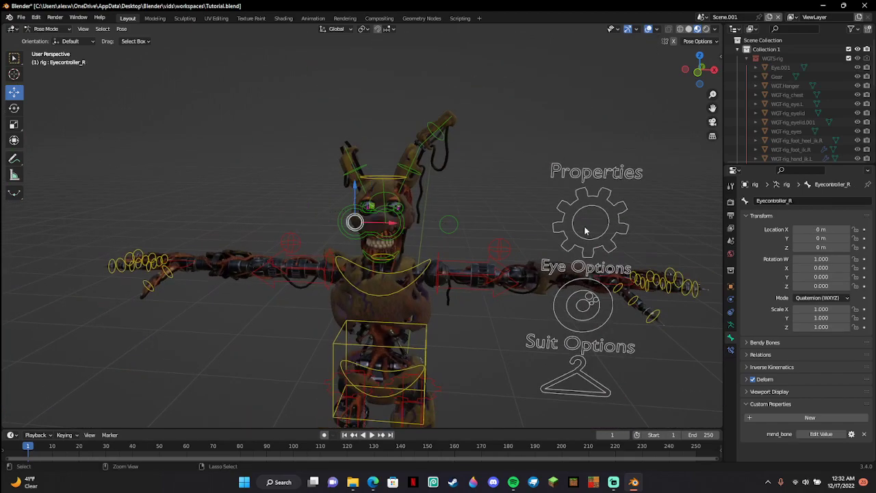
Show the custom properties of the Eye Options bone and of the Suit Options bone
middle_click_drag(438, 356, 506, 322)
left_click(518, 313)
left_click(554, 232)
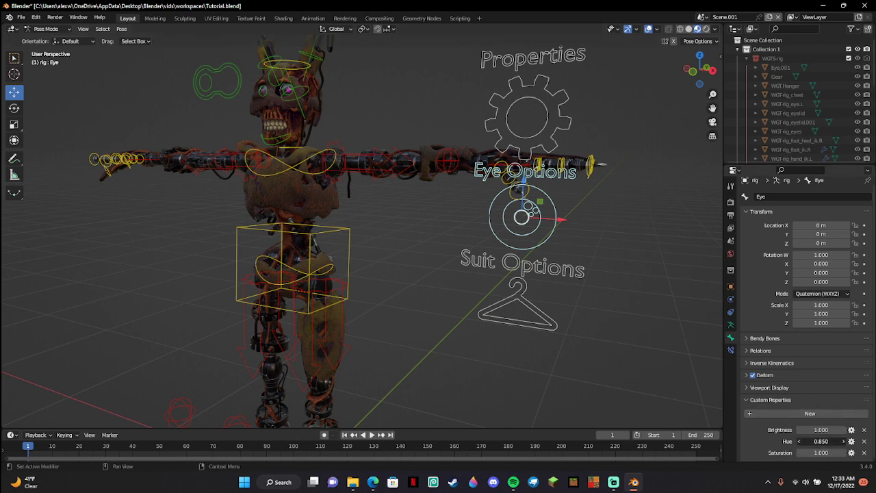
left_click_drag(811, 441, 799, 442)
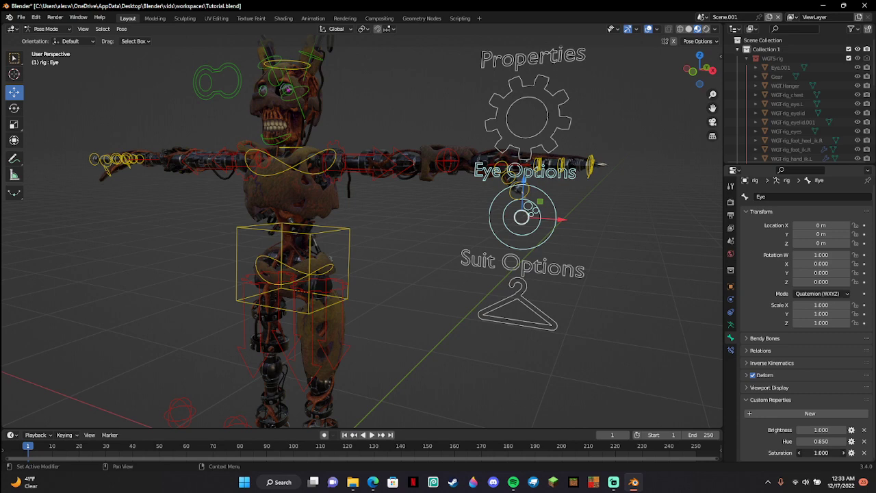
middle_click_drag(372, 357, 442, 367)
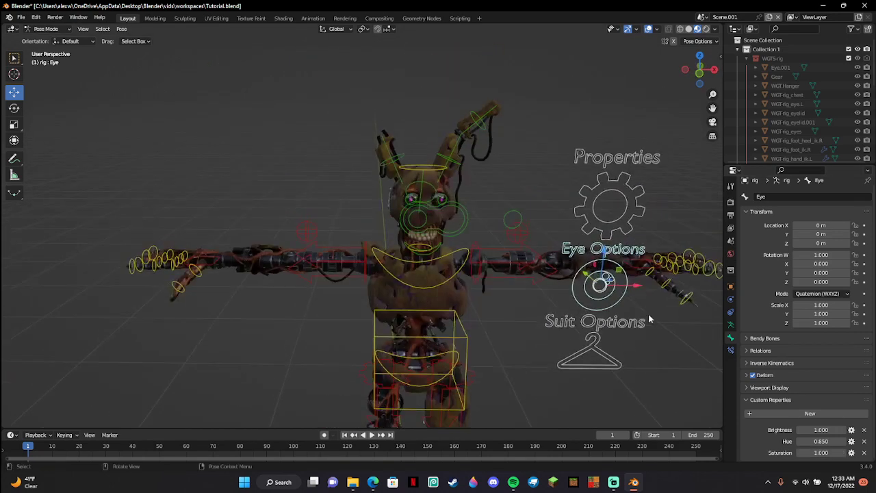
left_click(614, 353)
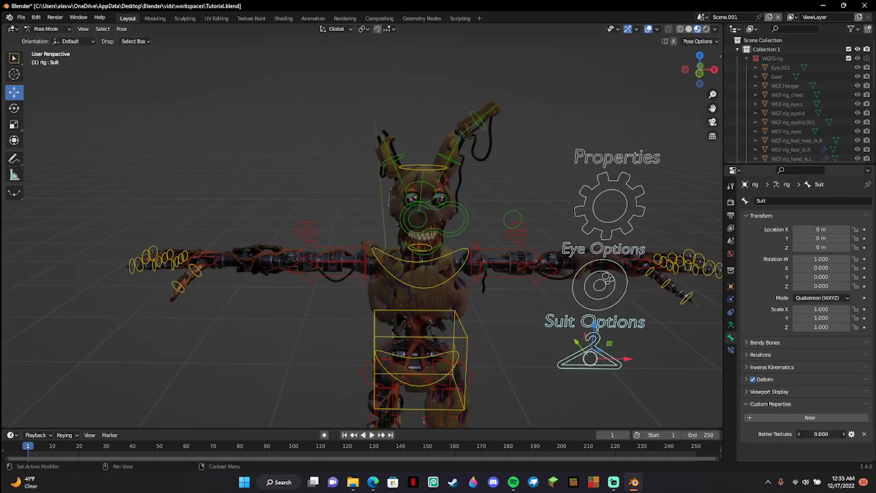
Try the Suit Options bone's Better Textures property at 1.000, and return it to 0.000
left_click_drag(821, 434, 849, 434)
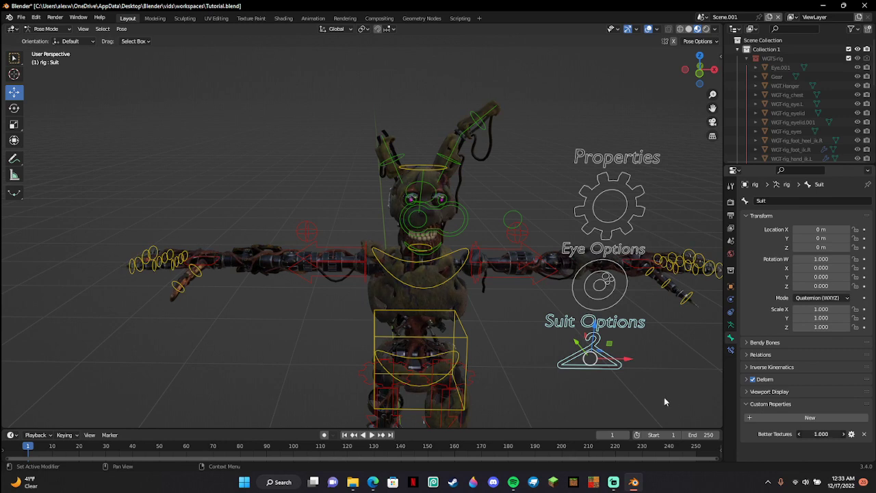
scroll(627, 389, "up", 5)
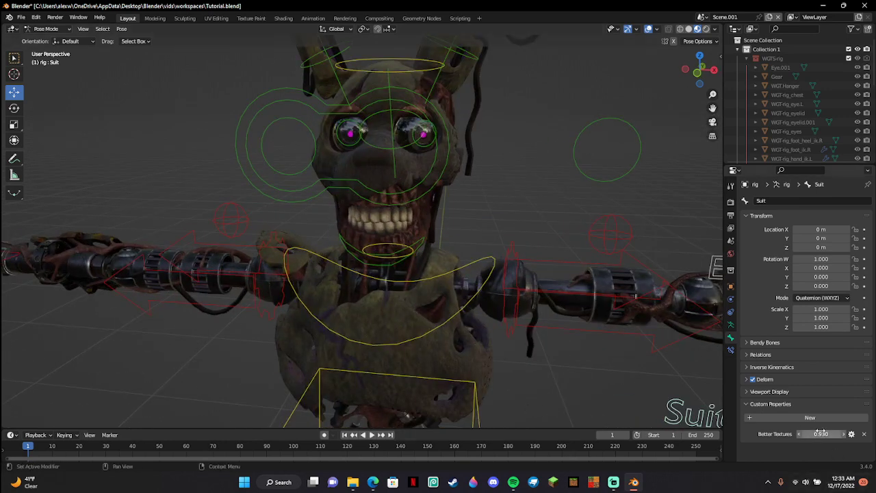
left_click_drag(821, 434, 795, 434)
middle_click_drag(538, 182, 628, 191)
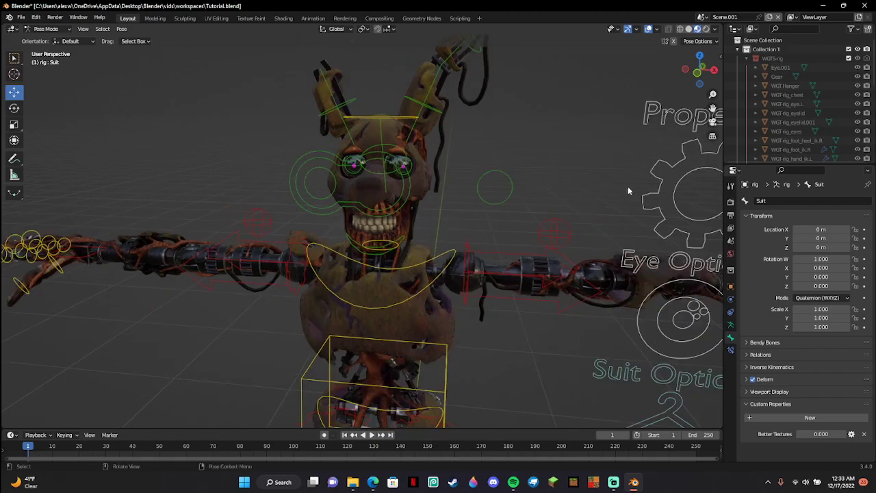
Lower the left arm to the model's side by moving the IK_Wrist_L bone freely down and inward
middle_click_drag(574, 263, 579, 206)
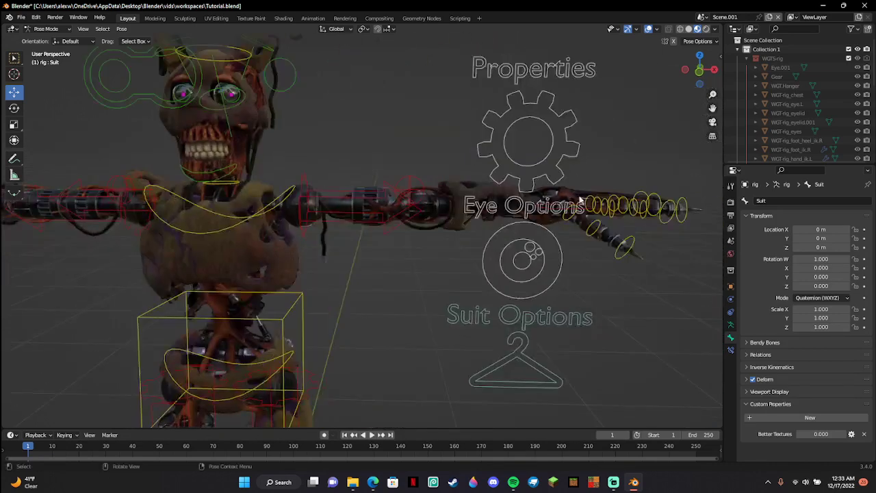
left_click(580, 205)
left_click(560, 205)
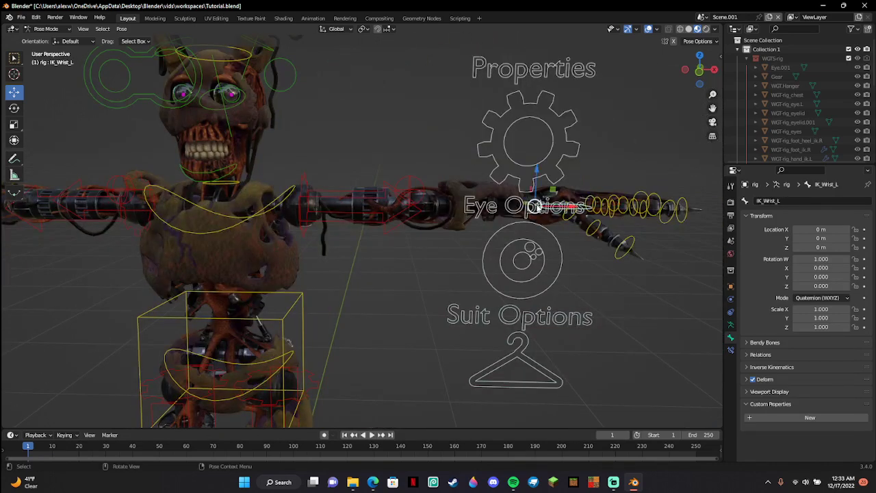
left_click_drag(538, 207, 431, 375)
middle_click_drag(430, 376, 458, 333)
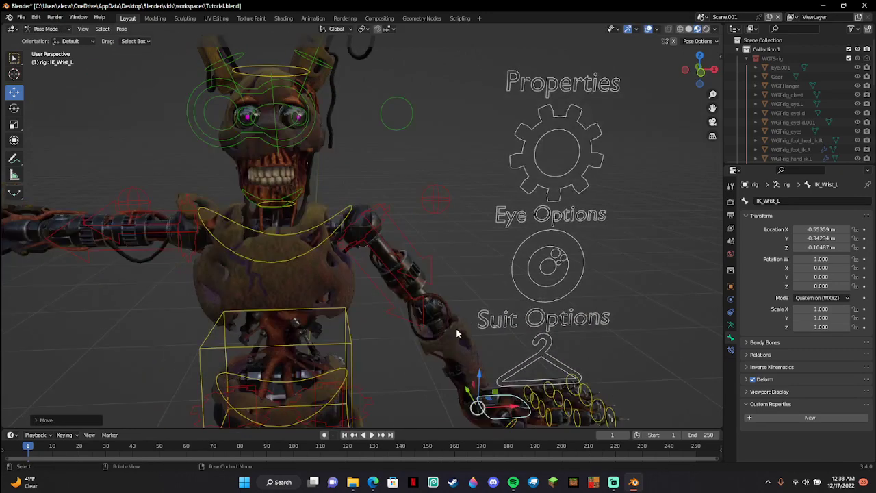
Delete the whole Burntrap model with its leftover collections, and create a new empty collection
scroll(458, 336, "down", 4)
key("a")
key("Delete")
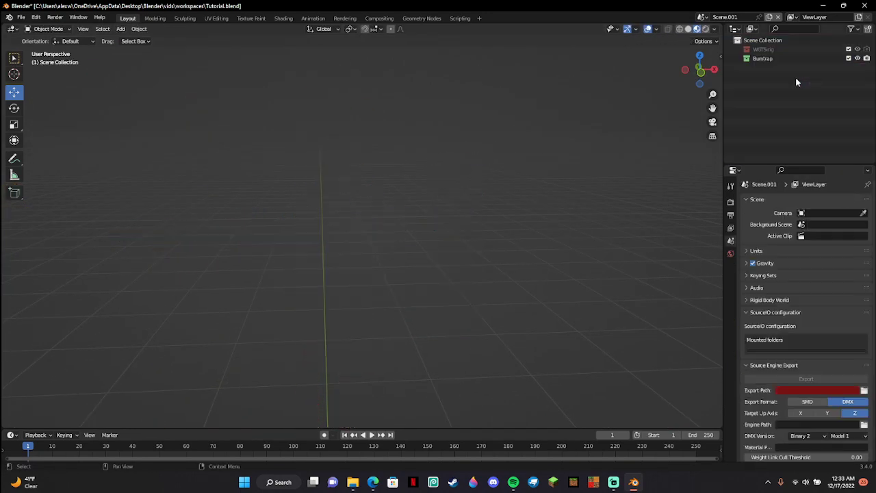
right_click(796, 78)
left_click(794, 78)
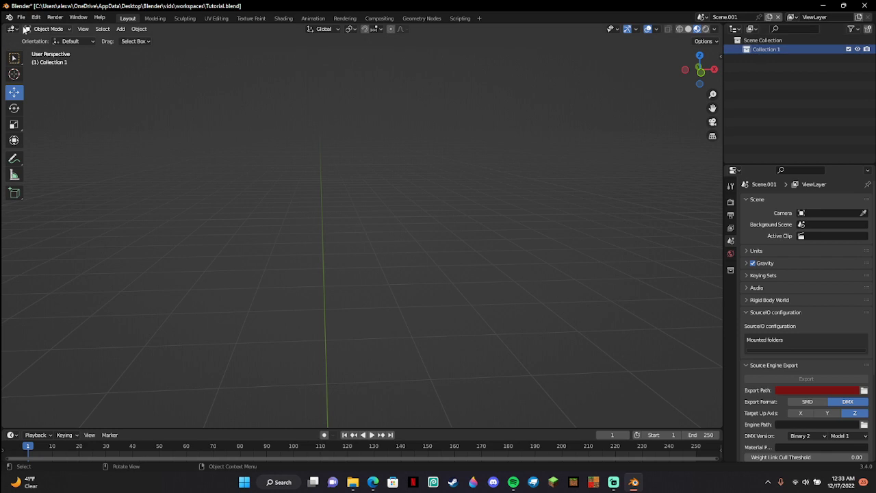
Start appending from another file and browse to the fnaf folder inside Models
left_click(21, 17)
left_click(40, 117)
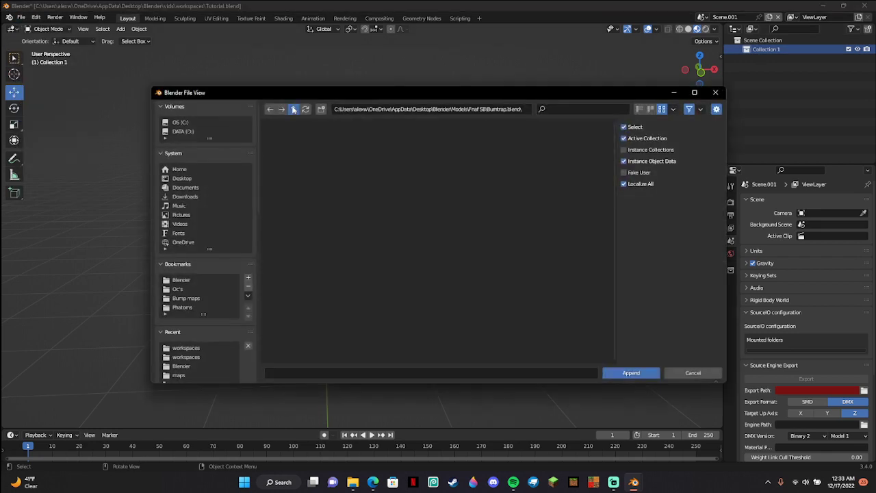
left_click(293, 108)
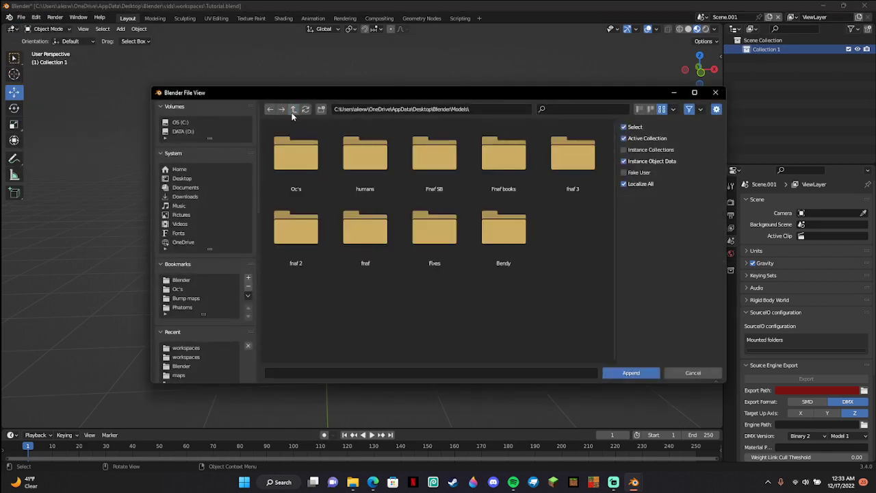
left_click(503, 226)
double_click(572, 154)
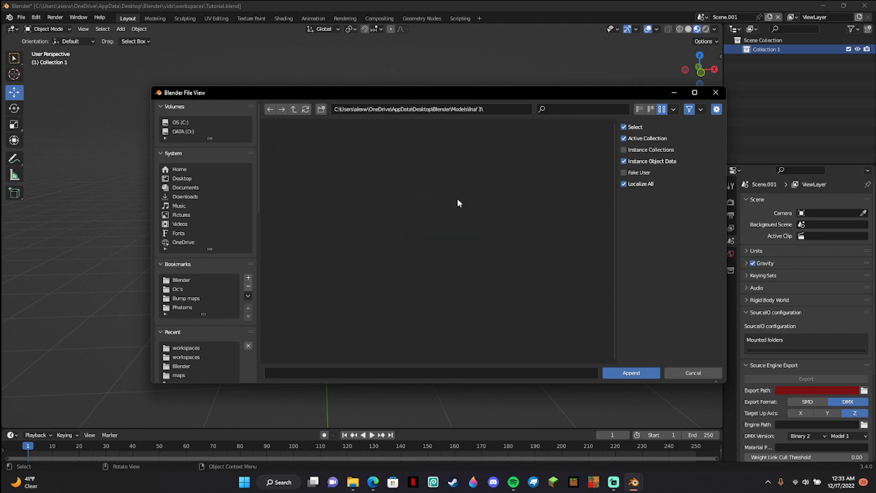
left_click(270, 108)
double_click(355, 235)
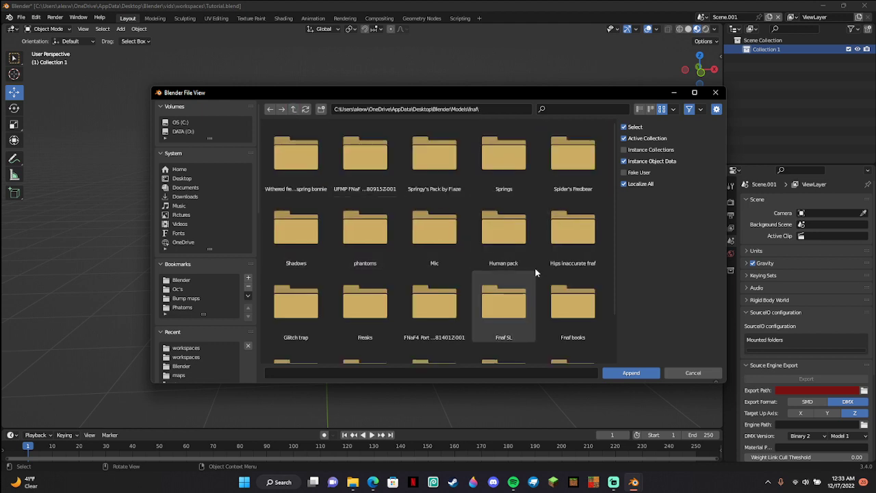
Look through the fnaf model folders and open the UFMP FNaF 2 Leak 3.0 Port folder
scroll(548, 295, "down", 1)
scroll(556, 315, "down", 1)
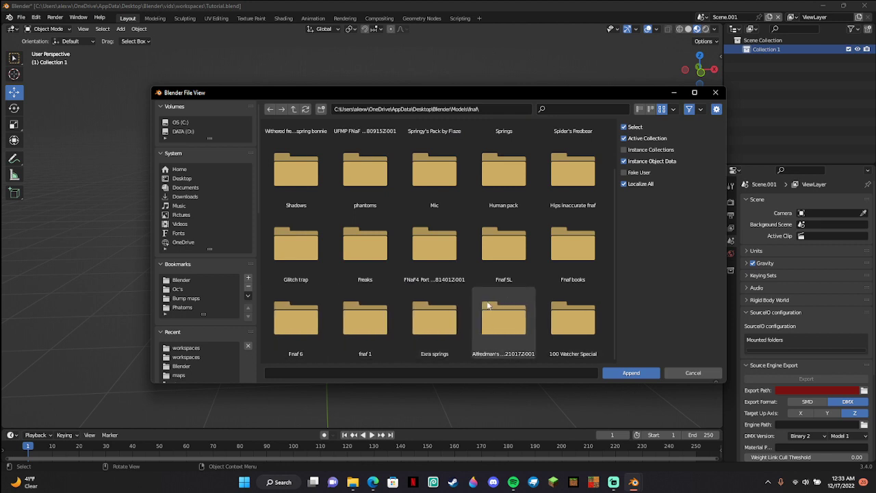
scroll(560, 338, "up", 2)
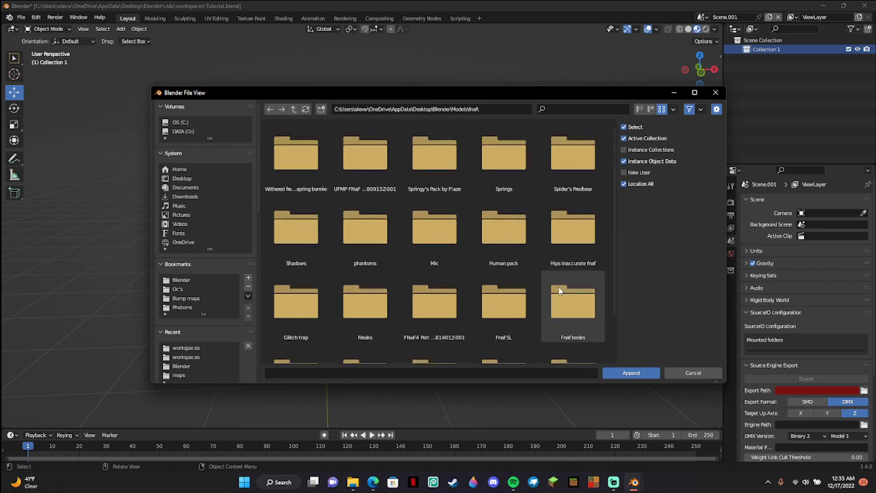
scroll(558, 309, "down", 2)
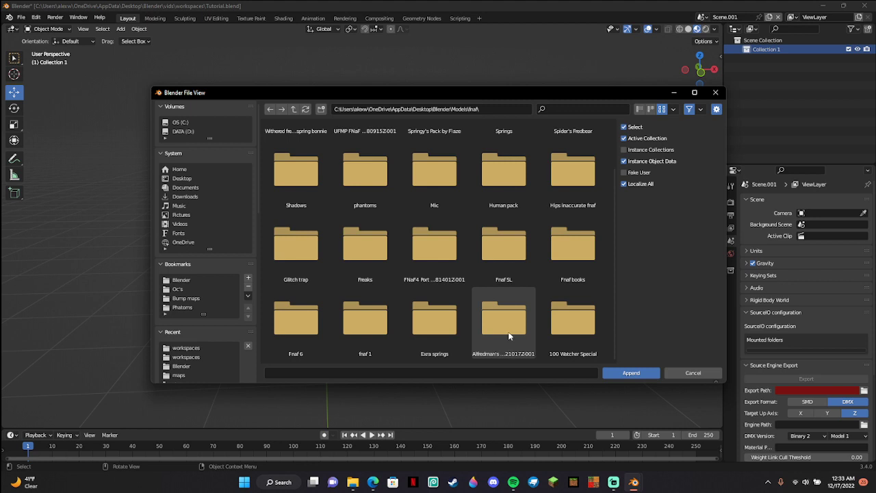
scroll(383, 267, "up", 2)
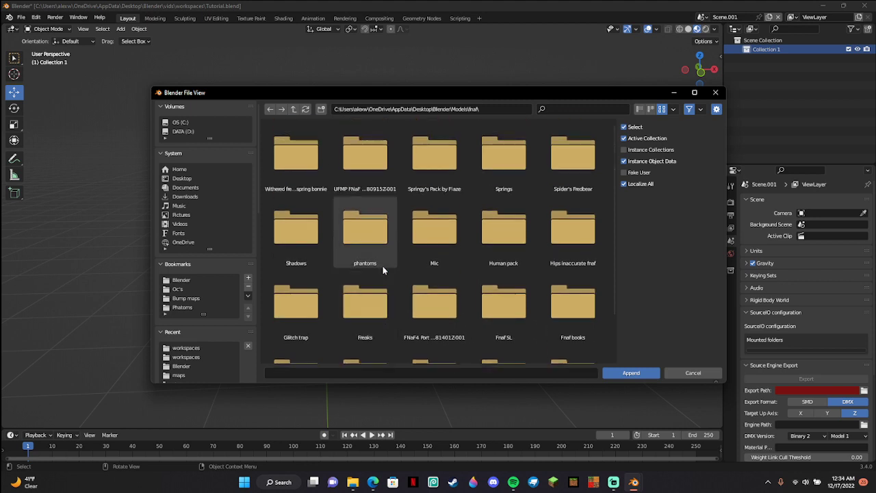
double_click(362, 179)
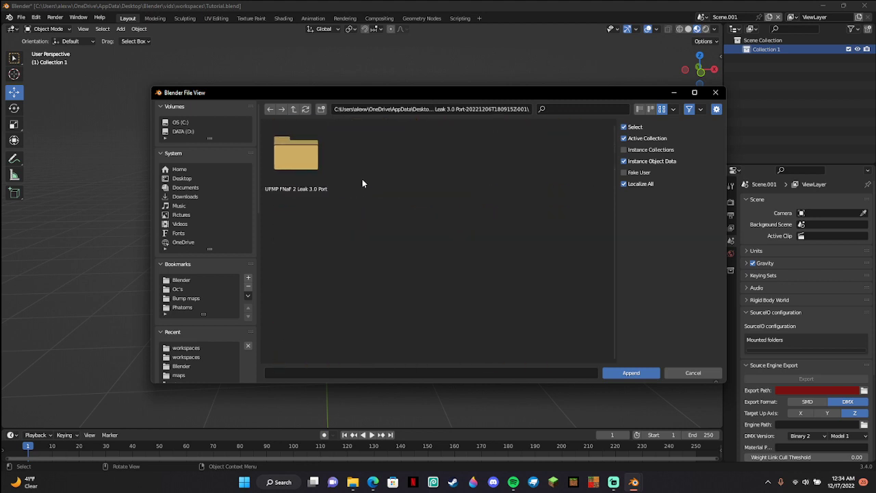
double_click(297, 156)
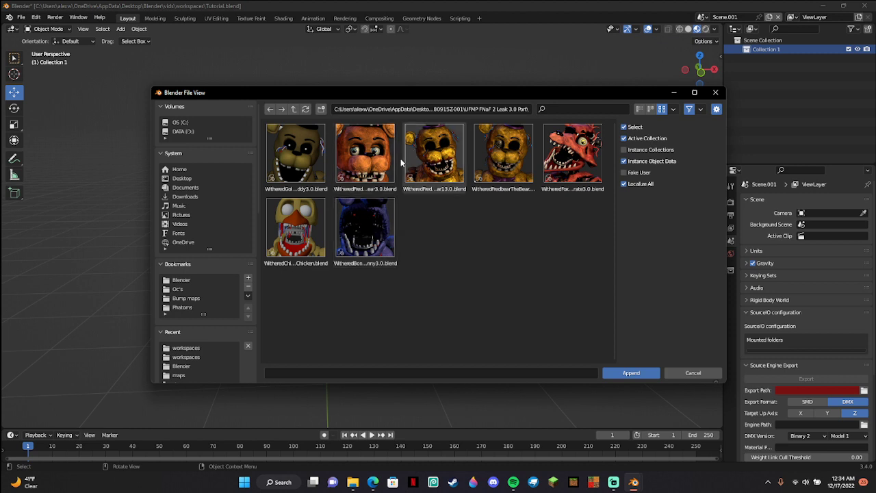
Append all collections from WitheredFredbearTheBear.blend and bring the whole model into view
double_click(503, 155)
double_click(365, 305)
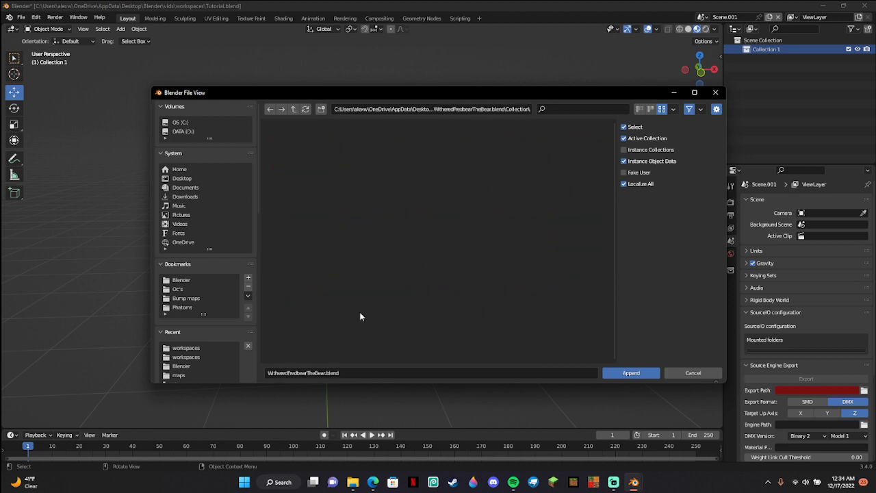
key("a")
left_click(632, 372)
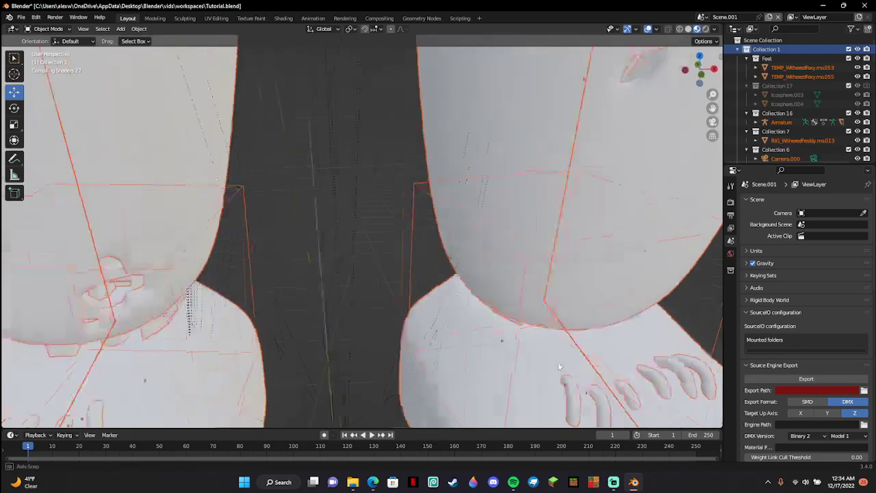
scroll(425, 281, "down", 5)
middle_click_drag(425, 280, 439, 228)
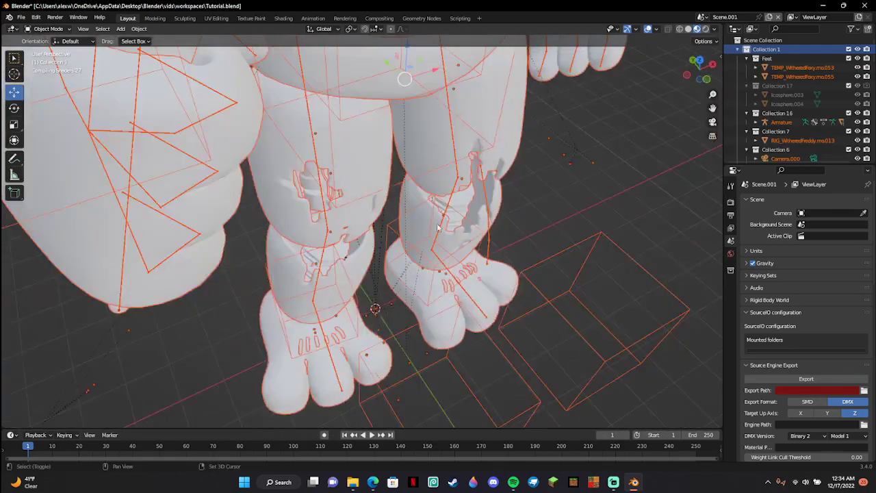
middle_click_drag(450, 274, 369, 201)
scroll(404, 197, "down", 4)
scroll(369, 202, "down", 3)
Check the Fredbear armature by selecting it, clear the selection, and save the Blender file
left_click(781, 122)
middle_click_drag(479, 205, 538, 163)
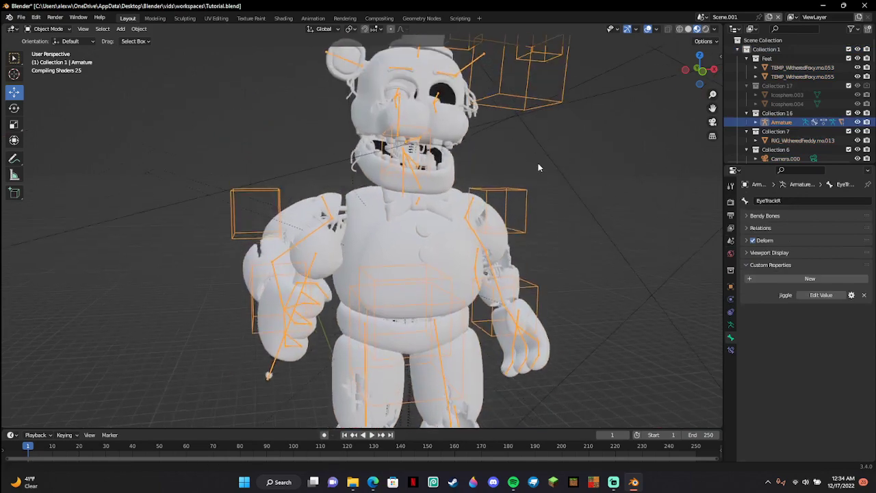
left_click(538, 163)
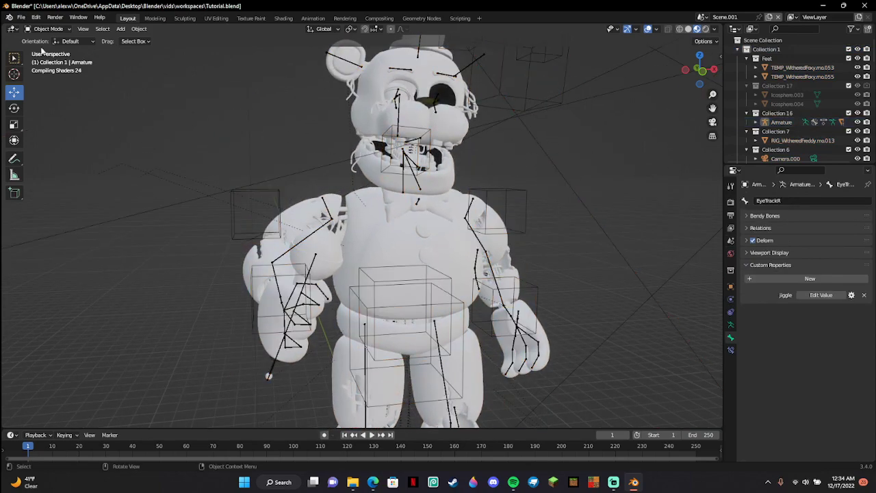
left_click(25, 19)
left_click(28, 81)
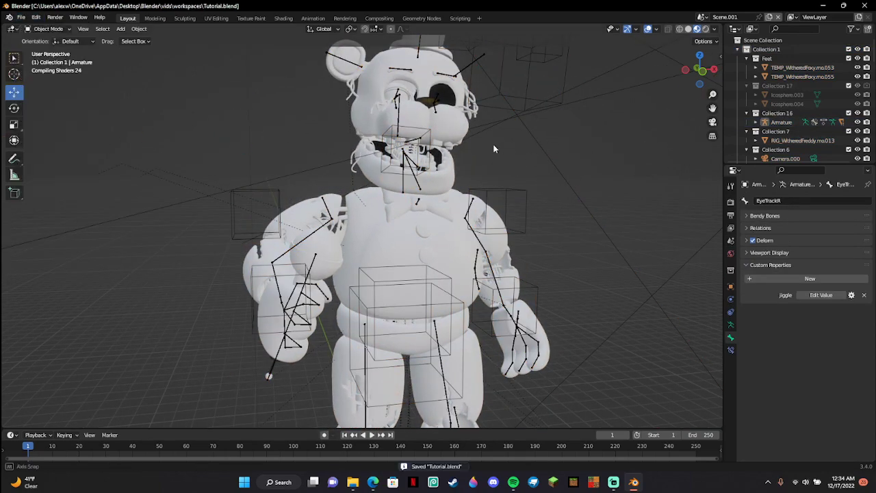
Put the Fredbear armature into Pose Mode and select the waist control bone Bone.001
middle_click_drag(403, 141, 486, 152)
scroll(486, 152, "down", 6)
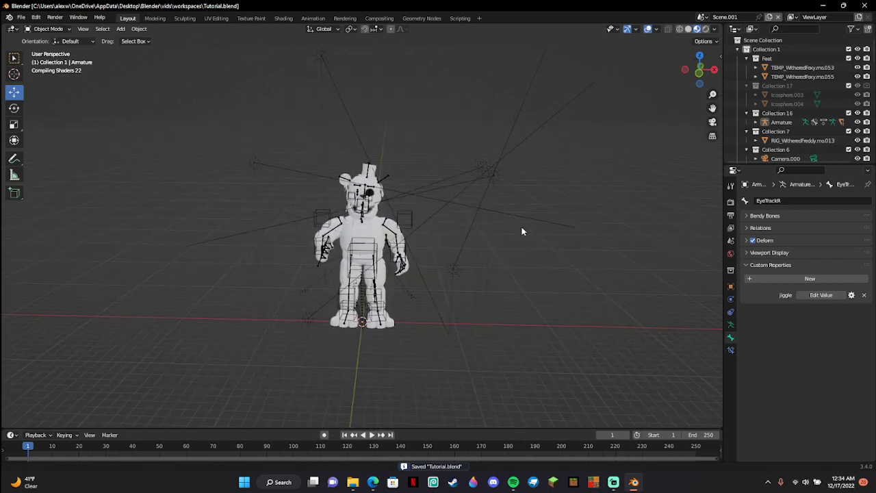
middle_click_drag(523, 231, 498, 250)
scroll(499, 250, "up", 8)
left_click(452, 226)
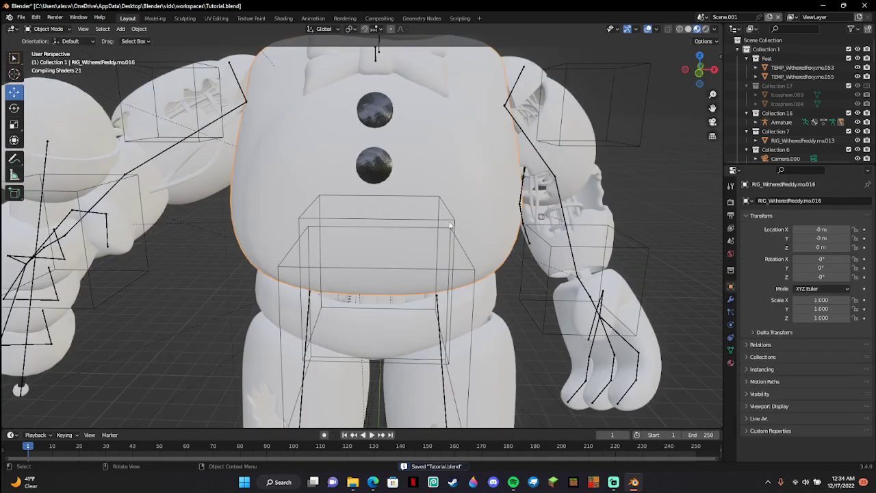
left_click(439, 205)
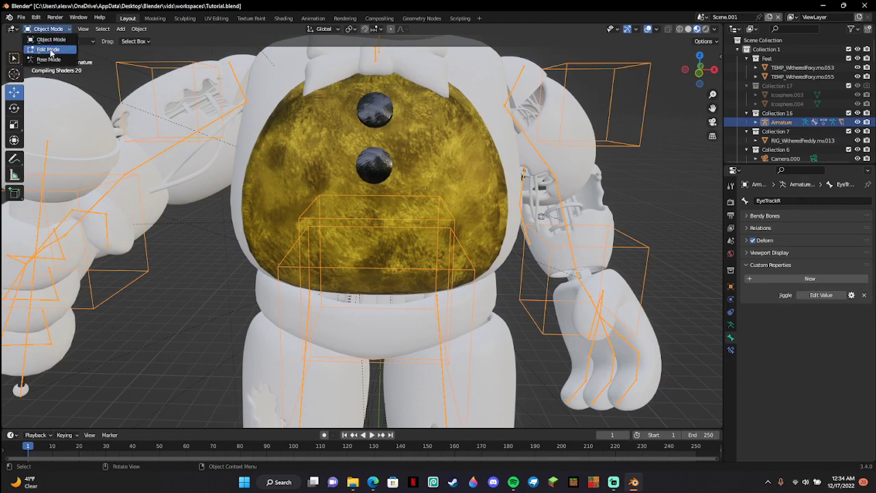
left_click(48, 60)
left_click(452, 212)
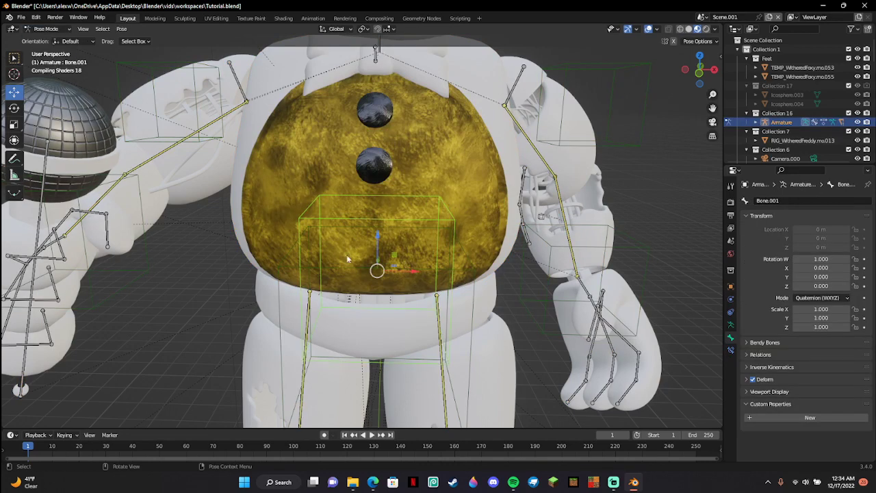
Try tilting and twisting the torso with a trackball rotation of Bone.001, and clear the bone's rotation
key("r")
key("r")
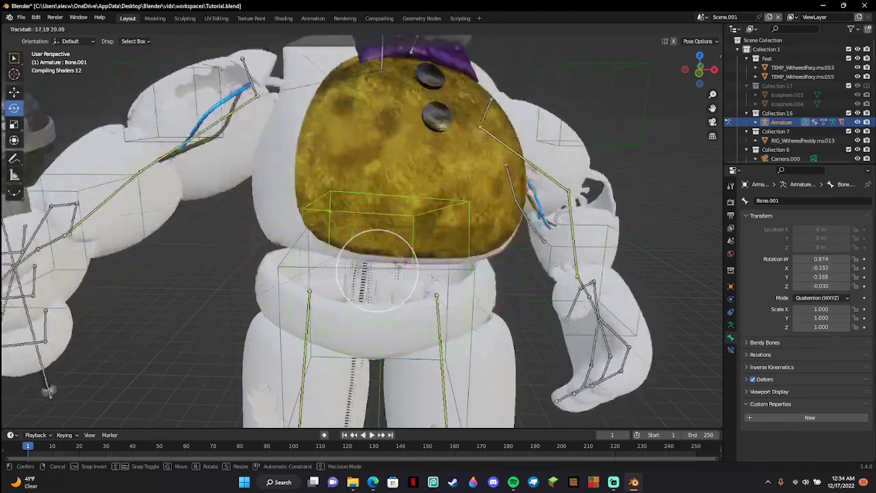
left_click_drag(438, 272, 412, 256)
scroll(443, 354, "down", 6)
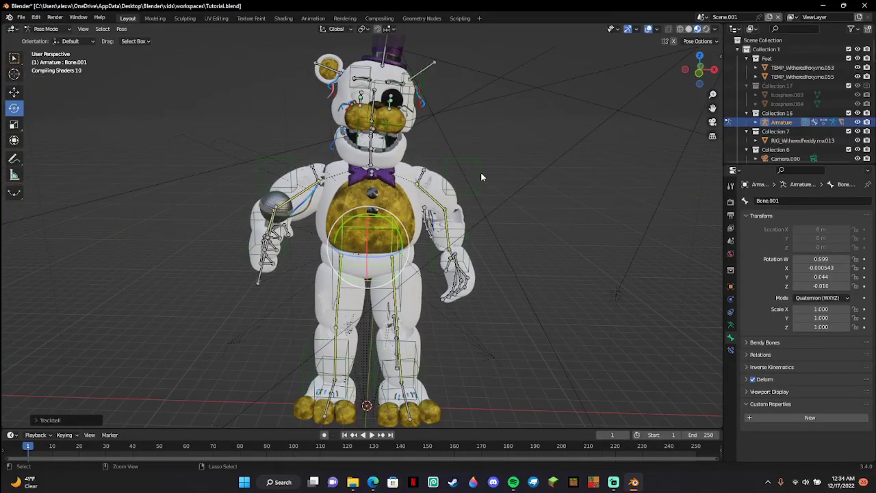
key("alt+r")
Try leaning the upper body with another trackball rotation of Bone.001, and undo it
middle_click_drag(501, 217, 237, 219)
key("r")
key("r")
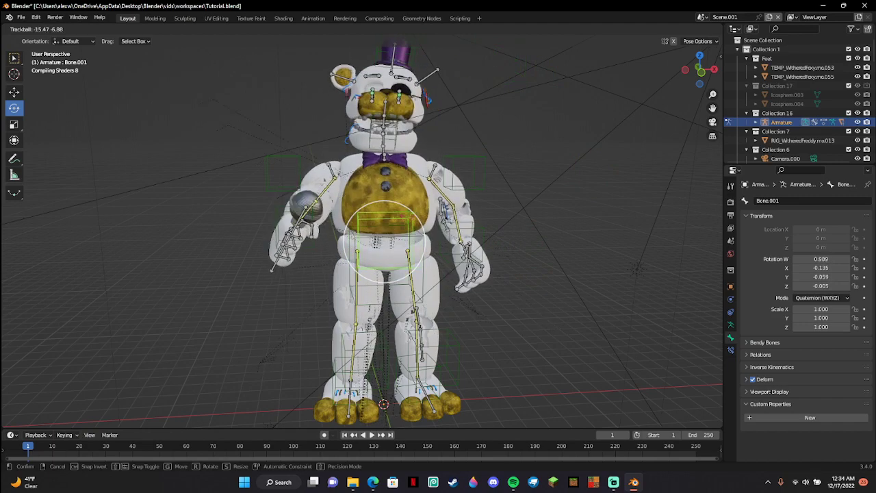
left_click(493, 211)
key("ctrl+z")
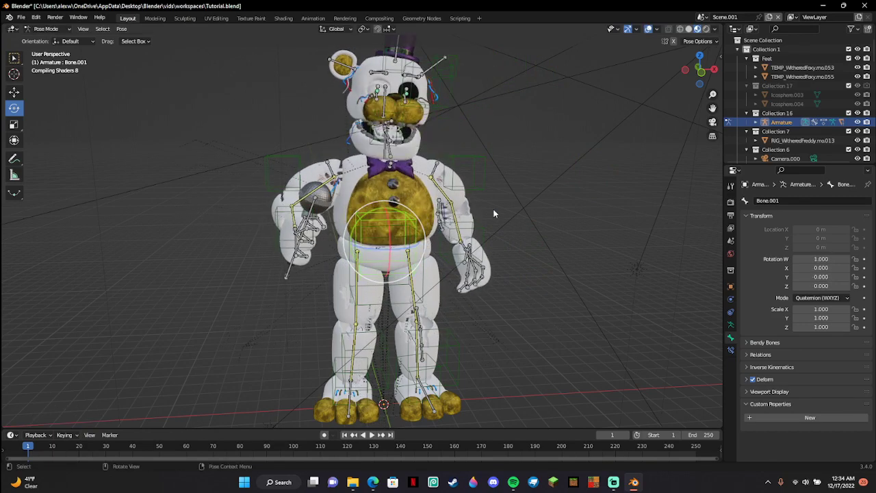
Select the main control bone named Bone, and try one more free rotation of Bone.001, cancelling it
left_click(478, 179)
middle_click_drag(479, 178, 397, 280, "shift")
scroll(432, 198, "up", 2)
scroll(413, 180, "up", 5)
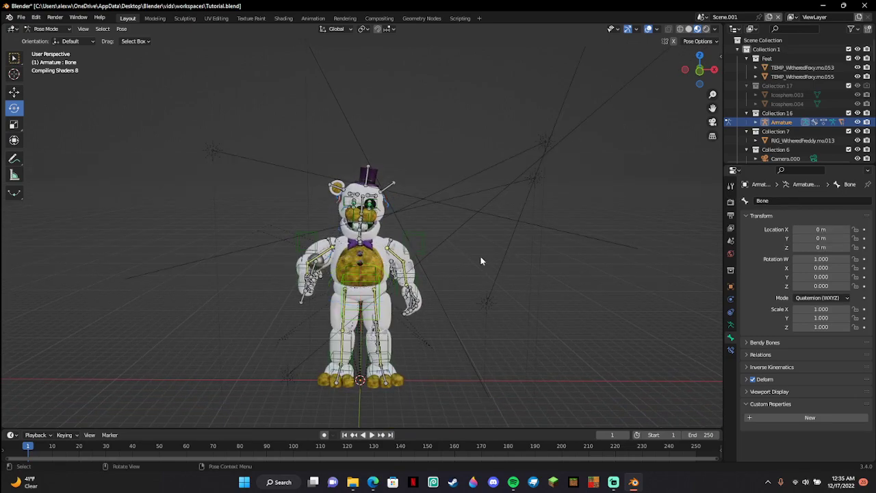
middle_click_drag(482, 261, 427, 101, "ctrl")
key("r")
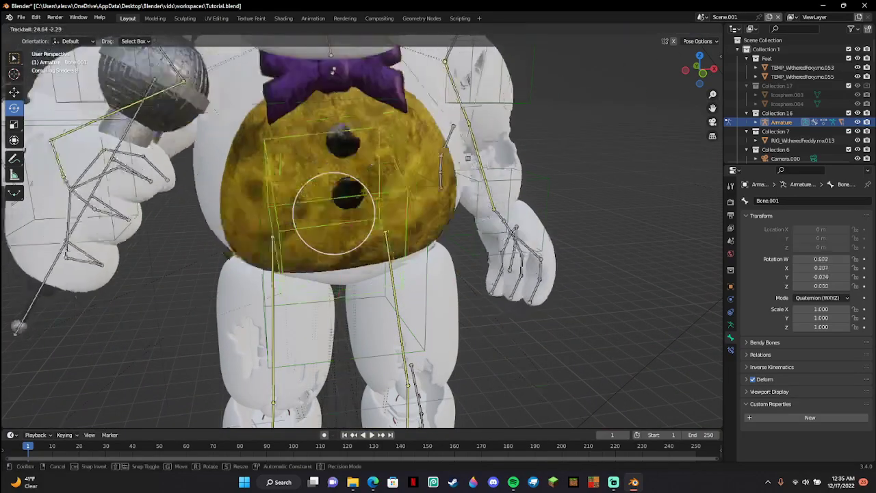
key("Escape")
Switch the Fredbear armature back to Object Mode and select the purple top hat
middle_click_drag(547, 116, 382, 173, "shift")
middle_click_drag(411, 259, 420, 198, "ctrl")
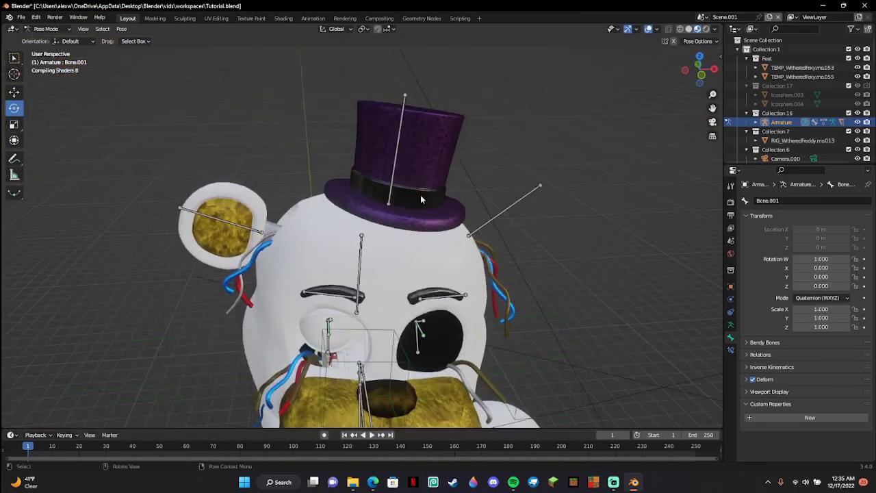
left_click(50, 39)
left_click(448, 163)
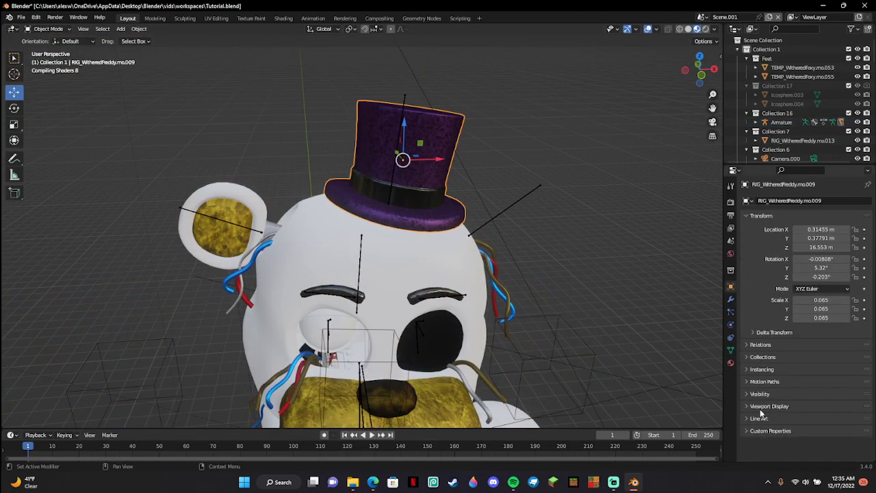
Examine Fredbear's eyes, muzzle and teeth up close, and view the whole model from the front
middle_click_drag(540, 369, 456, 347)
scroll(458, 338, "up", 10)
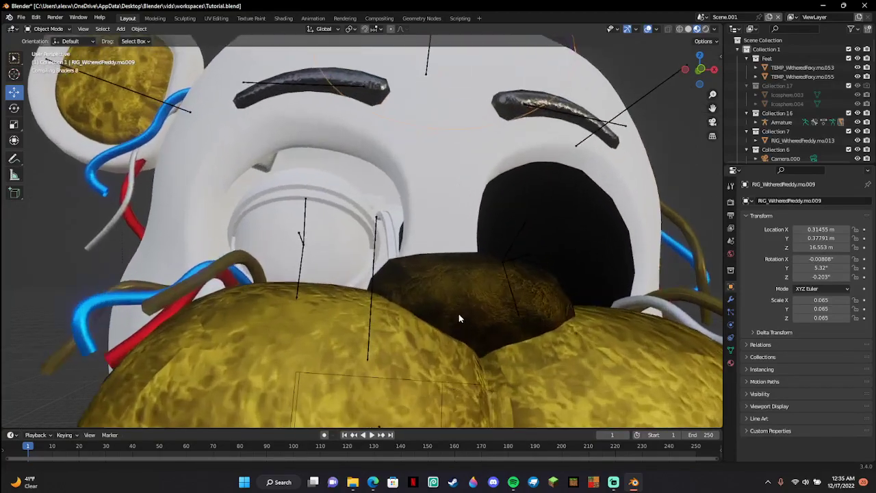
scroll(469, 294, "down", 15)
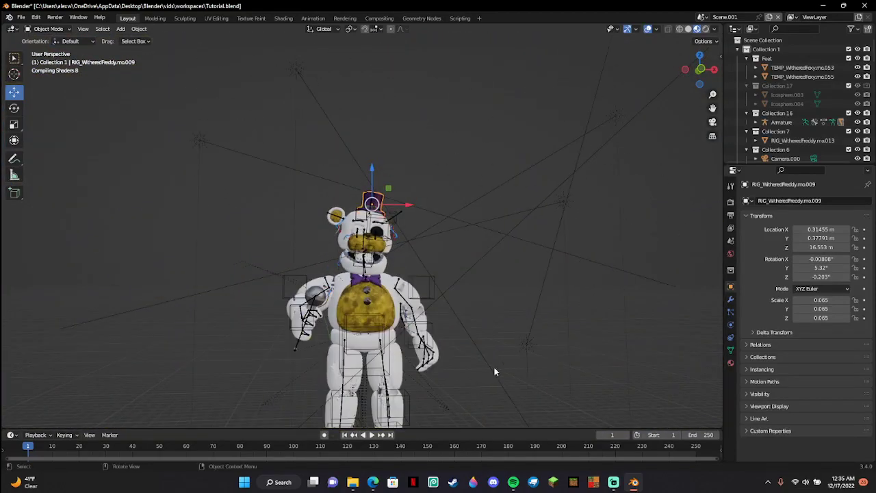
scroll(477, 393, "up", 12)
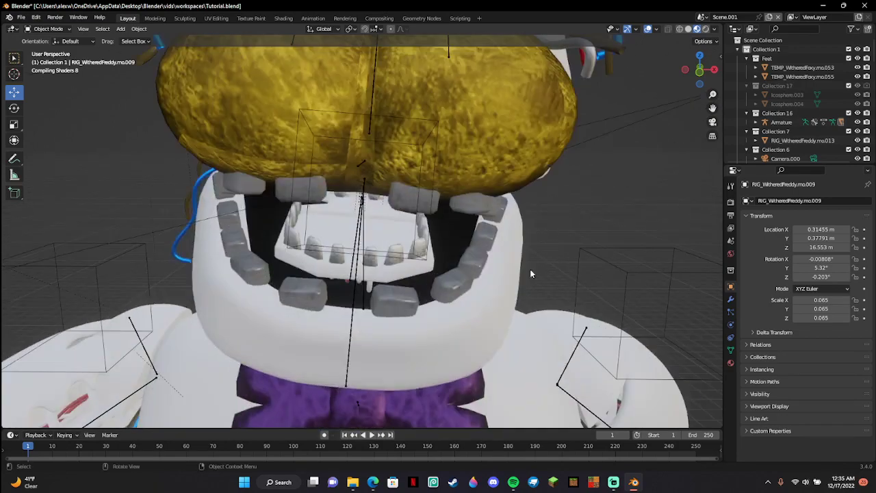
middle_click_drag(530, 269, 551, 319)
Save the changes to Tutorial.blend and bring Fredbear's upper body into view from the front
left_click(21, 17)
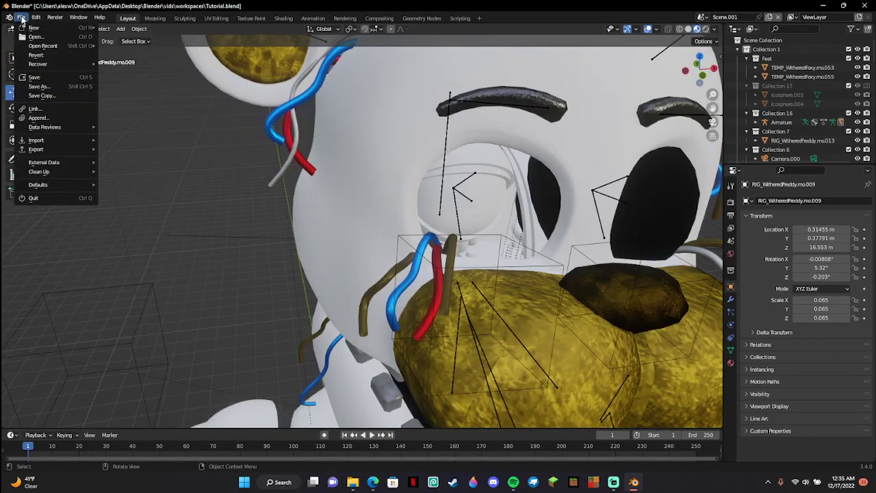
left_click(54, 80)
scroll(182, 118, "down", 6)
middle_click_drag(182, 117, 436, 255)
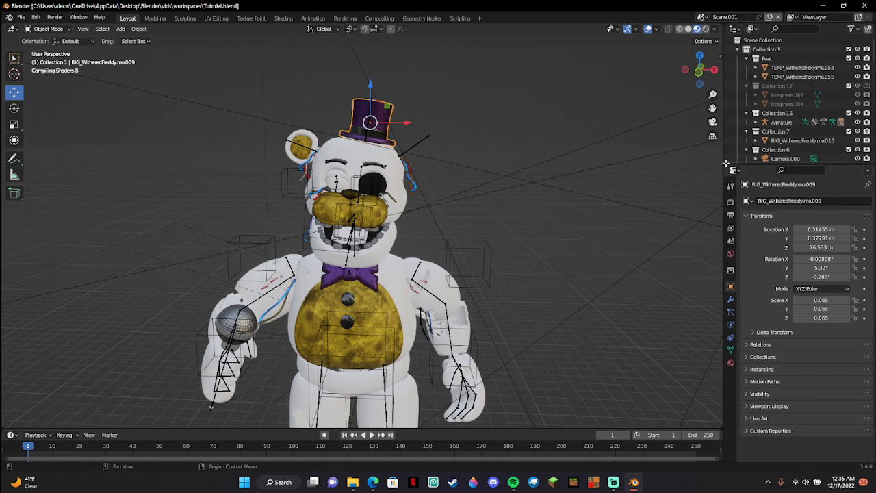
middle_click_drag(711, 145, 535, 176)
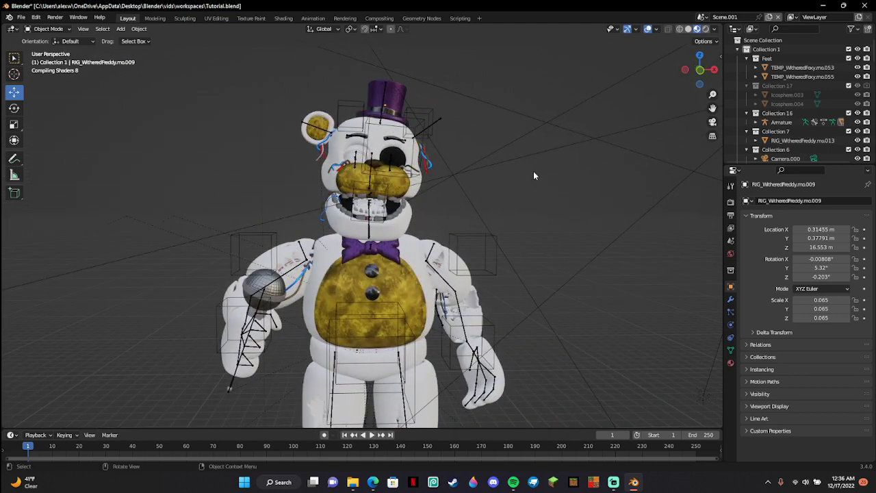